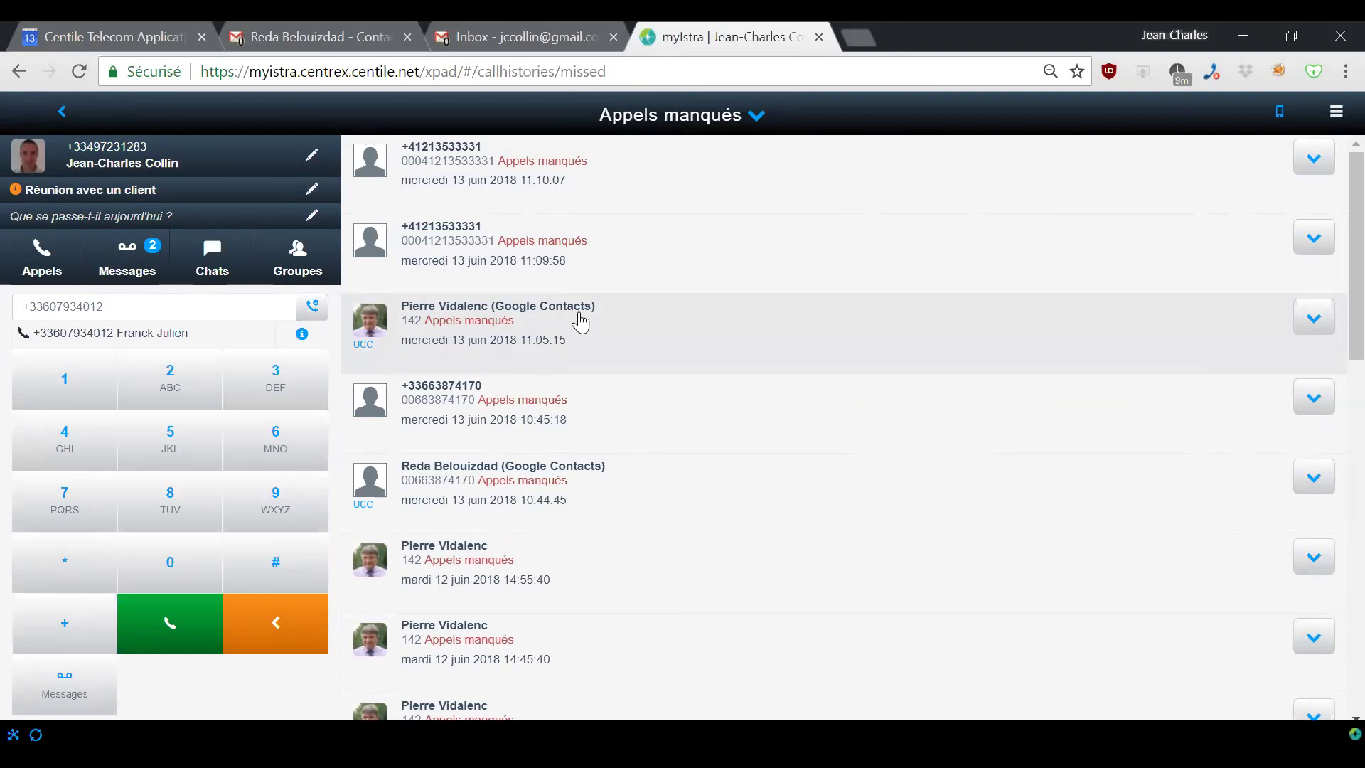
- Return to the contact list and accept opening the incoming caller's Google Contacts record
click(62, 113)
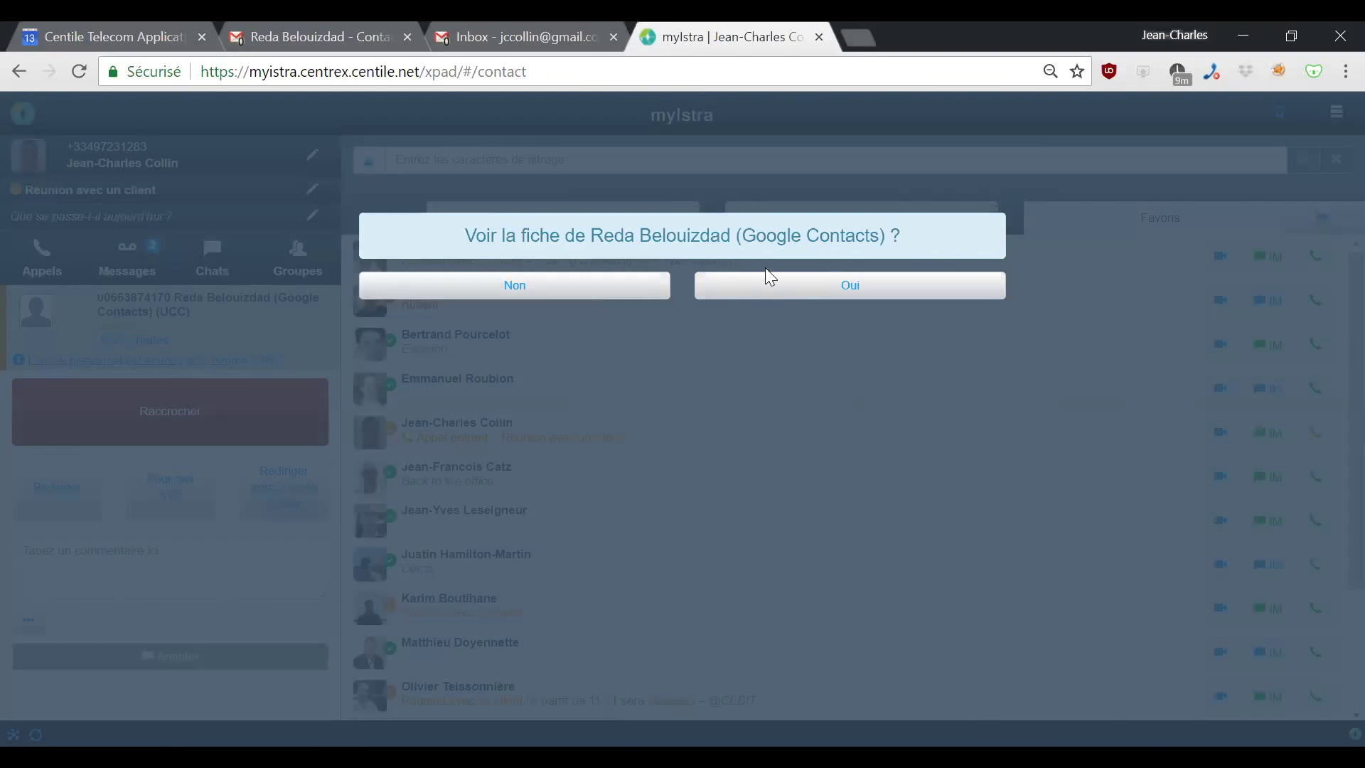
click(819, 292)
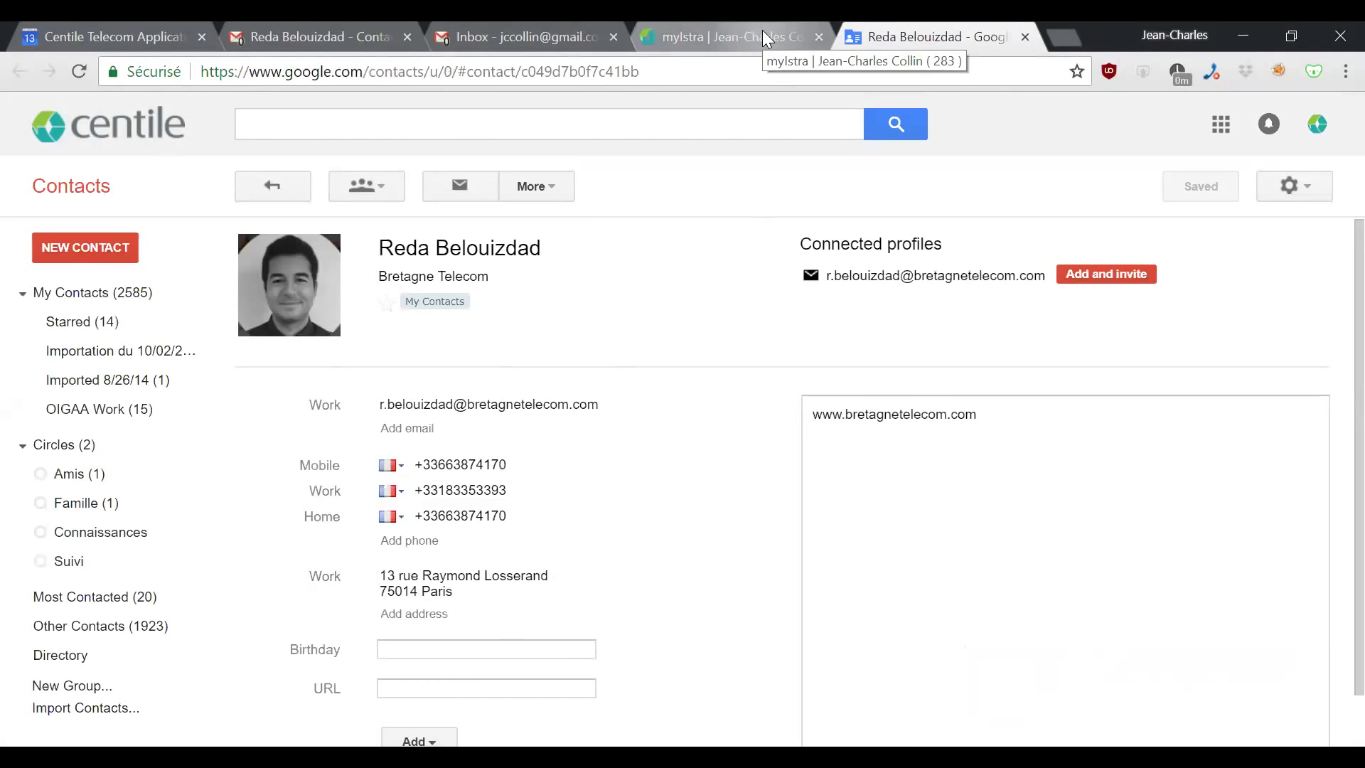
- Switch back to the myIstra web client and bring up its main menu
click(762, 32)
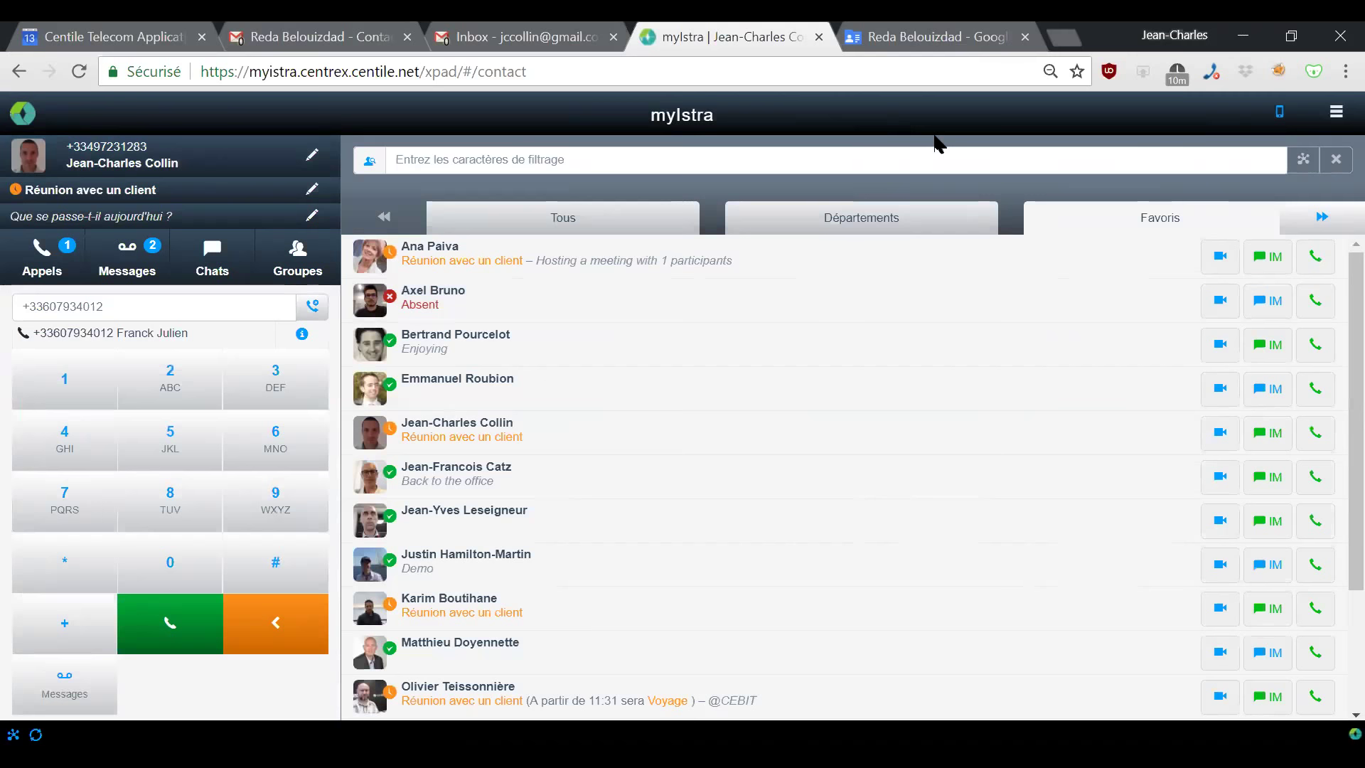
click(1337, 115)
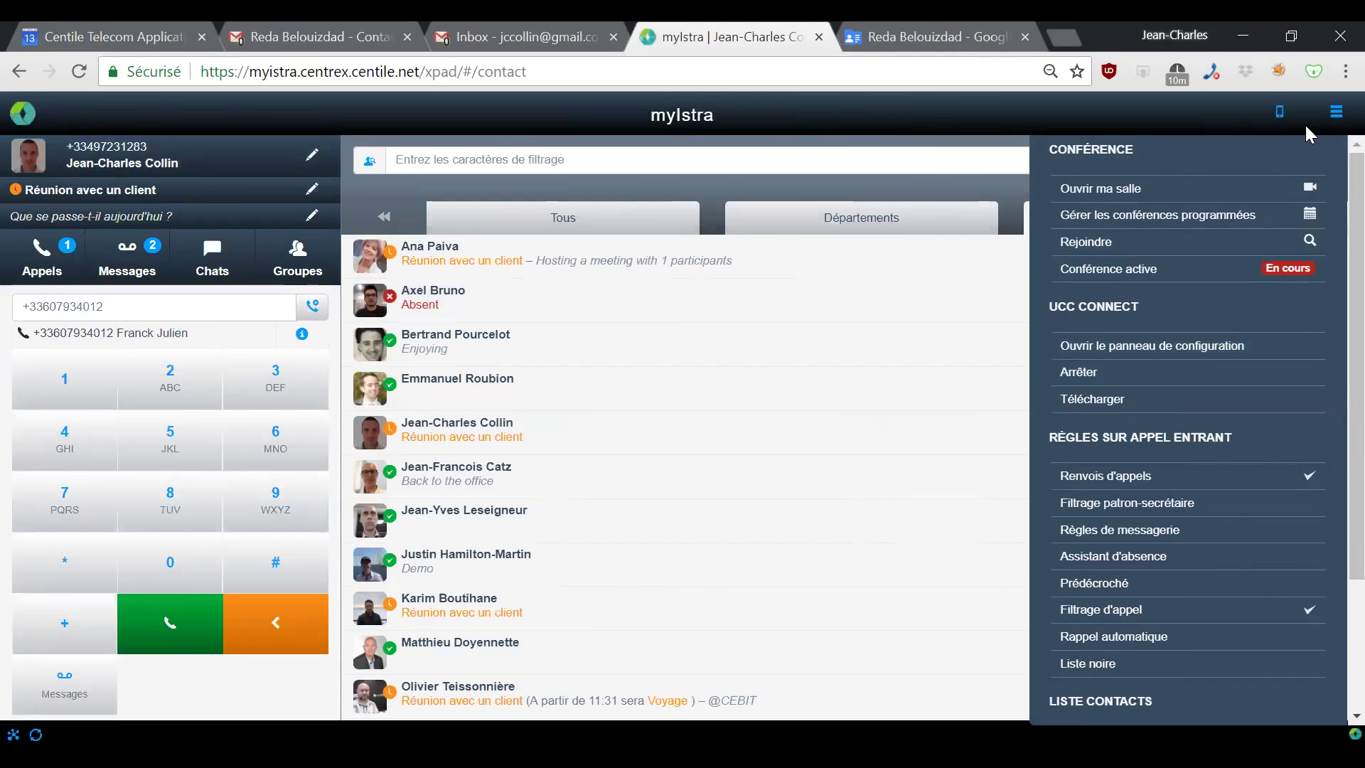
- Open the UCC Connect configuration panel via 'Ouvrir le panneau de configuration'
click(1083, 348)
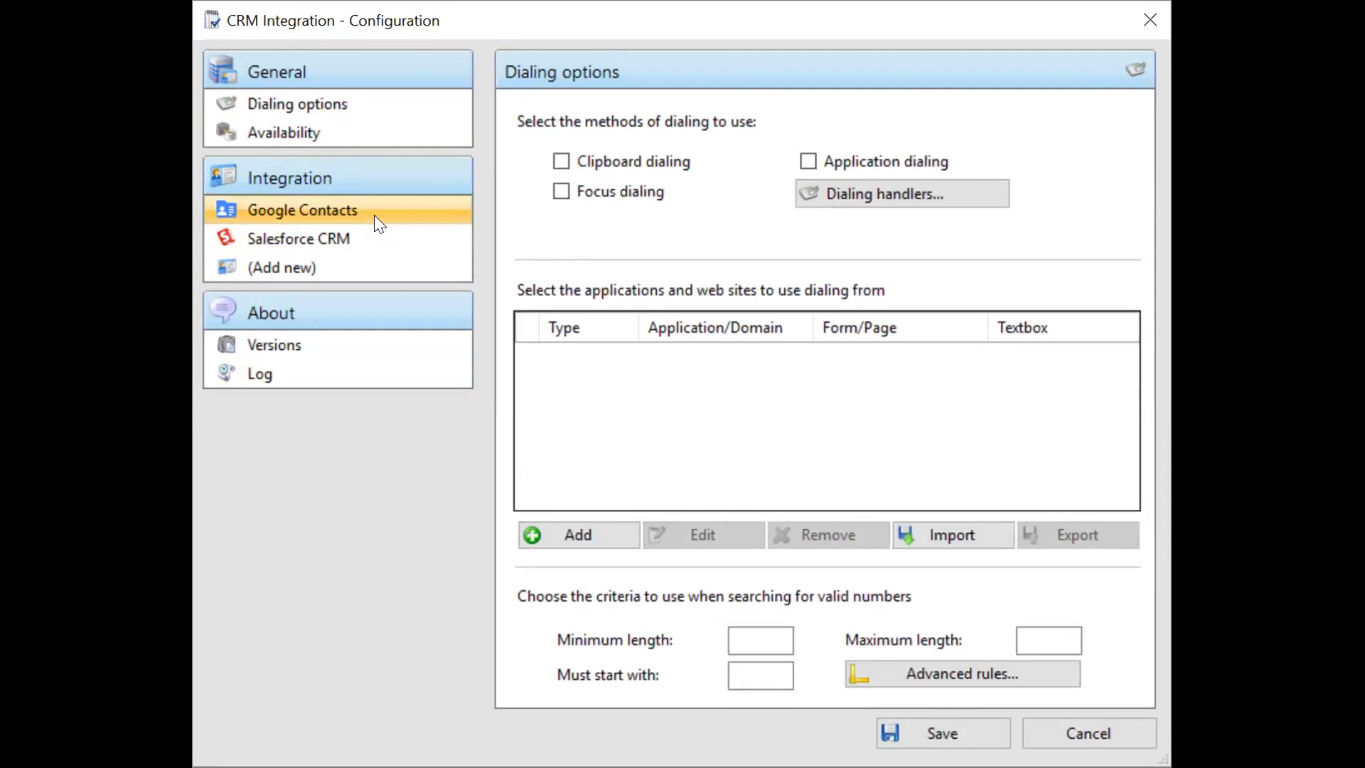
- Review the Google Contacts integration settings, then display the Salesforce CRM integration settings
click(300, 217)
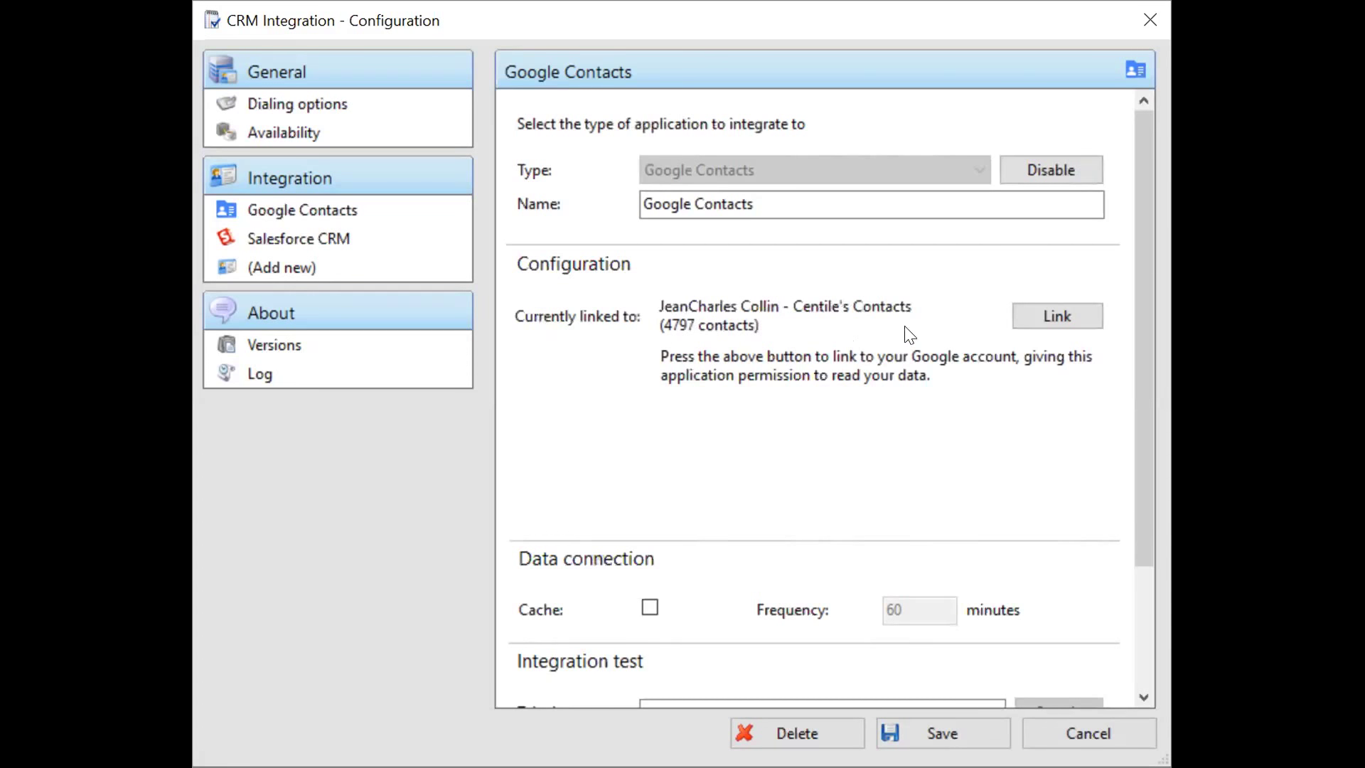
scroll(802, 404, down, 2)
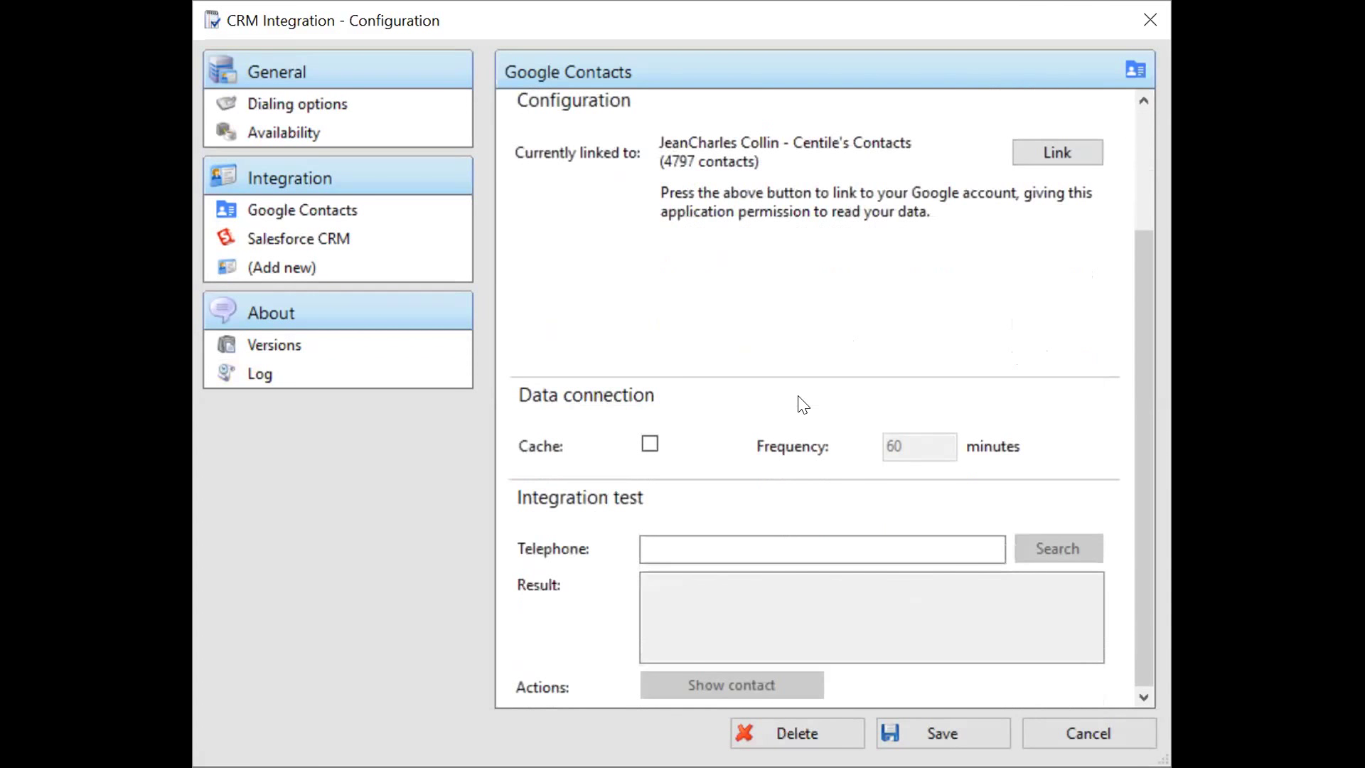
scroll(758, 354, up, 2)
scroll(758, 354, down, 2)
scroll(758, 354, up, 2)
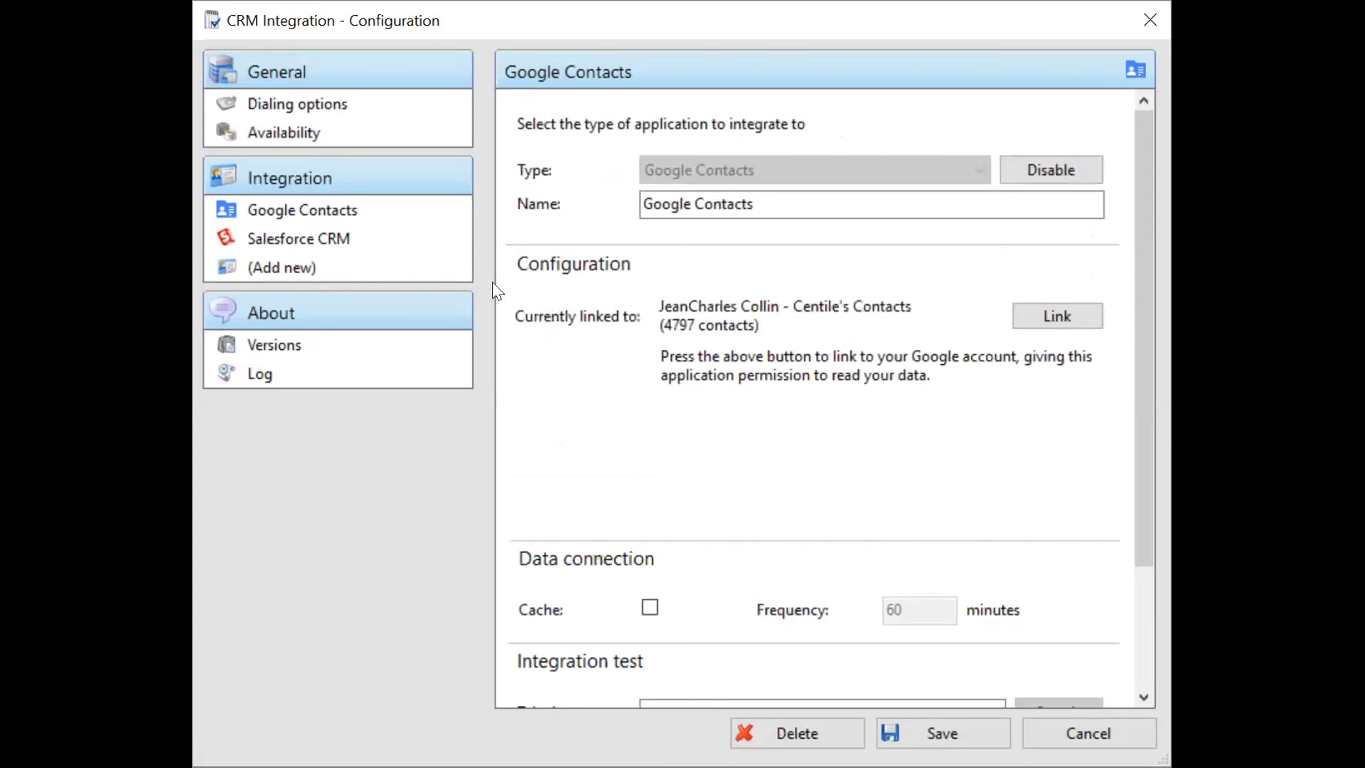
click(388, 230)
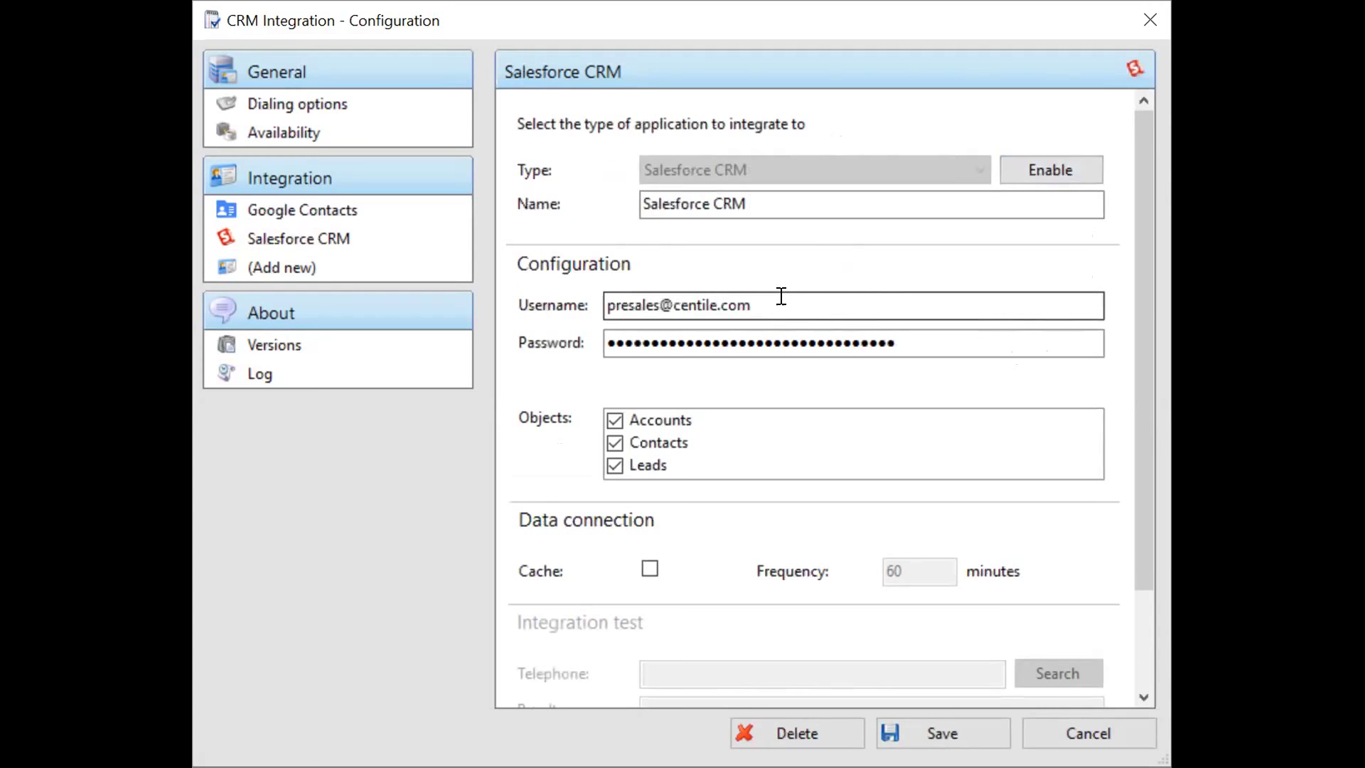
drag(782, 295, 578, 304)
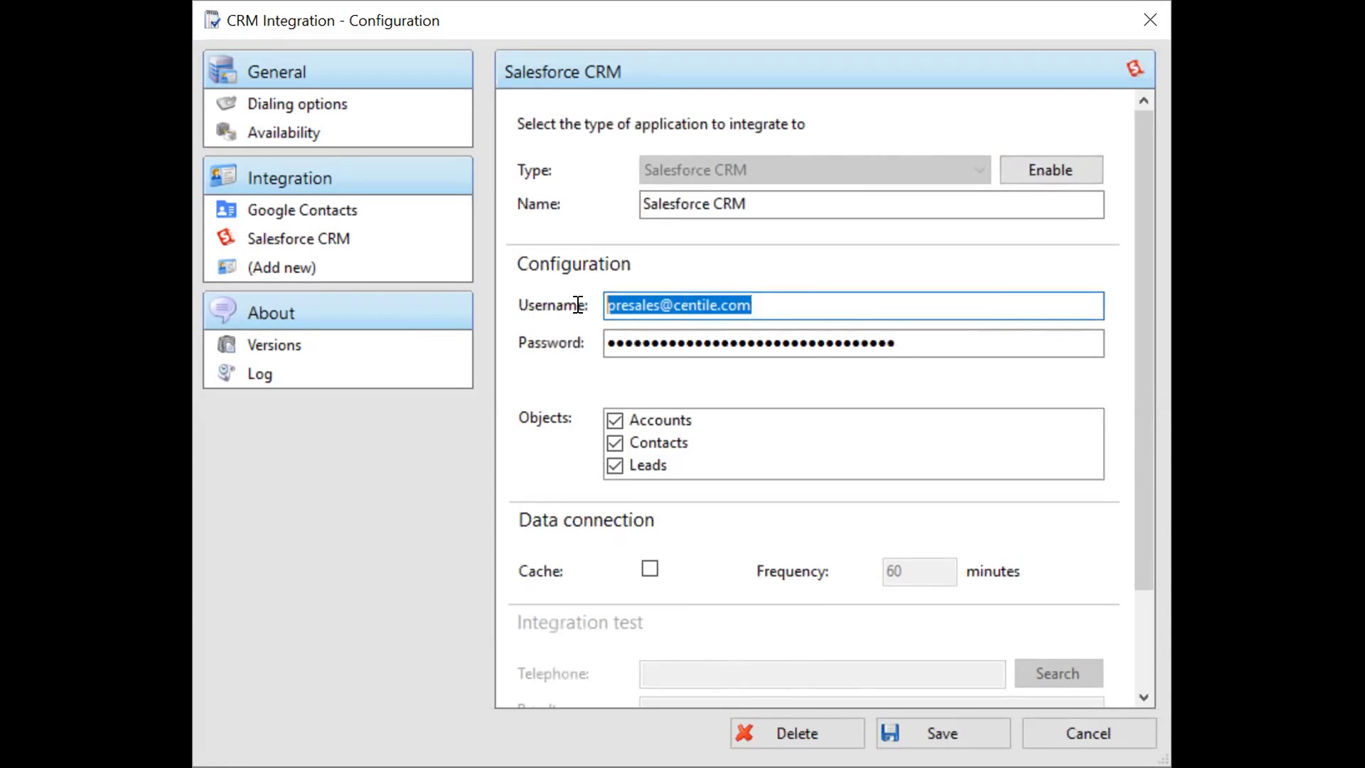
click(758, 296)
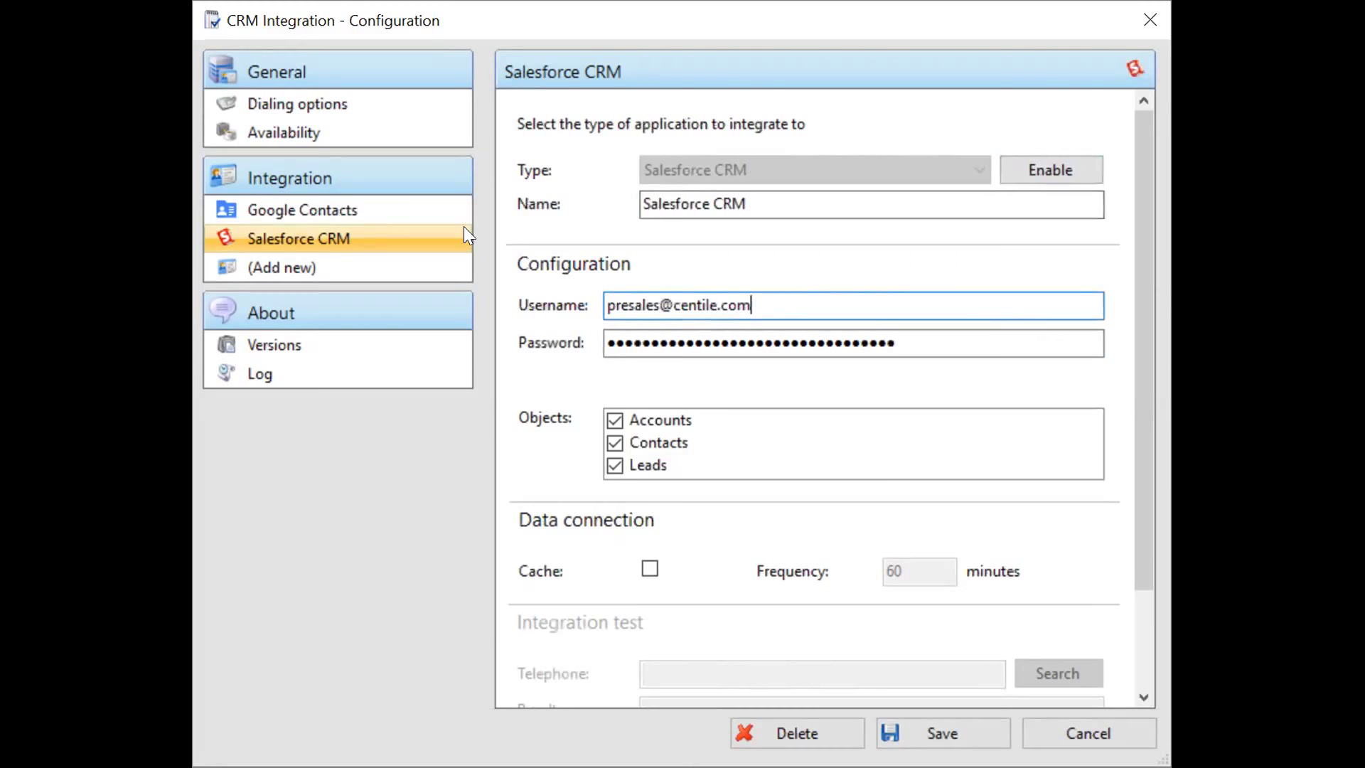
click(329, 267)
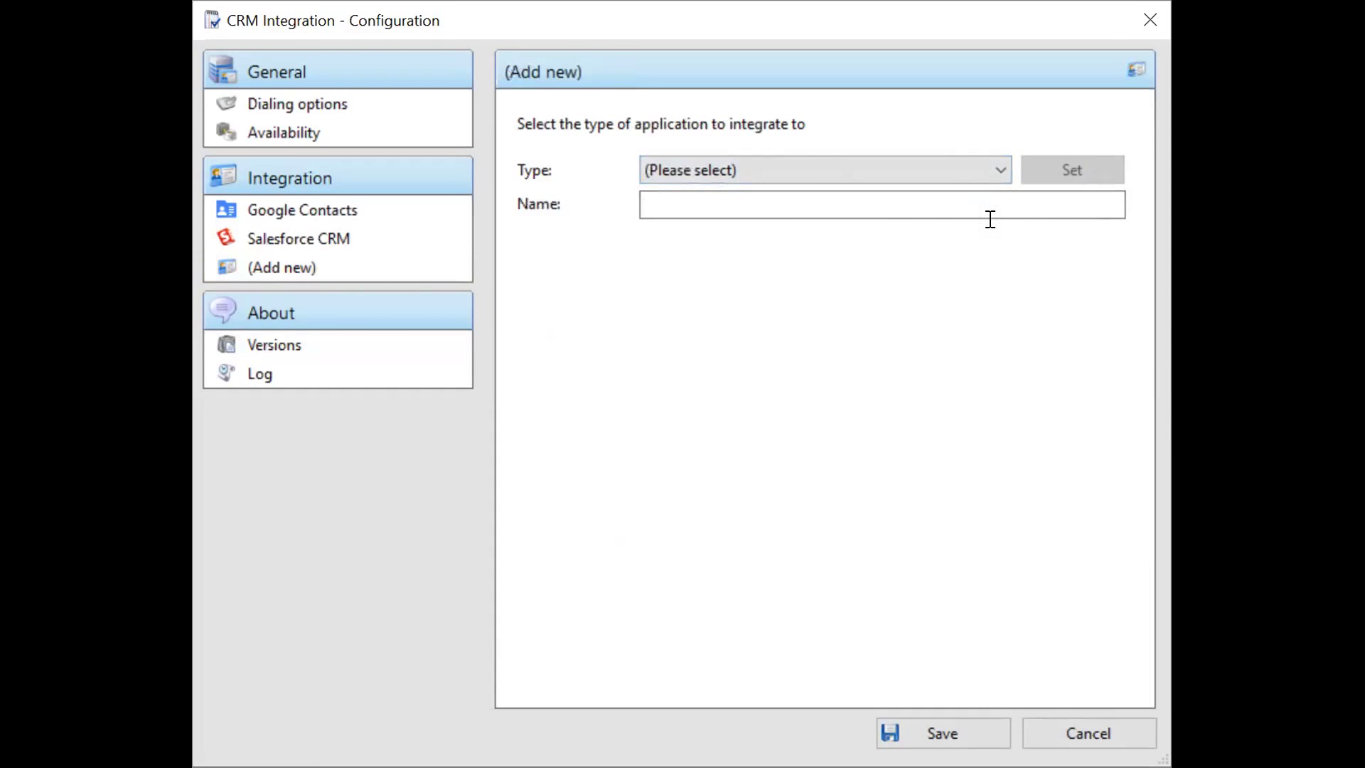
- Add a new integration of type Zoho CRM from the application types list
click(997, 170)
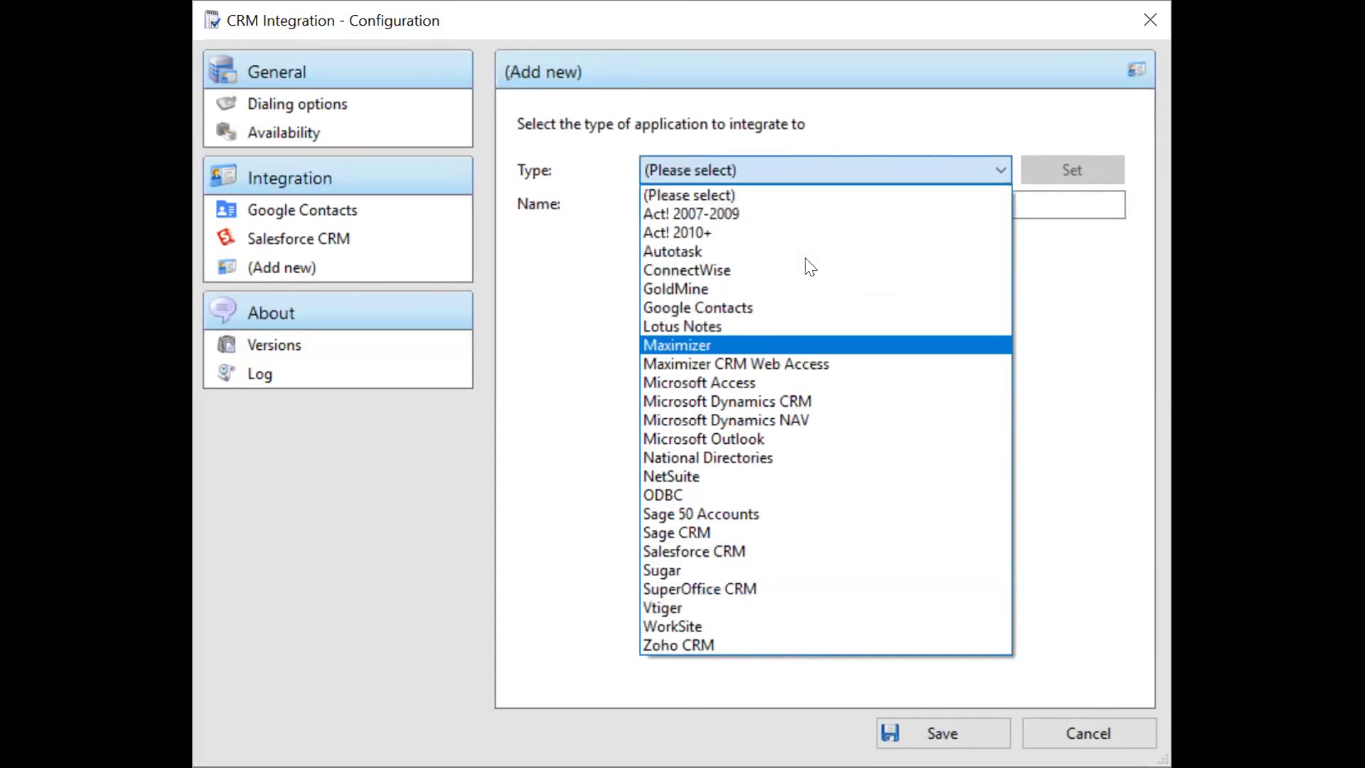
click(739, 644)
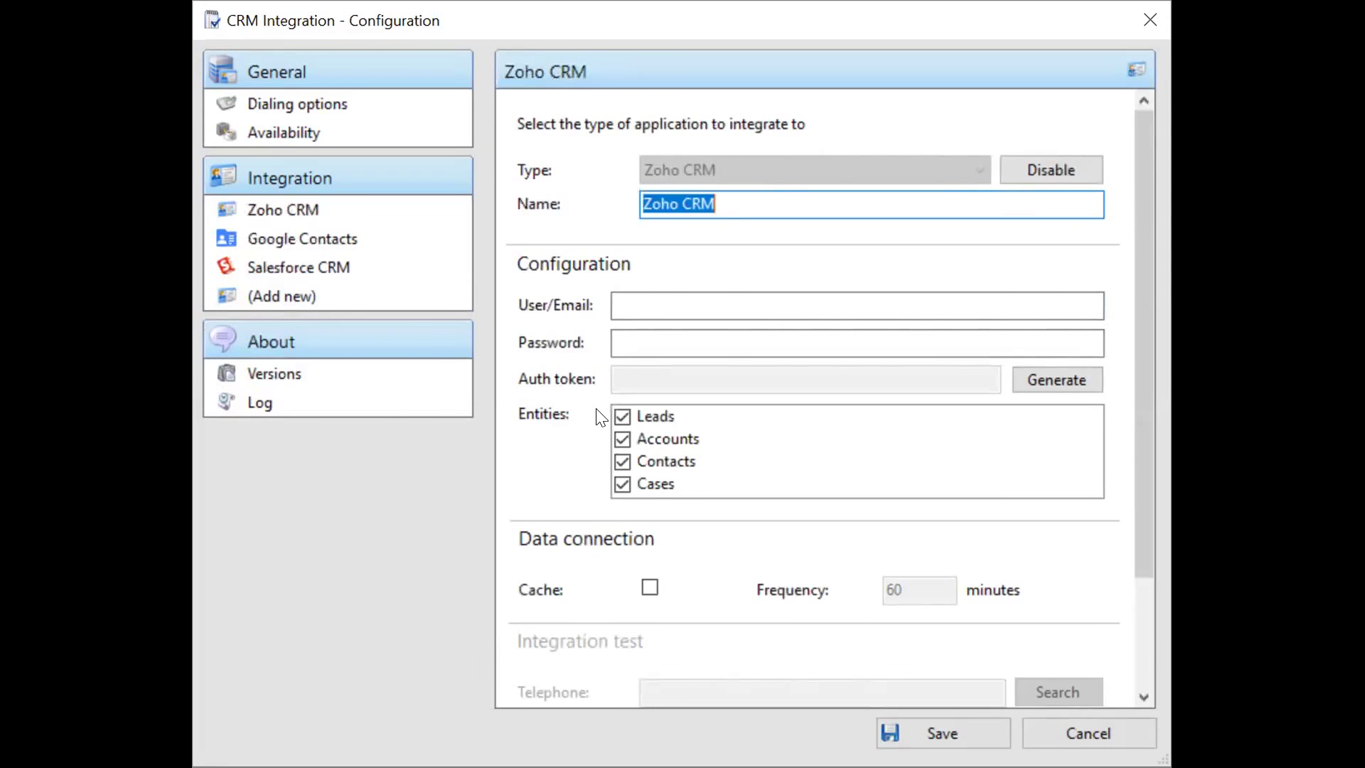
- Look over the Zoho CRM settings and start adding another integration
scroll(596, 409, down, 3)
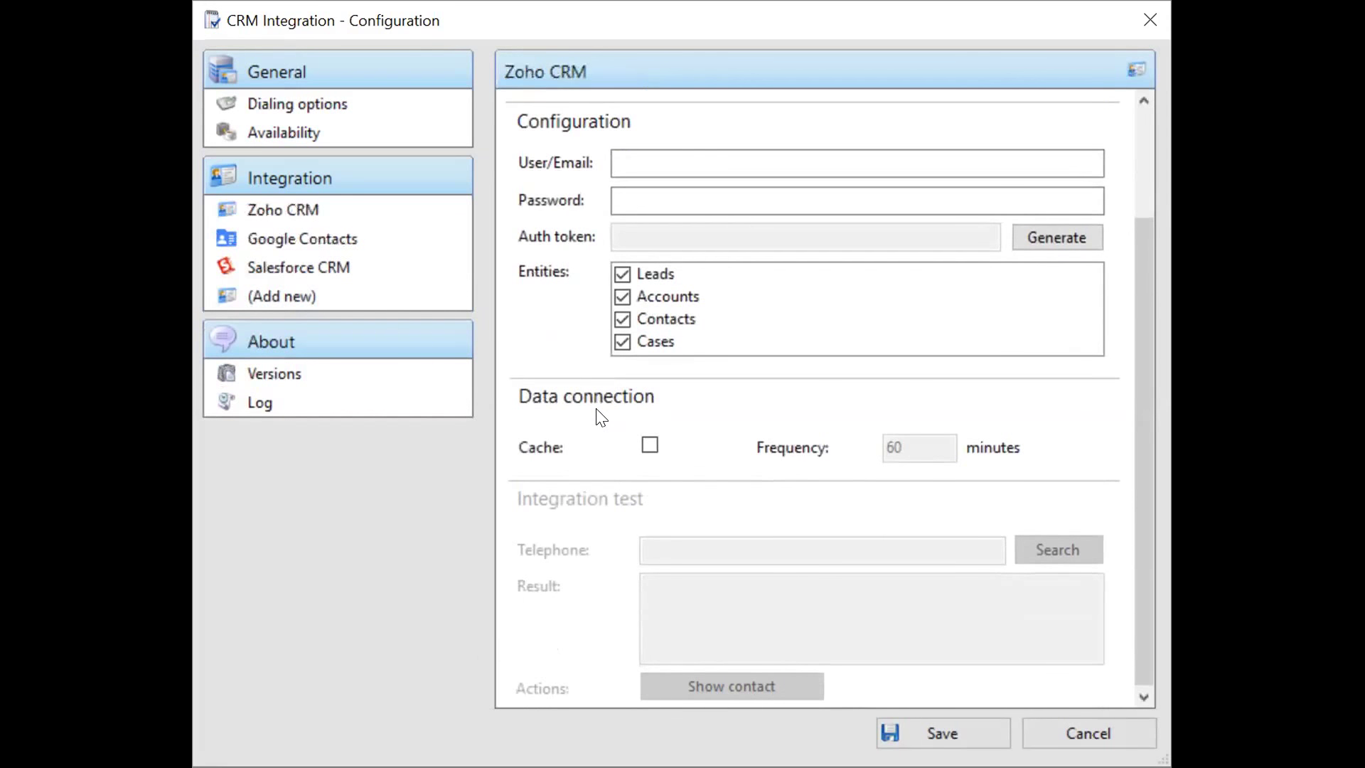
scroll(601, 418, up, 3)
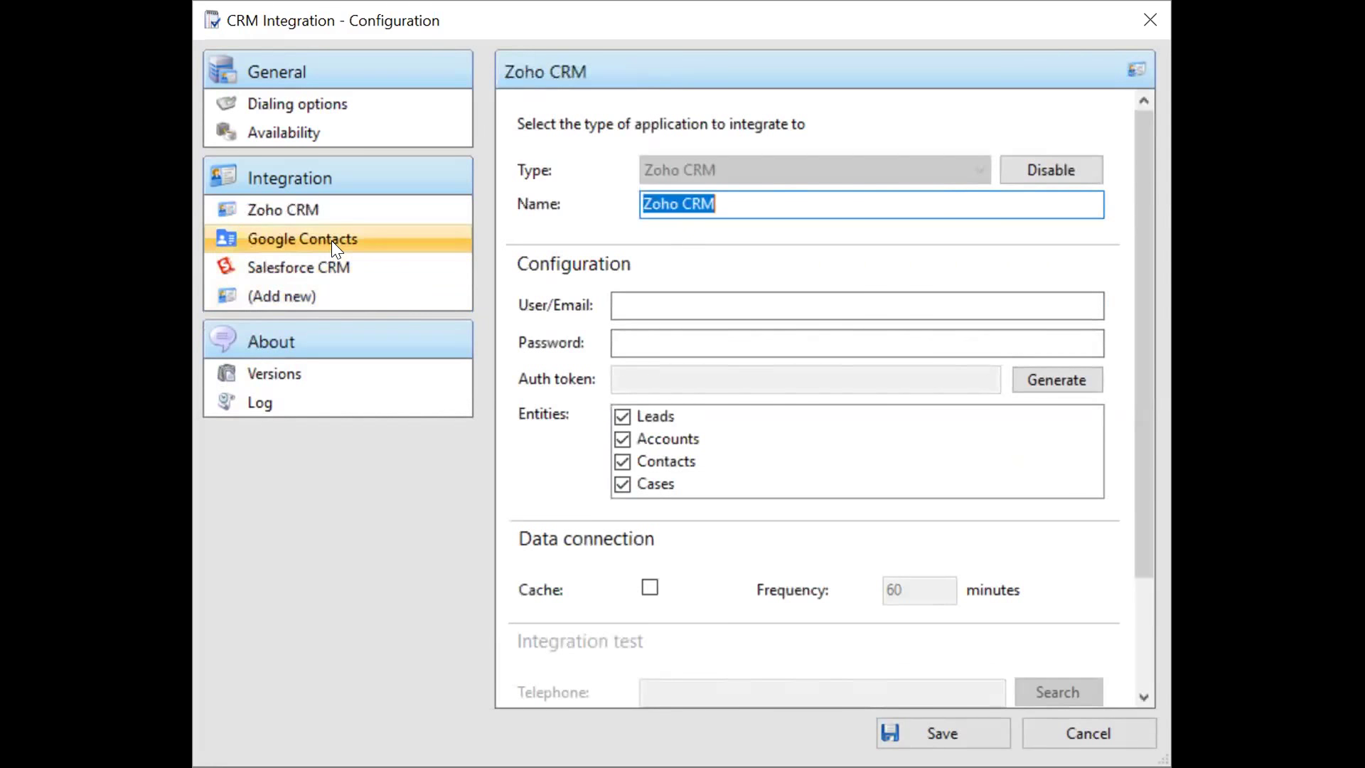
click(305, 297)
- Add a Vtiger integration, then delete the Zoho CRM integration
click(919, 165)
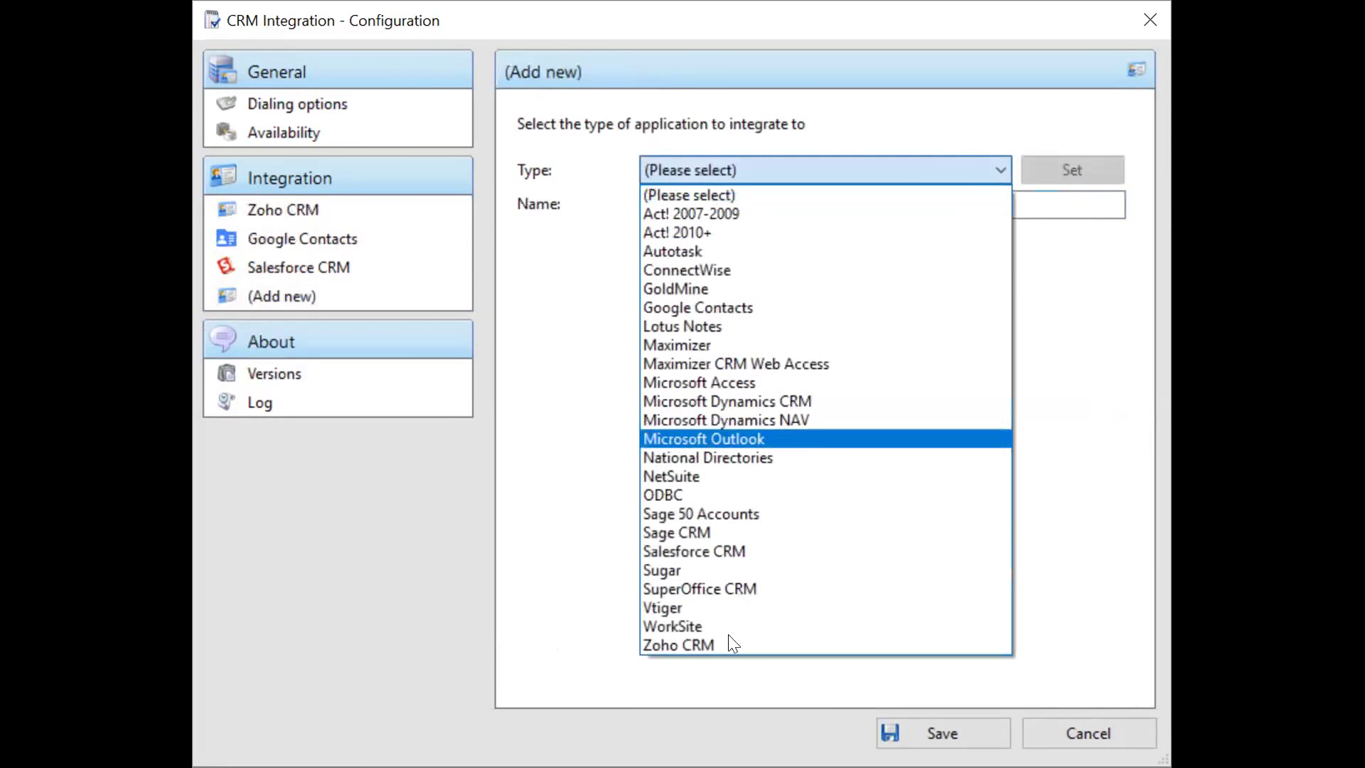
click(729, 607)
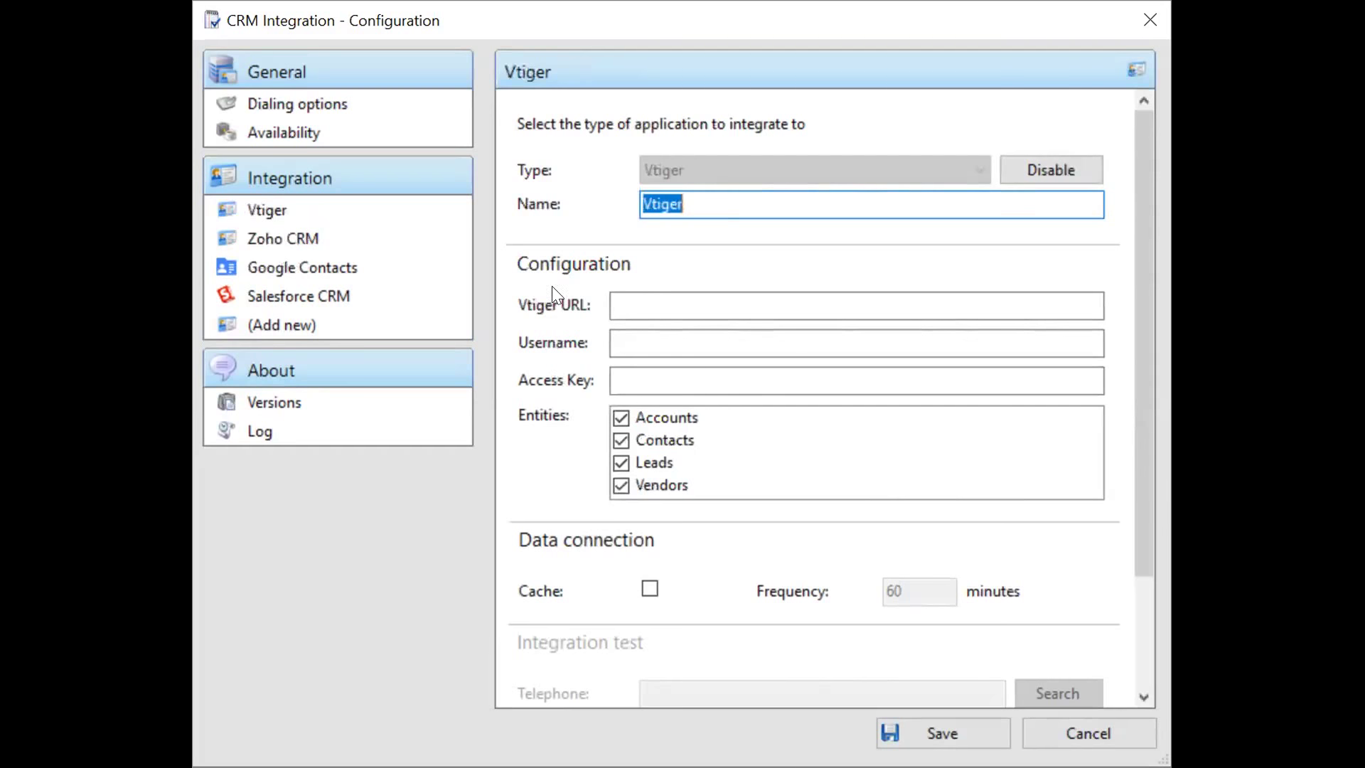
click(383, 241)
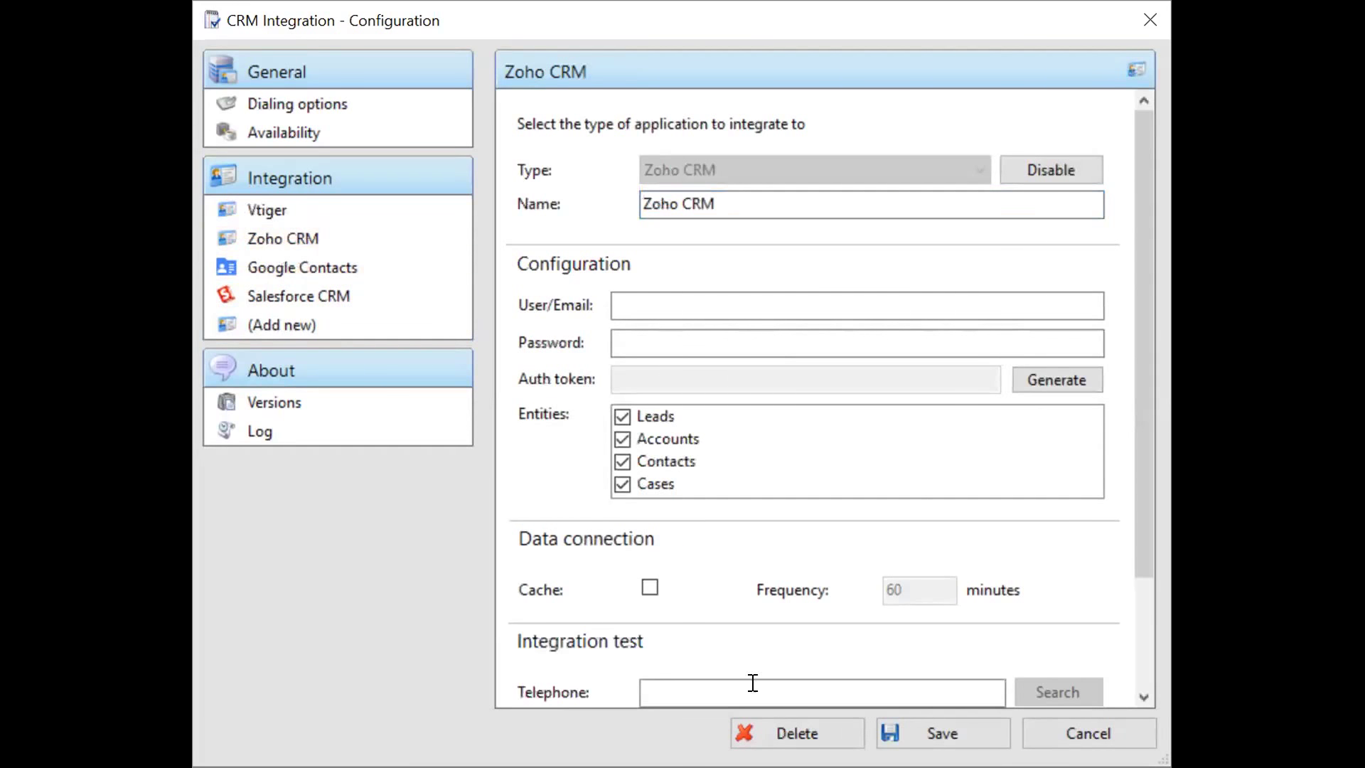
click(797, 733)
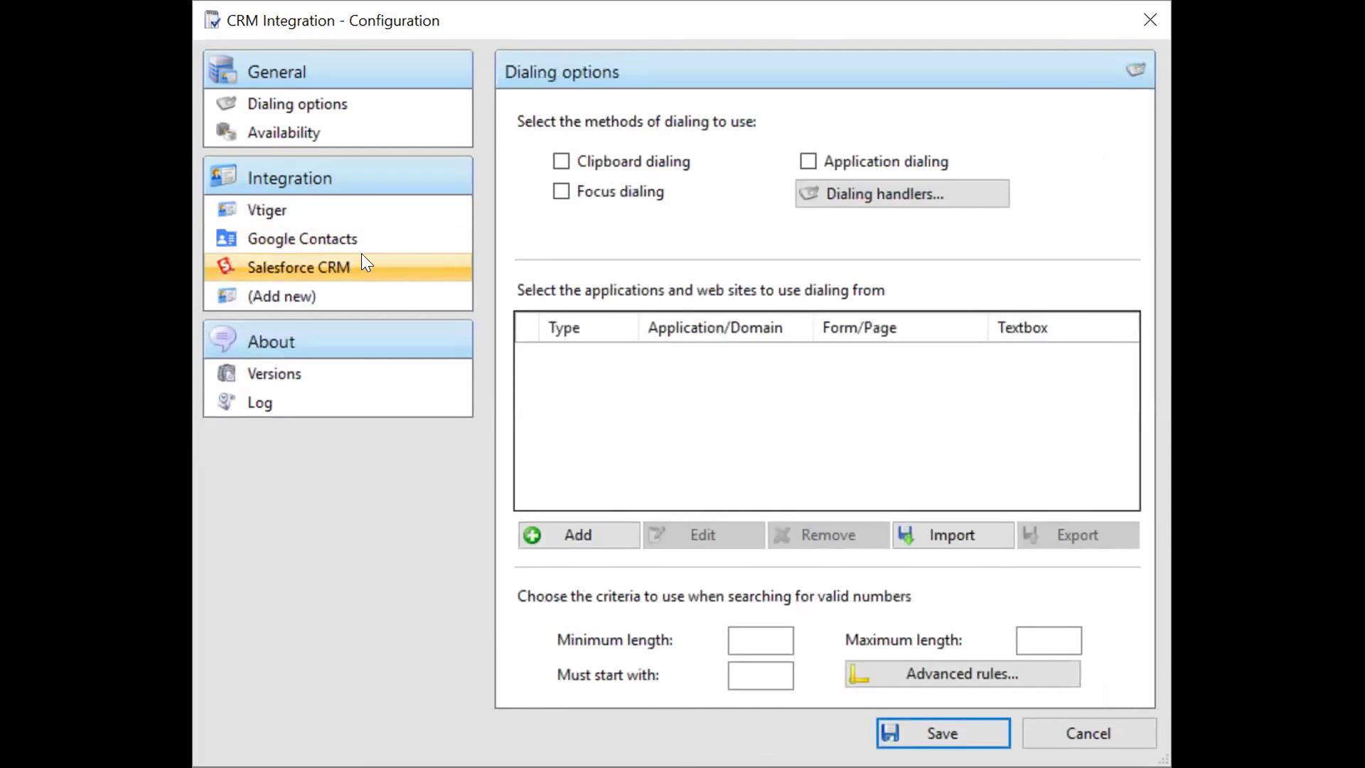
- Delete the Vtiger integration and begin a fresh new-integration form
click(361, 208)
click(797, 733)
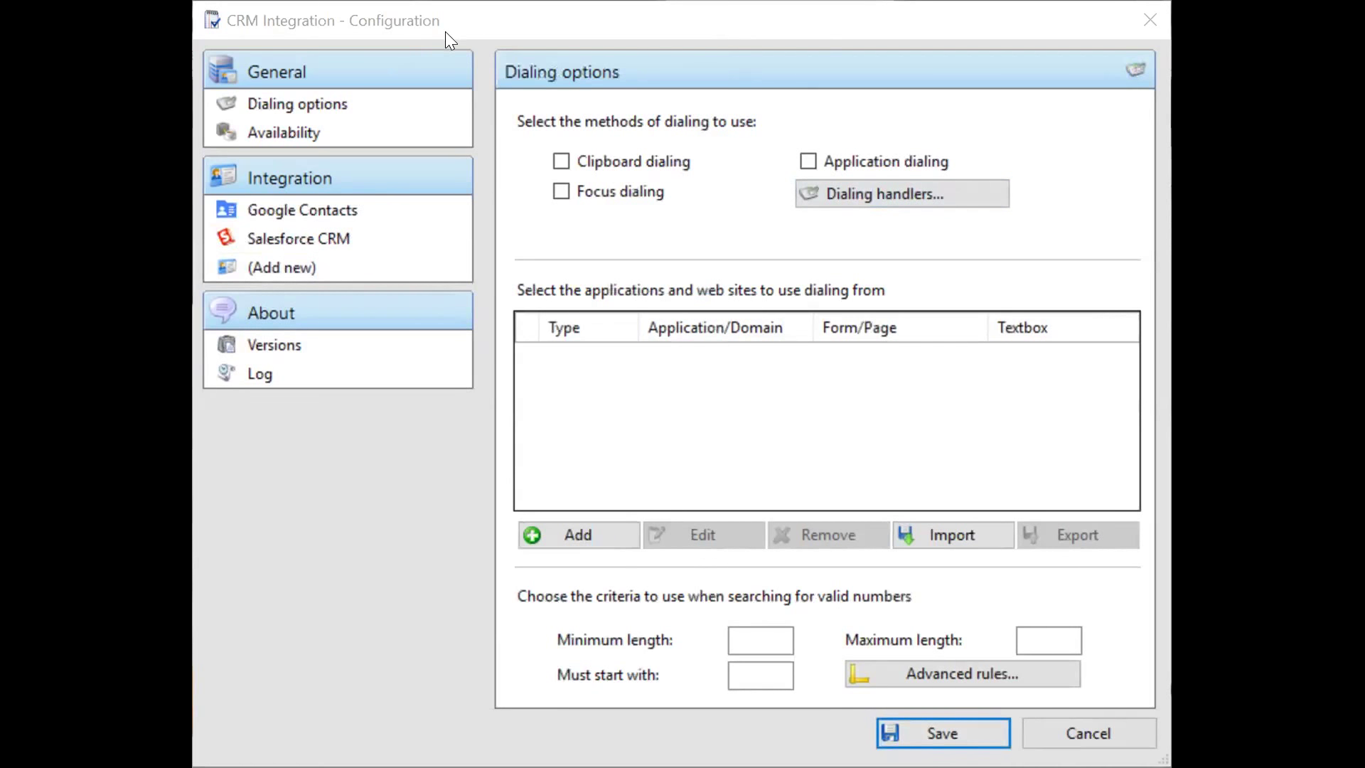
click(418, 30)
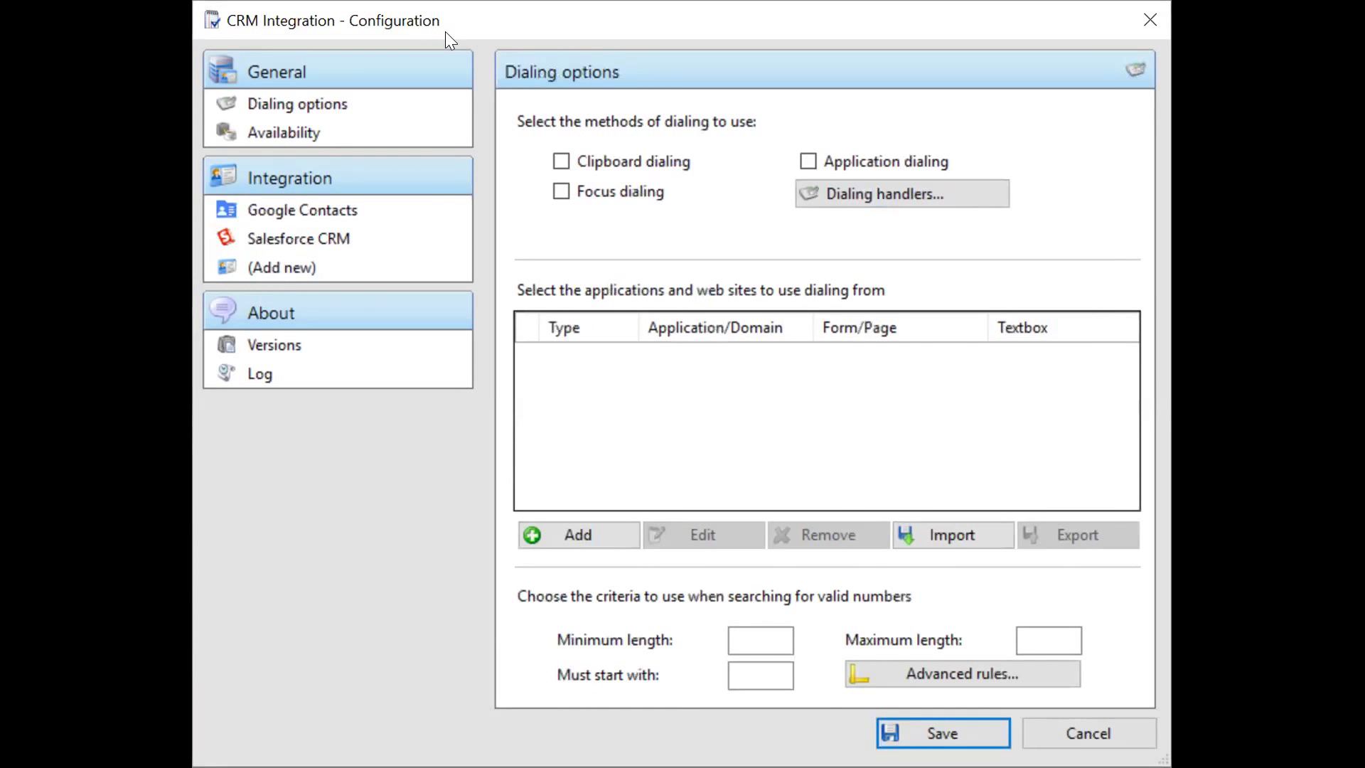
click(293, 269)
click(956, 172)
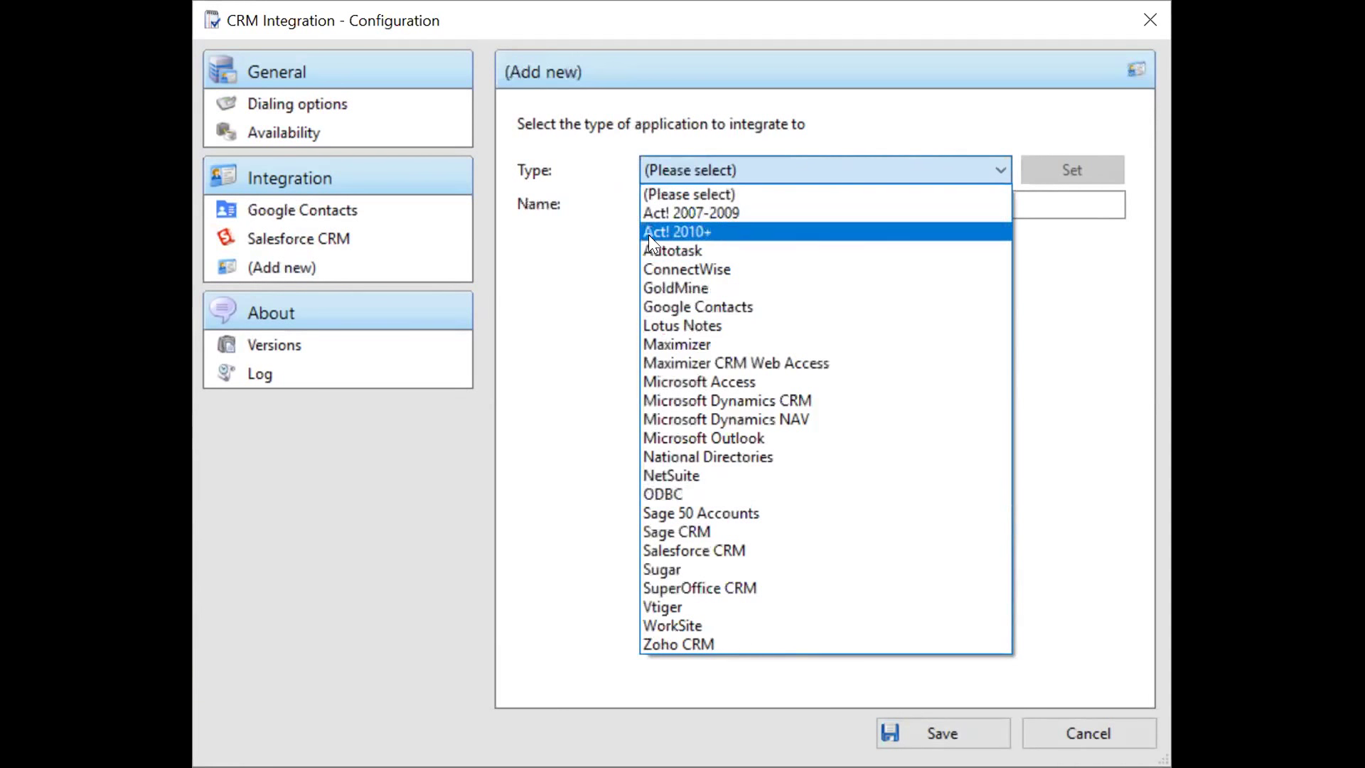
click(614, 218)
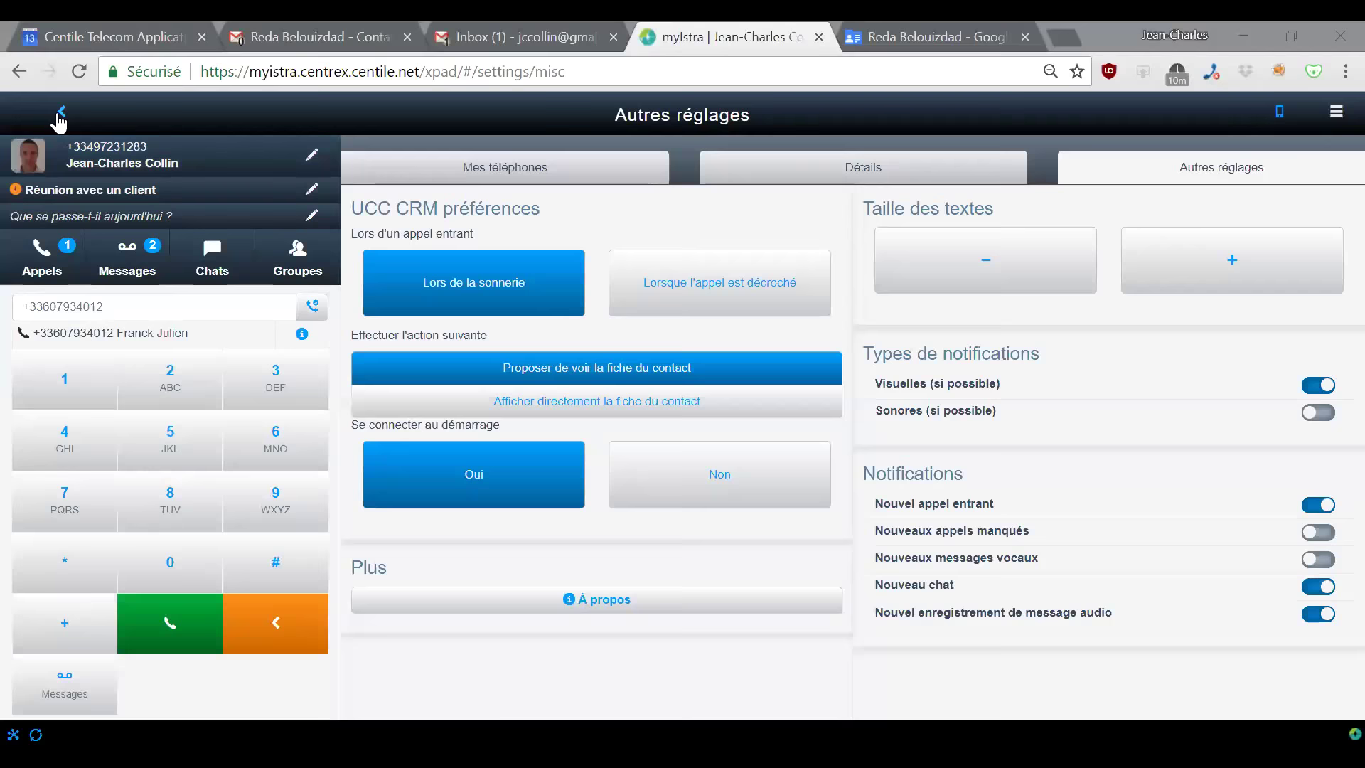
- Go back to the myIstra Favoris contacts list
click(54, 114)
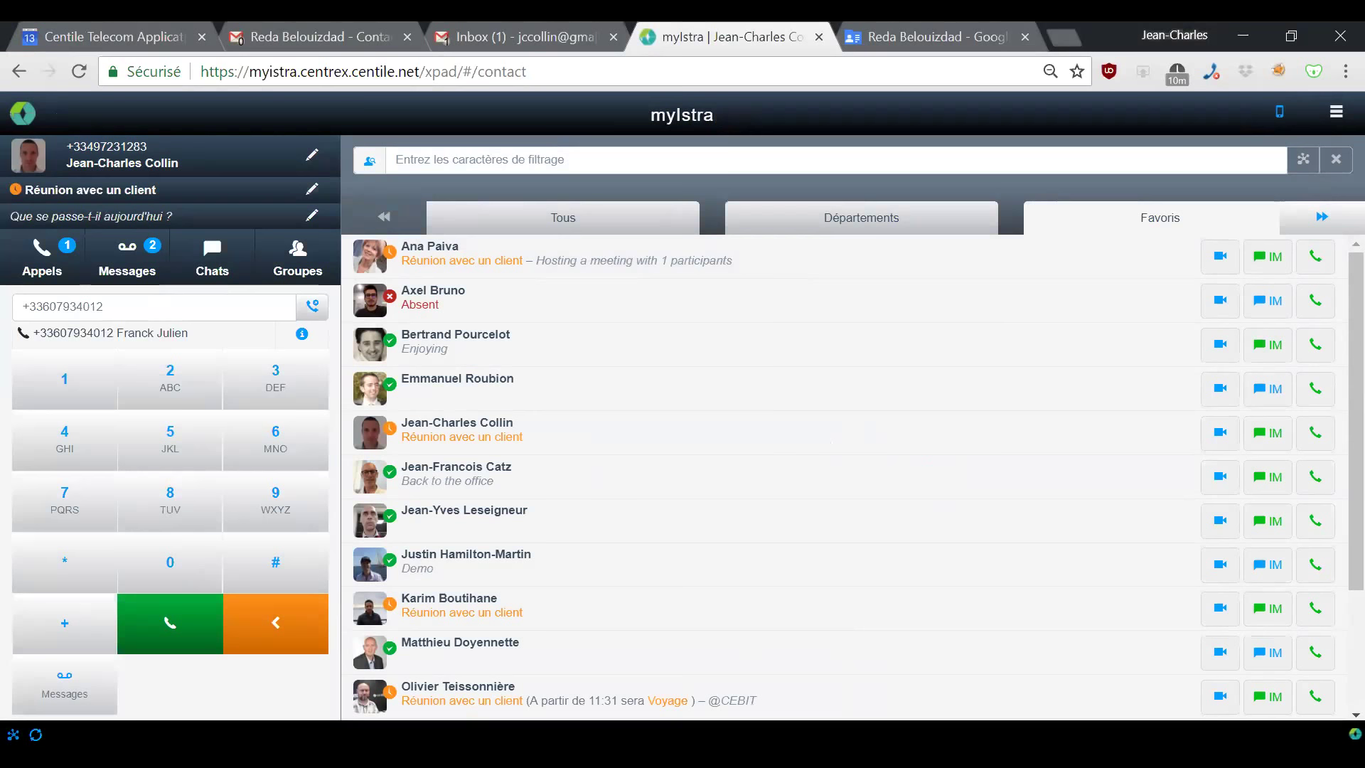
- Search contacts for 'julie', close the Google Contacts tab and open a new blank tab
click(1268, 154)
text(julie)
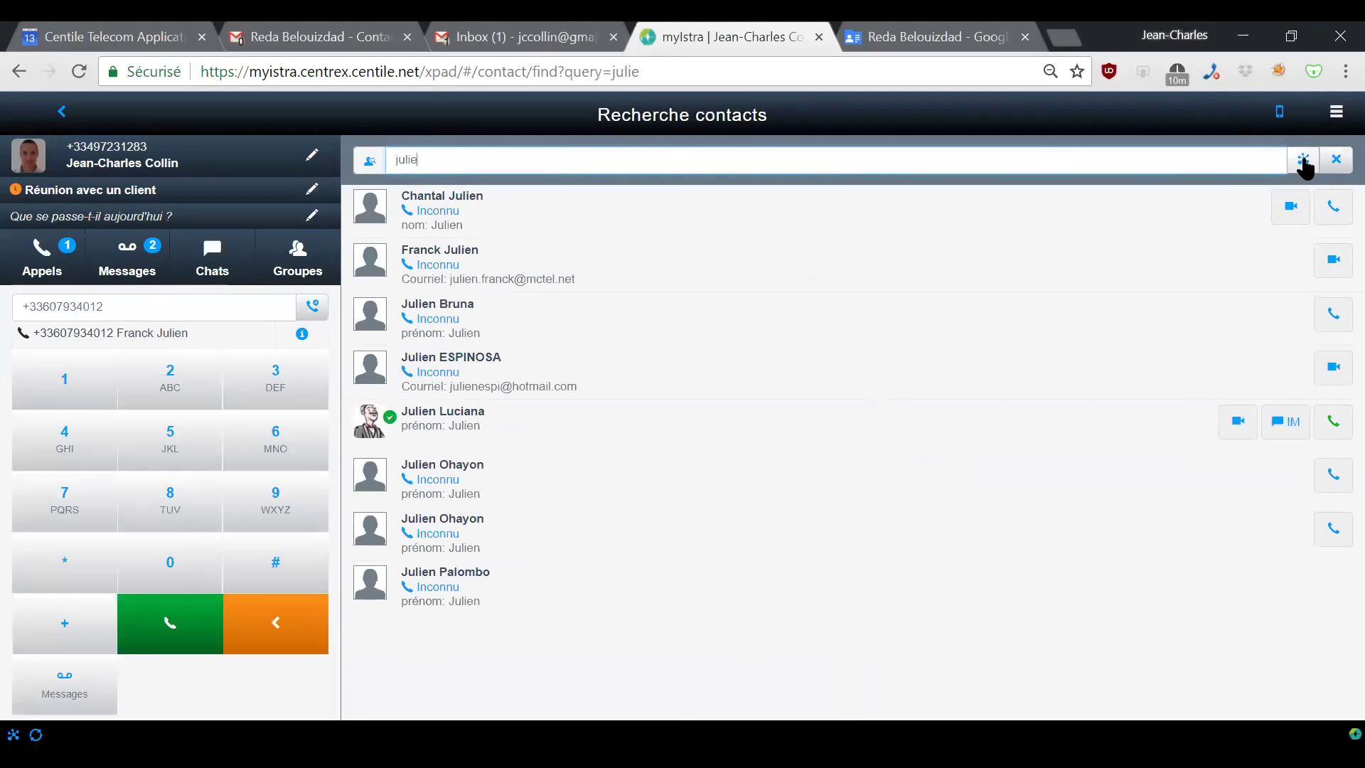
click(1336, 114)
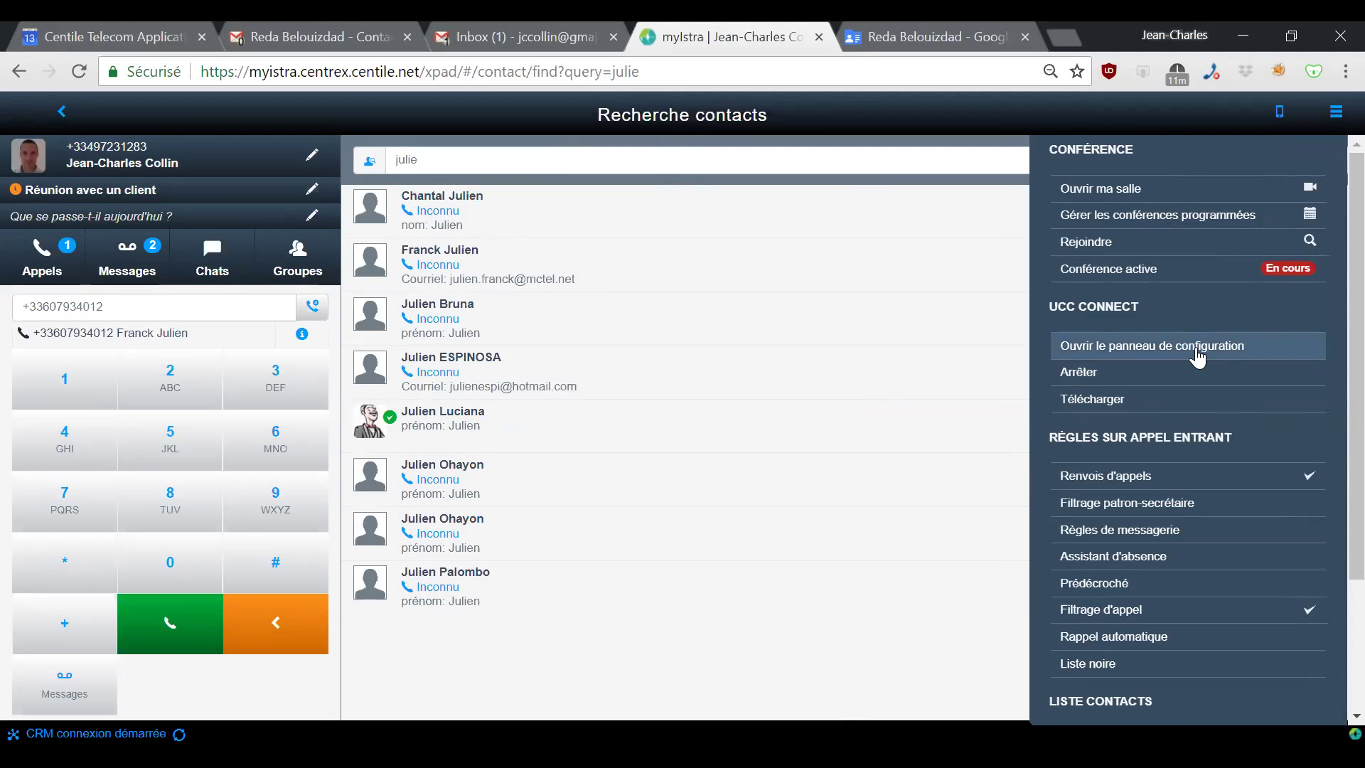
click(1336, 114)
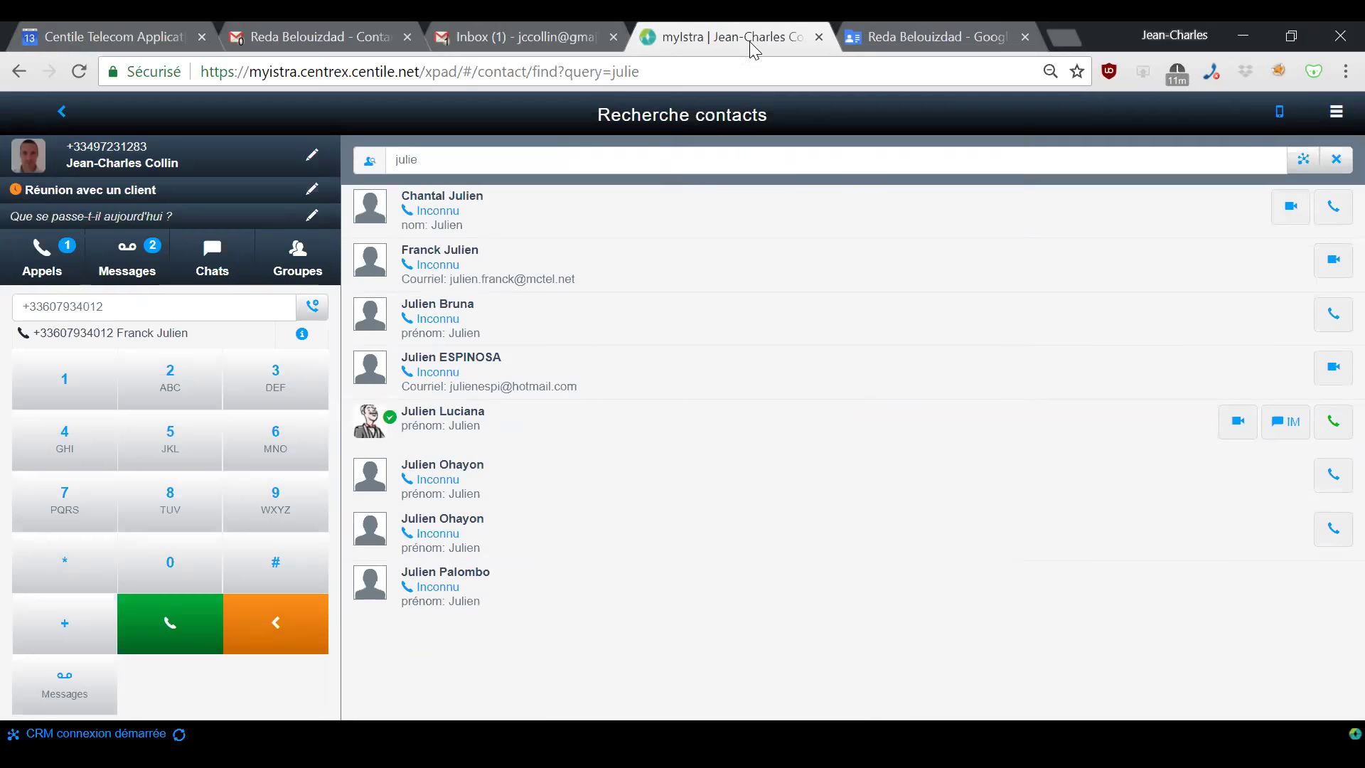
click(1025, 36)
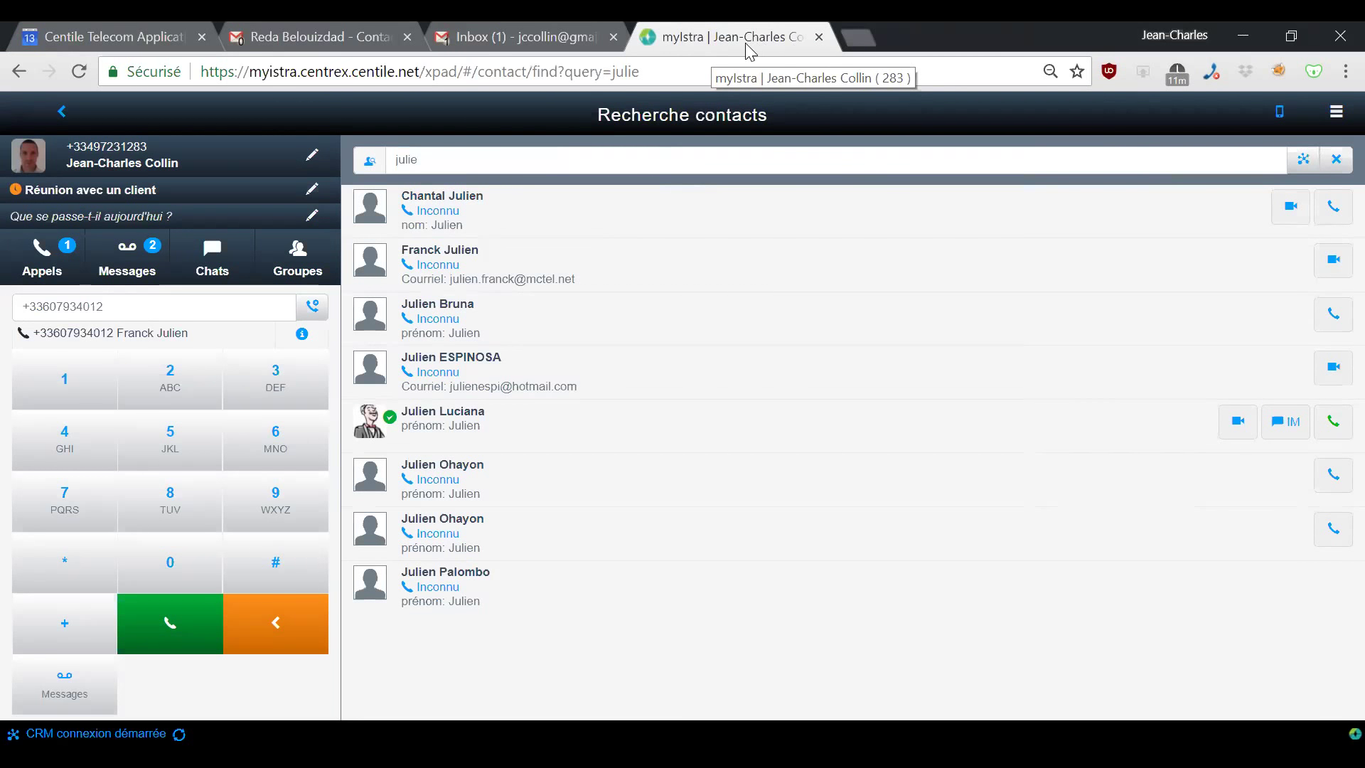
click(863, 39)
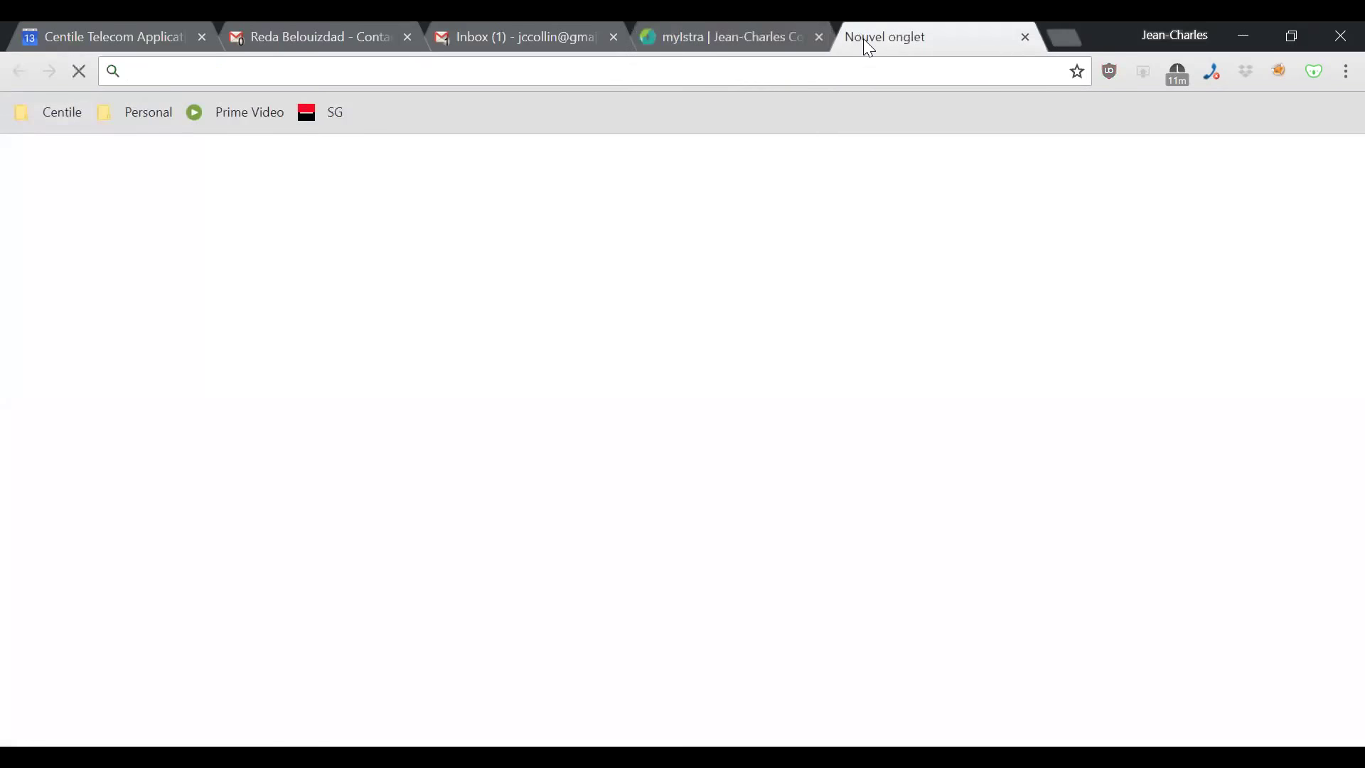
- Load login.salesforce.com and sign in to Salesforce with the saved credentials
text(sal)
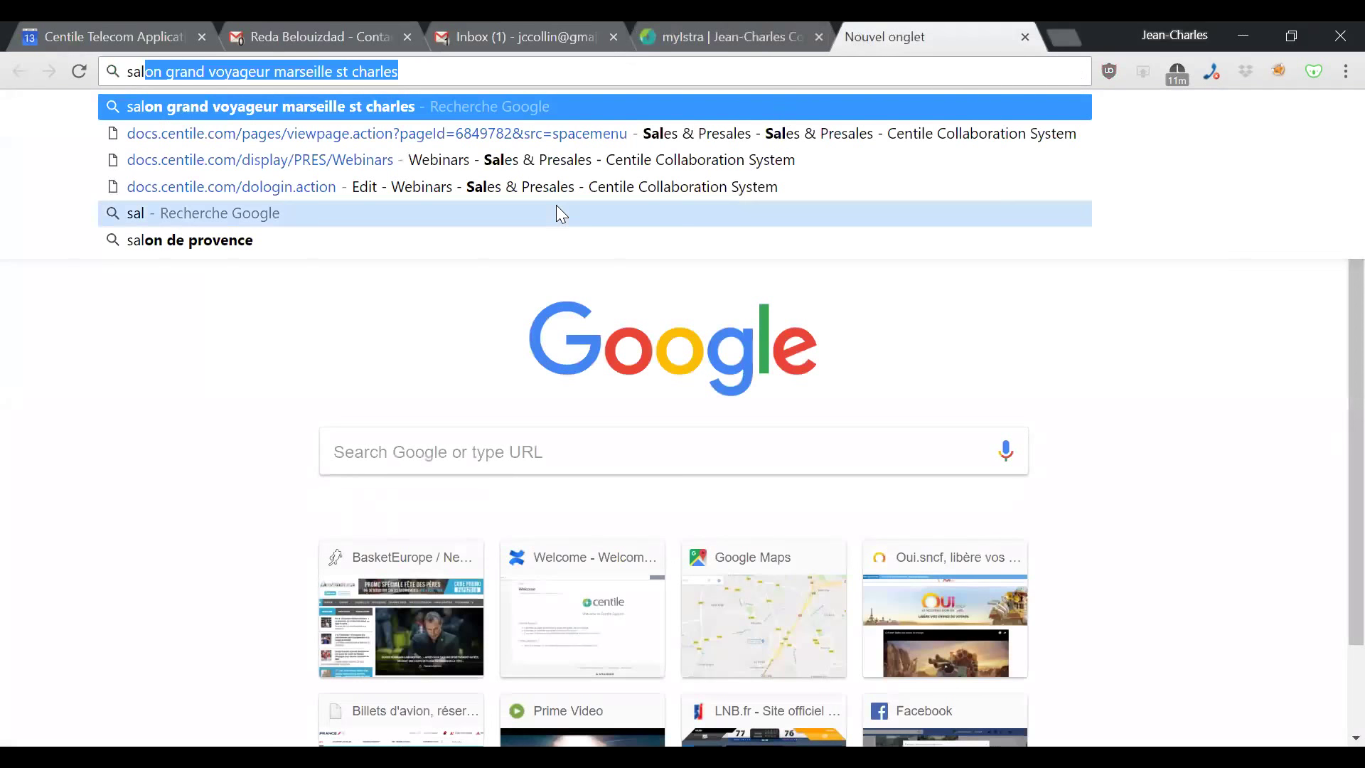
text(les)
key(BackSpace)
key(BackSpace)
key(BackSpace)
text(e)
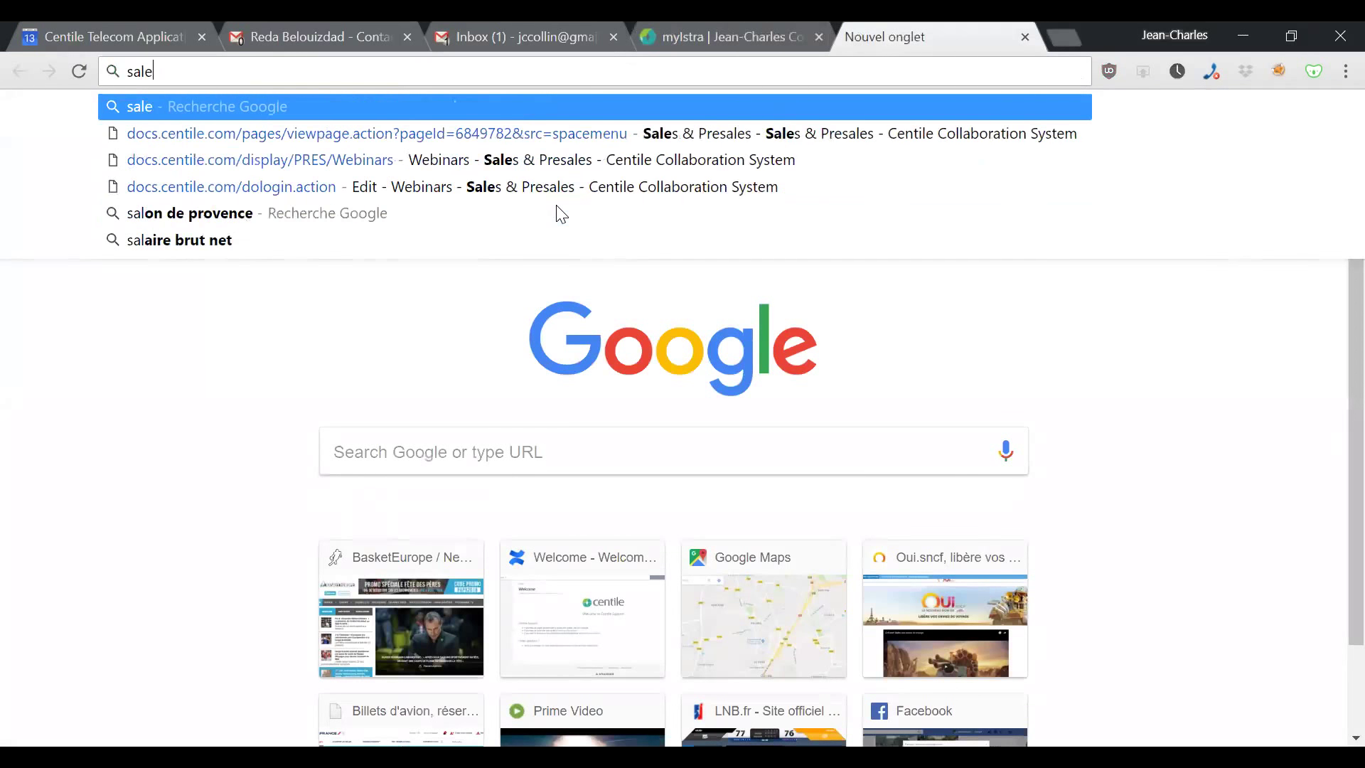
text(sfor)
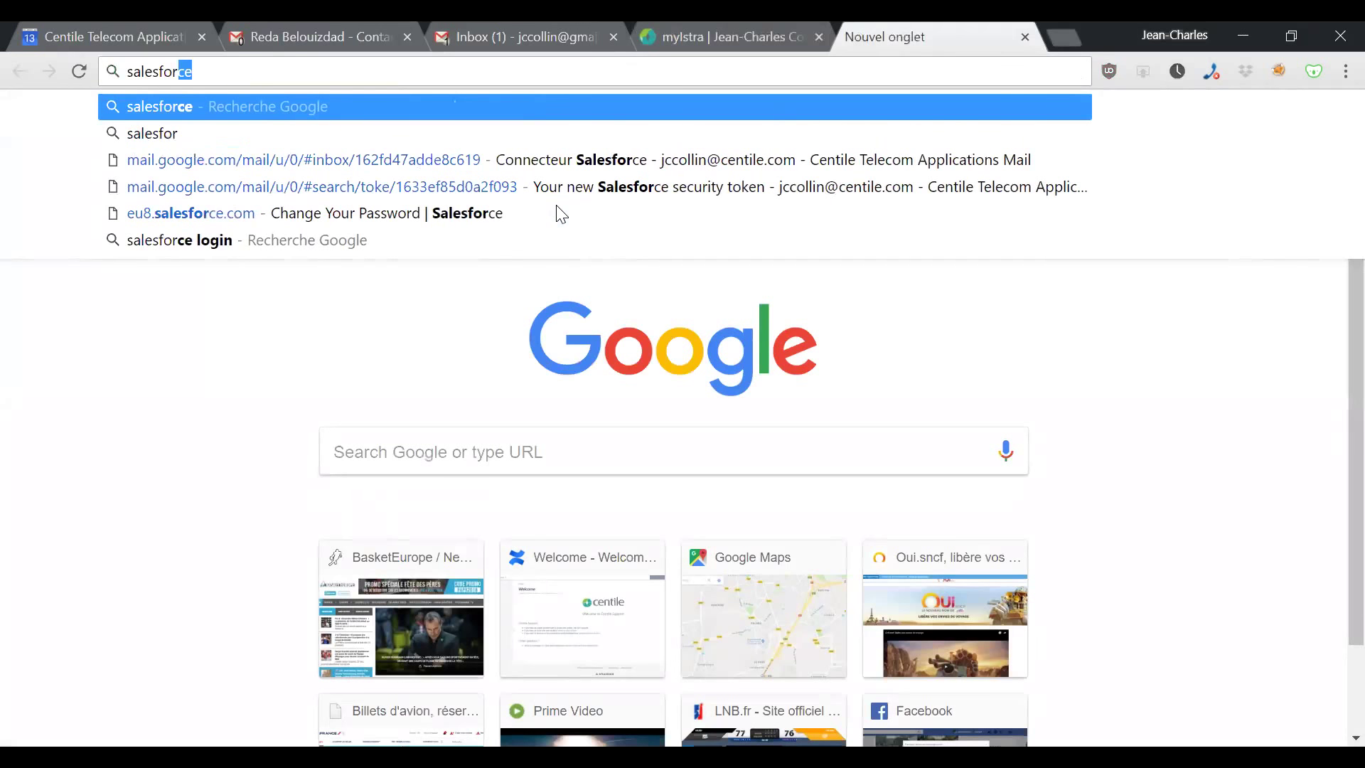
key(Down)
key(Down)
key(Down)
key(Down)
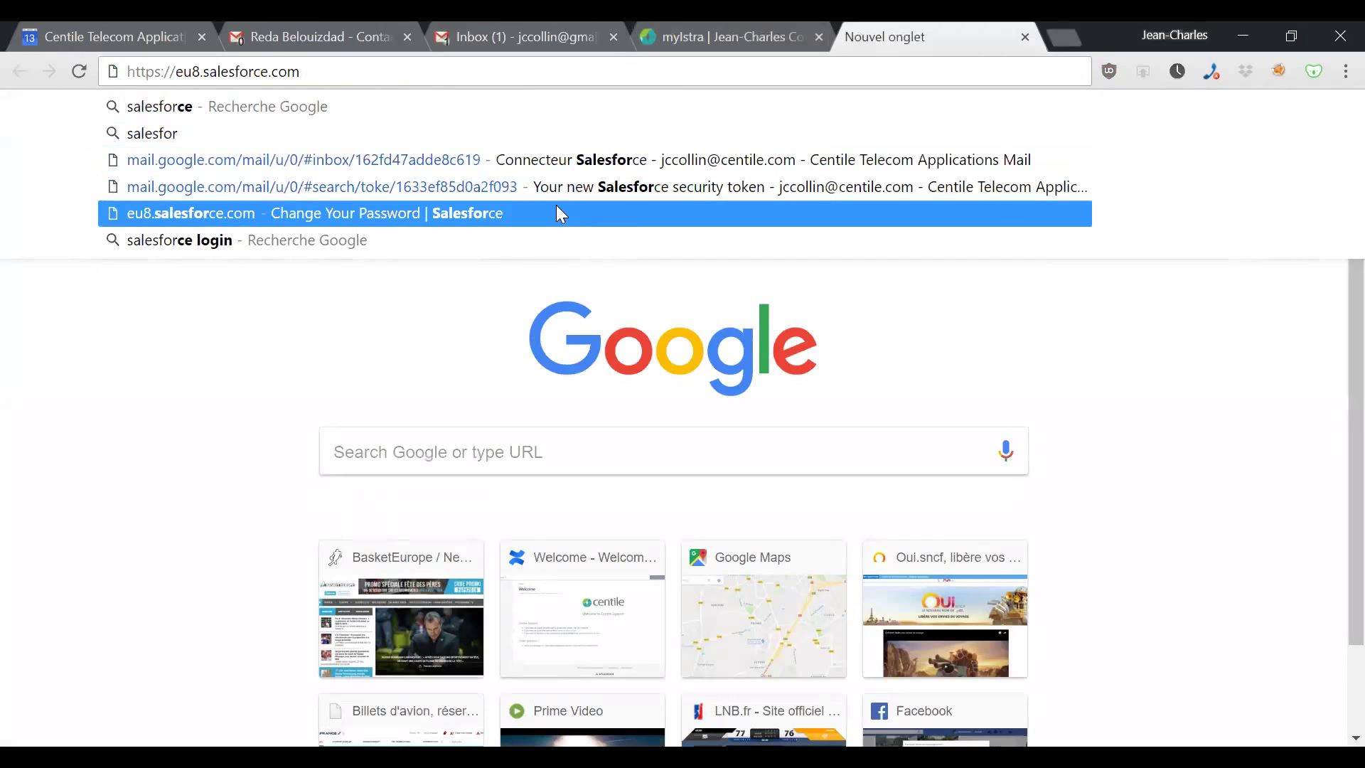
key(ctrl+shift+Left)
key(ctrl+shift+Left)
text(login)
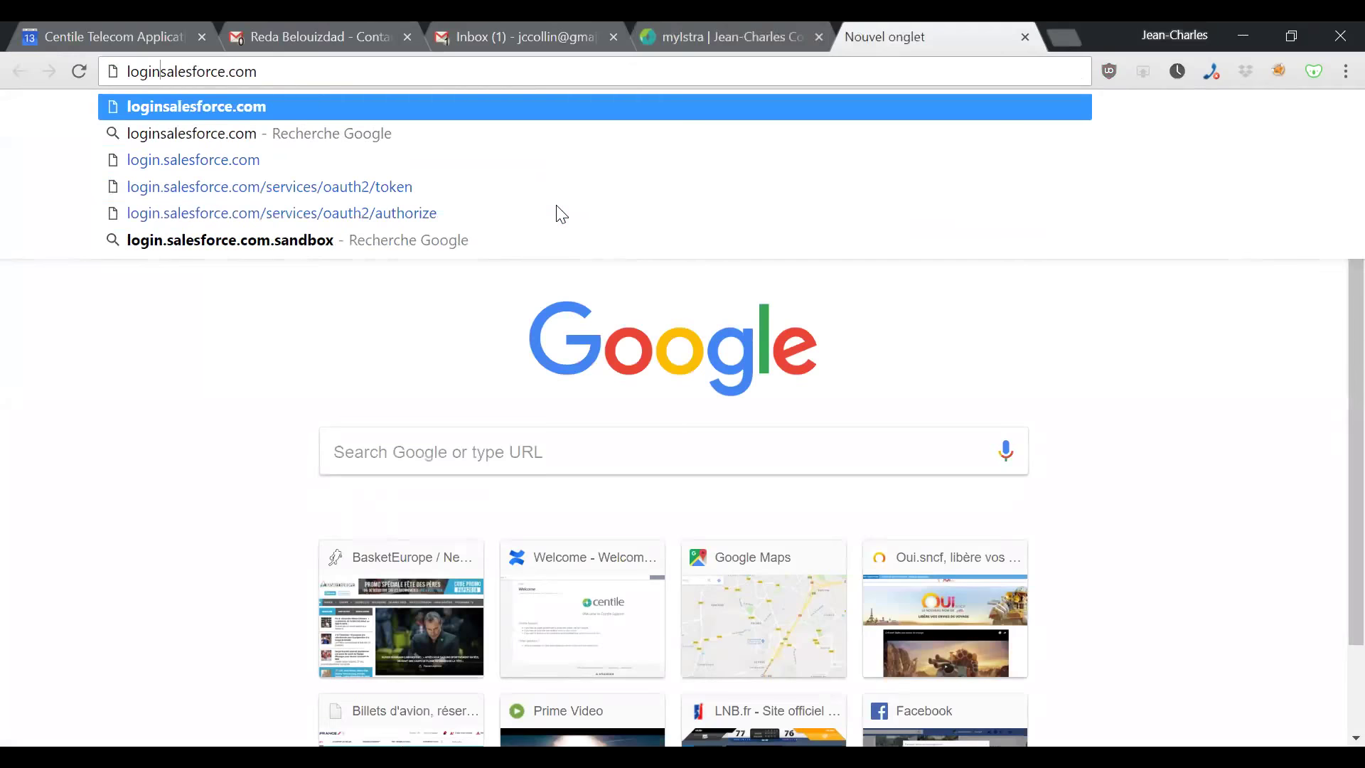
text(.)
key(Return)
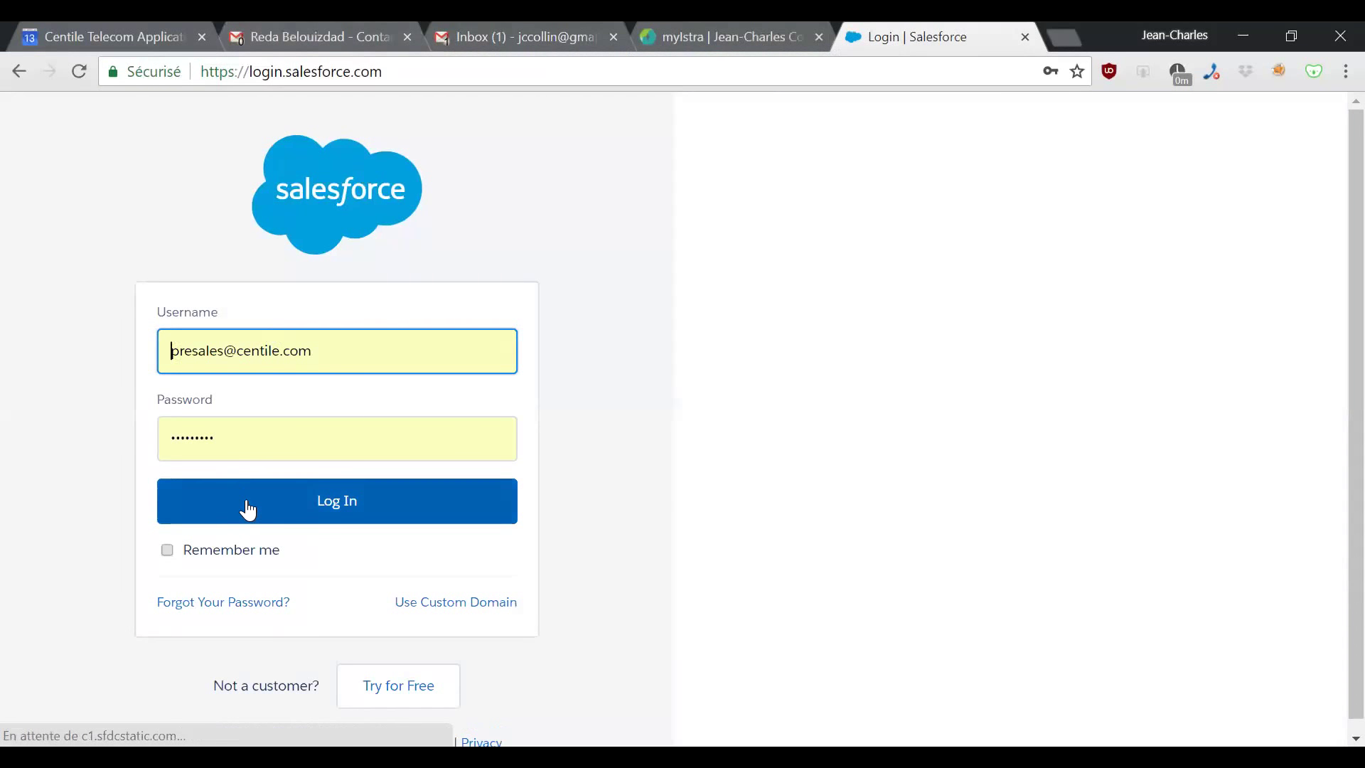
click(248, 509)
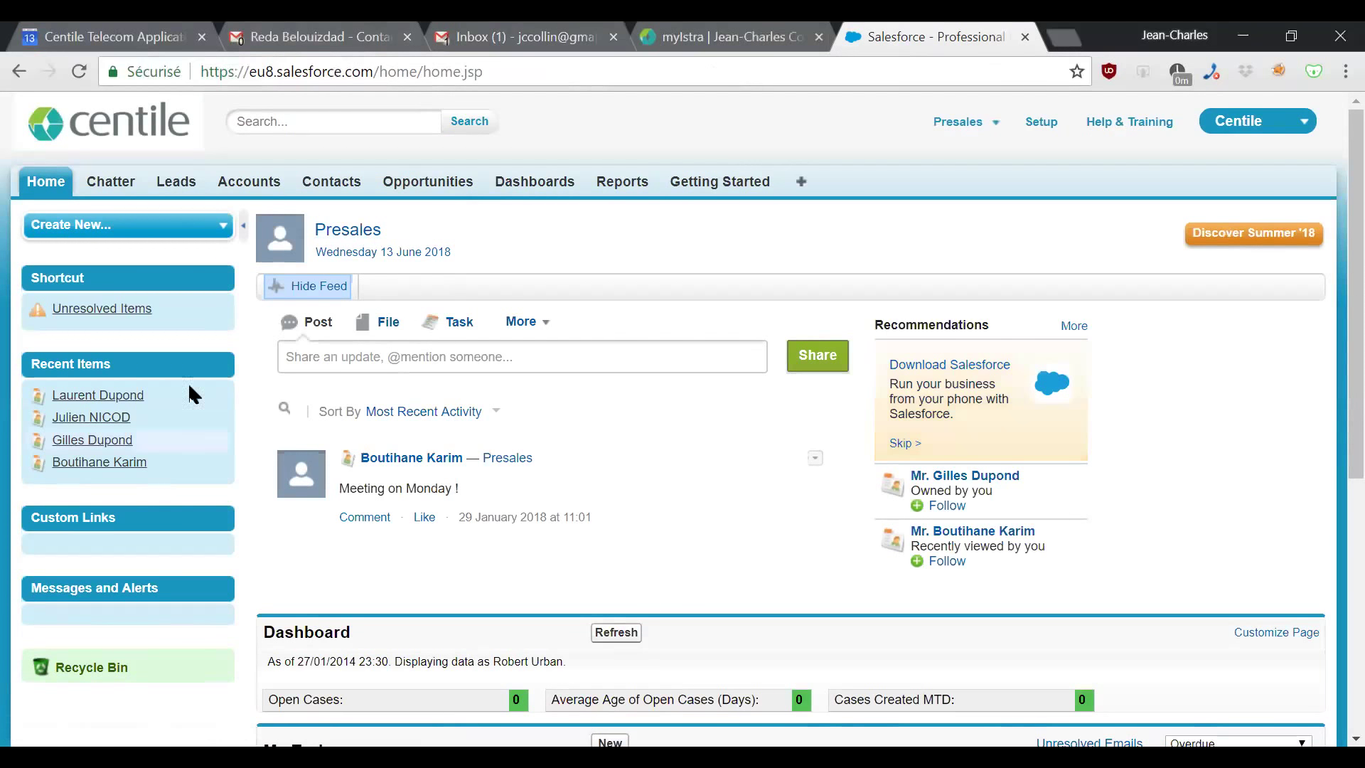
- In myIstra, review the UCC Connect CRM preferences, then return to the contacts list
click(754, 33)
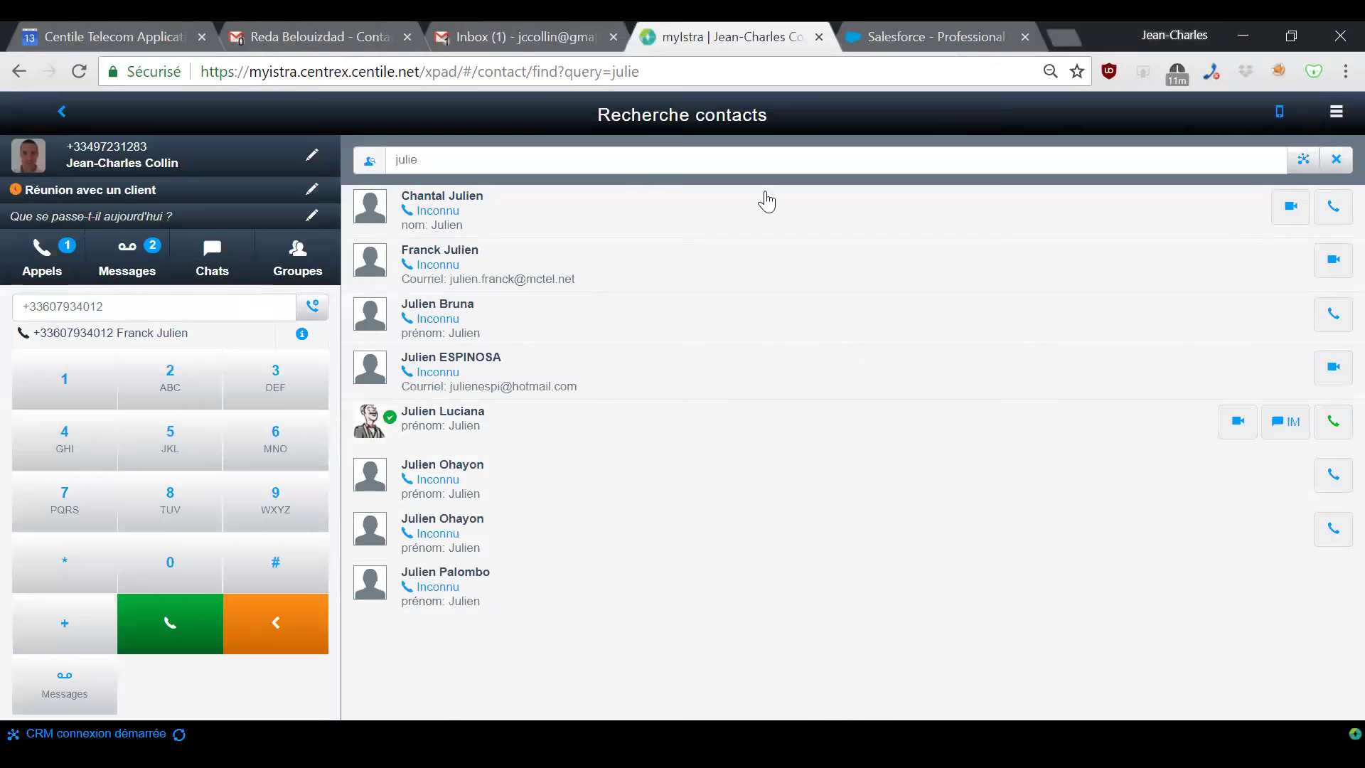
click(1336, 111)
click(1146, 348)
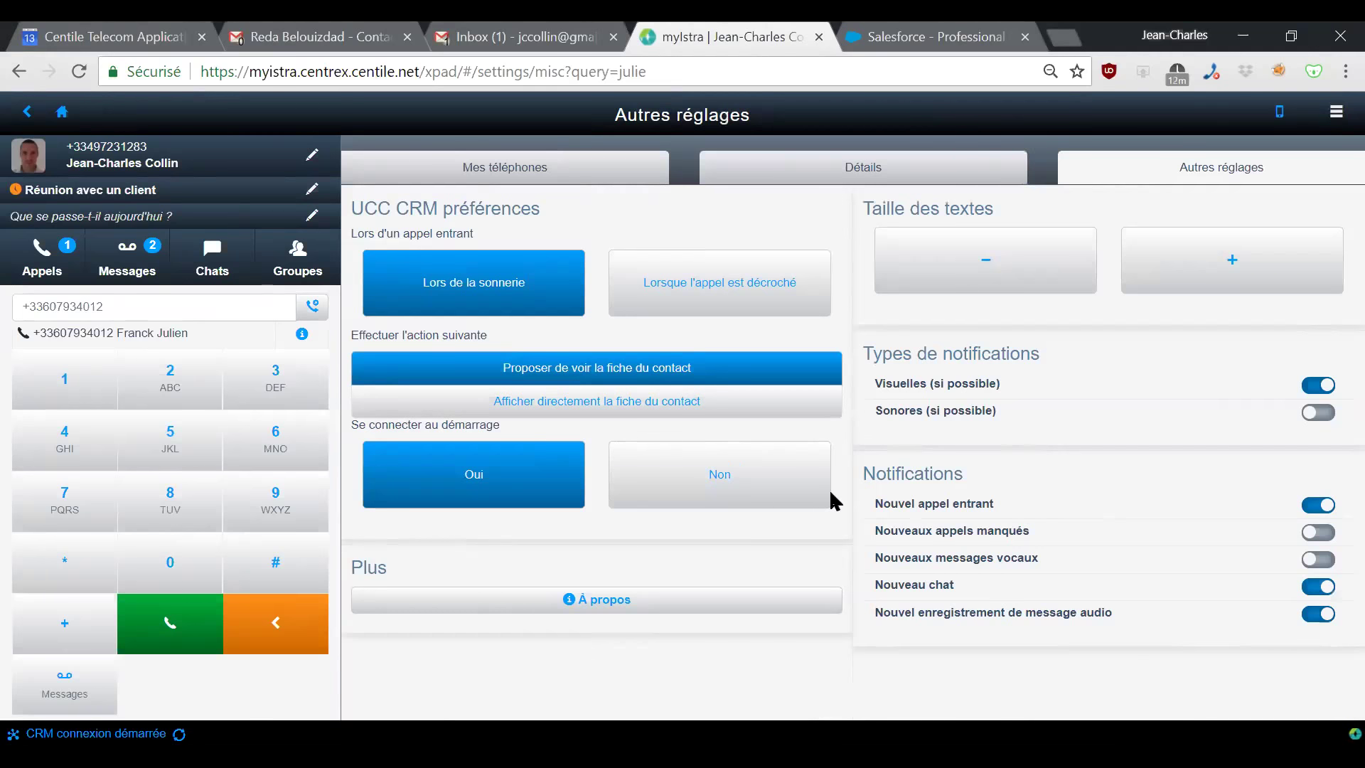
click(63, 113)
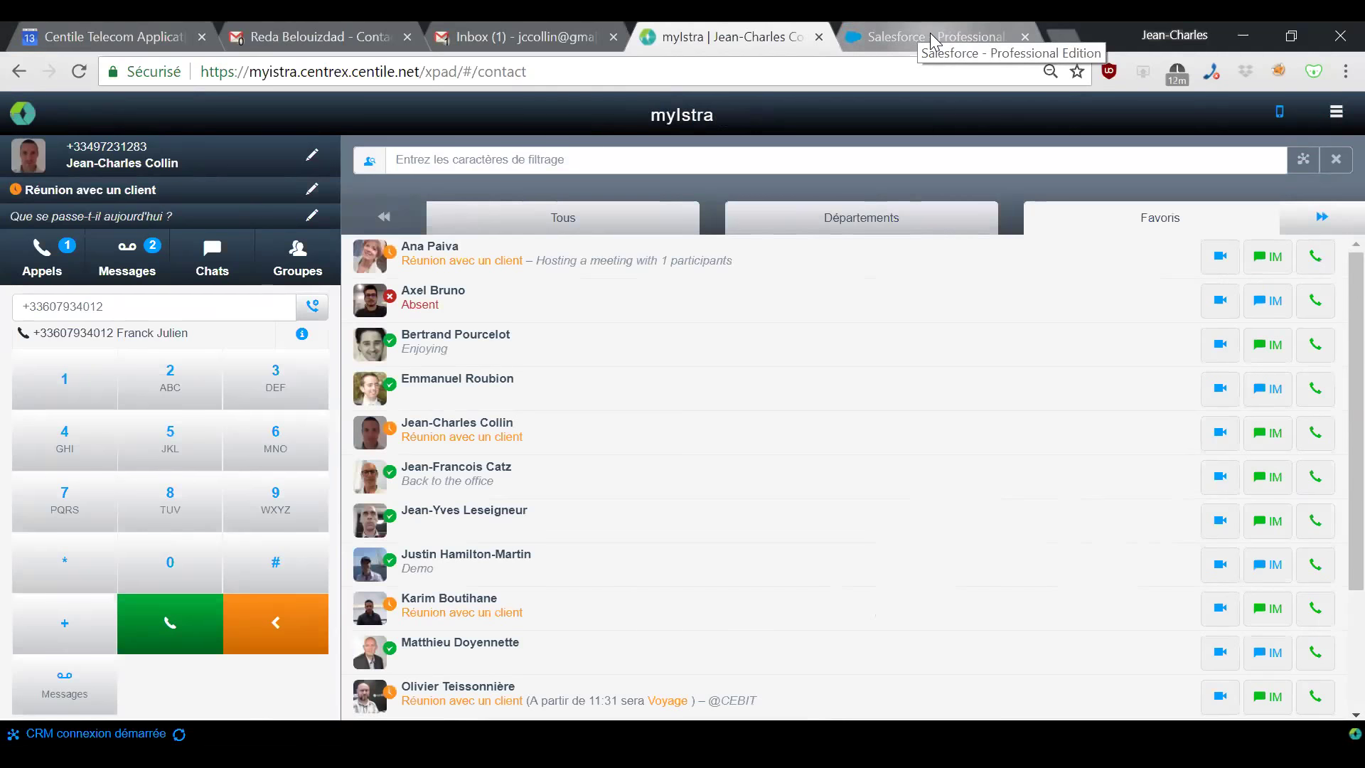
- Clear the dialled number from myIstra's number field
click(263, 310)
triple_click(263, 310)
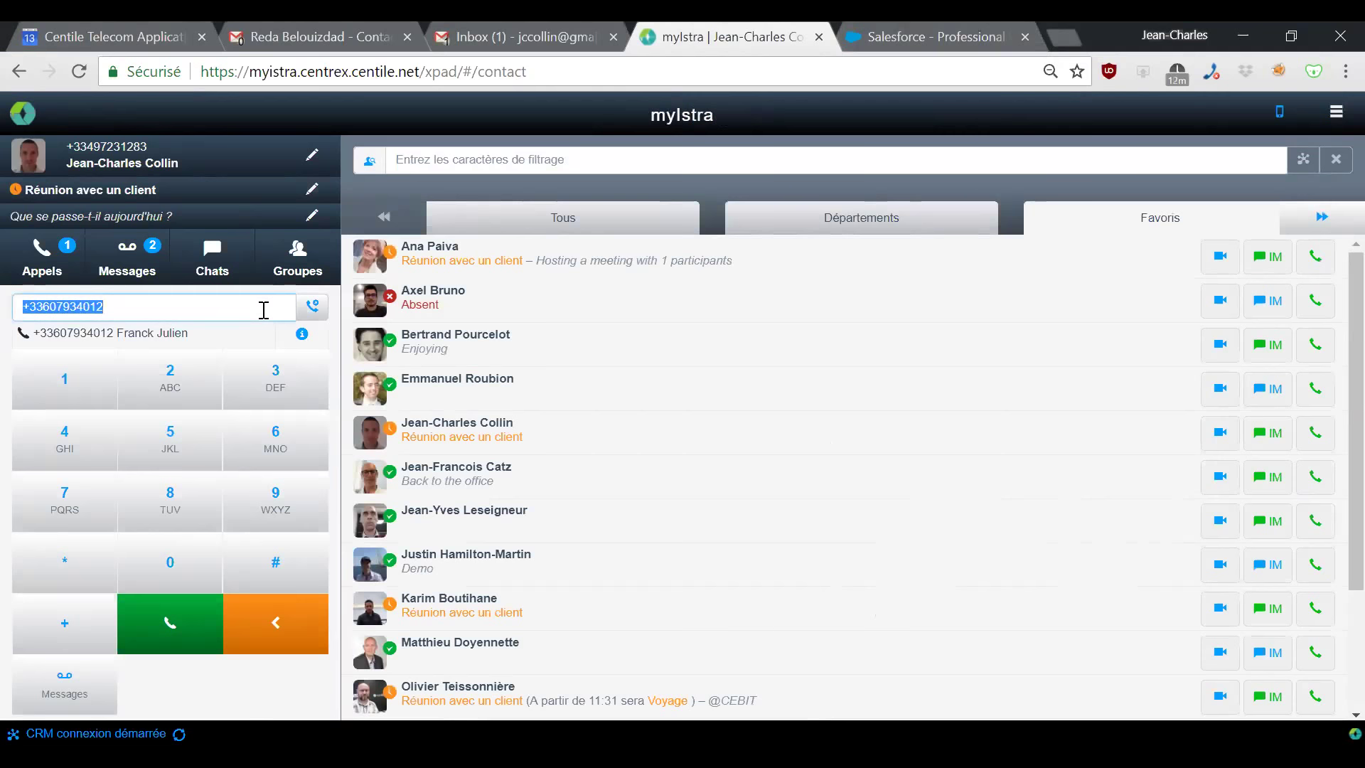
key(BackSpace)
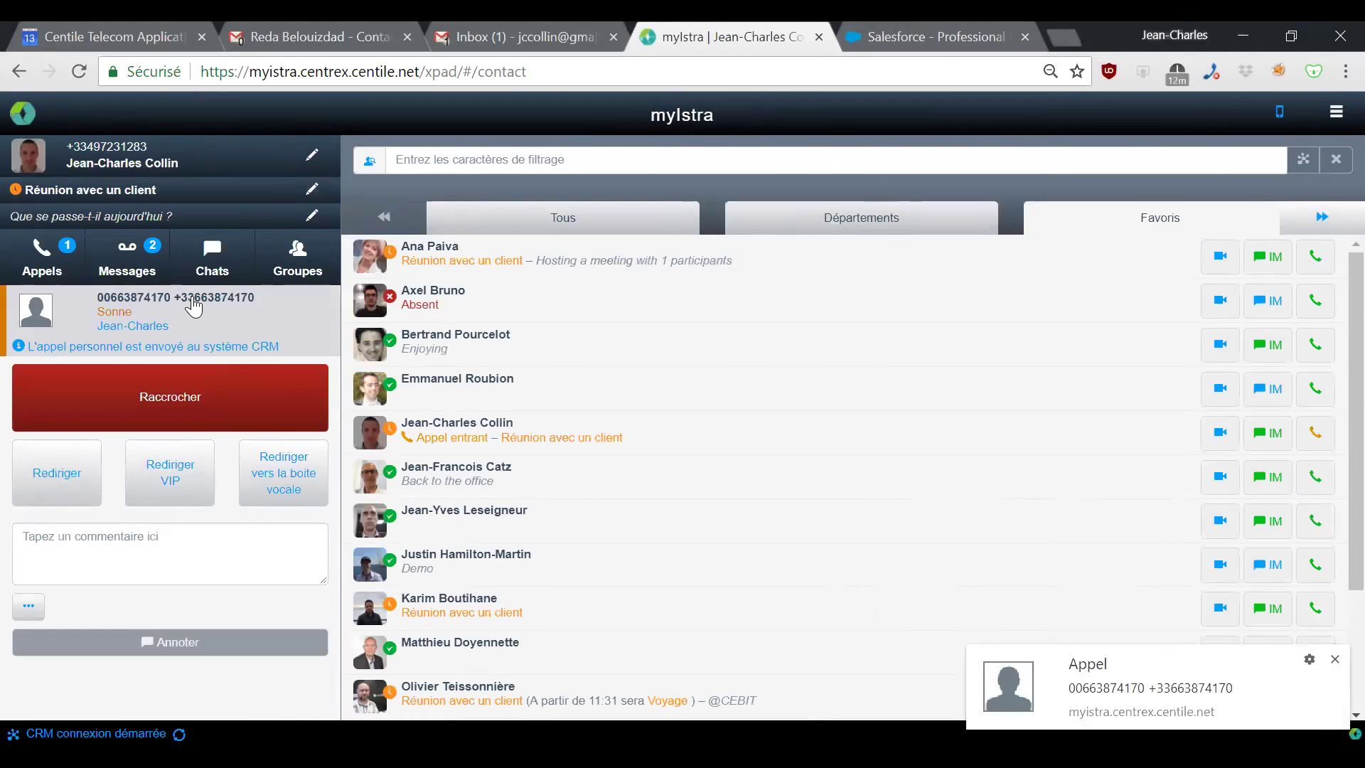
- Switch to the Salesforce tab while the call rings
click(899, 36)
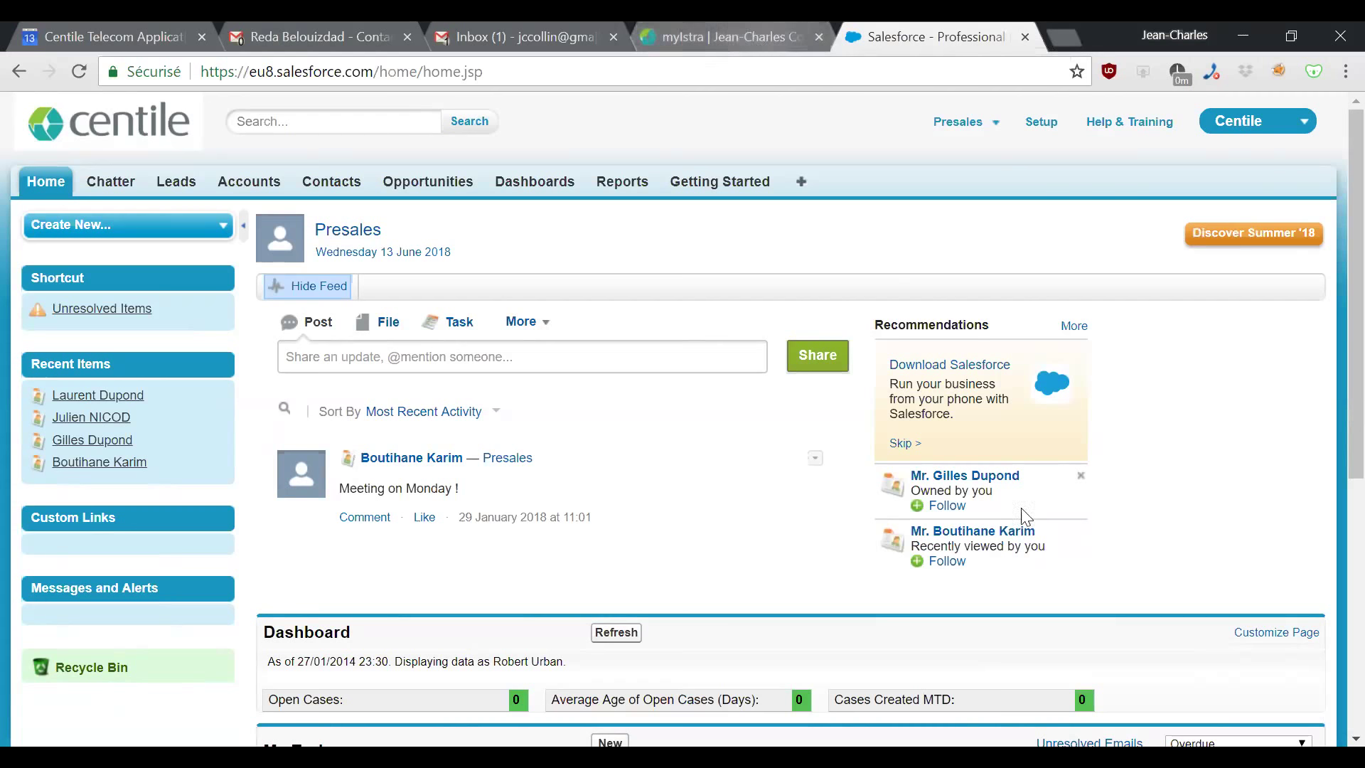
- Open the recently viewed Centile contact and inspect its phone number without changing it
click(1005, 543)
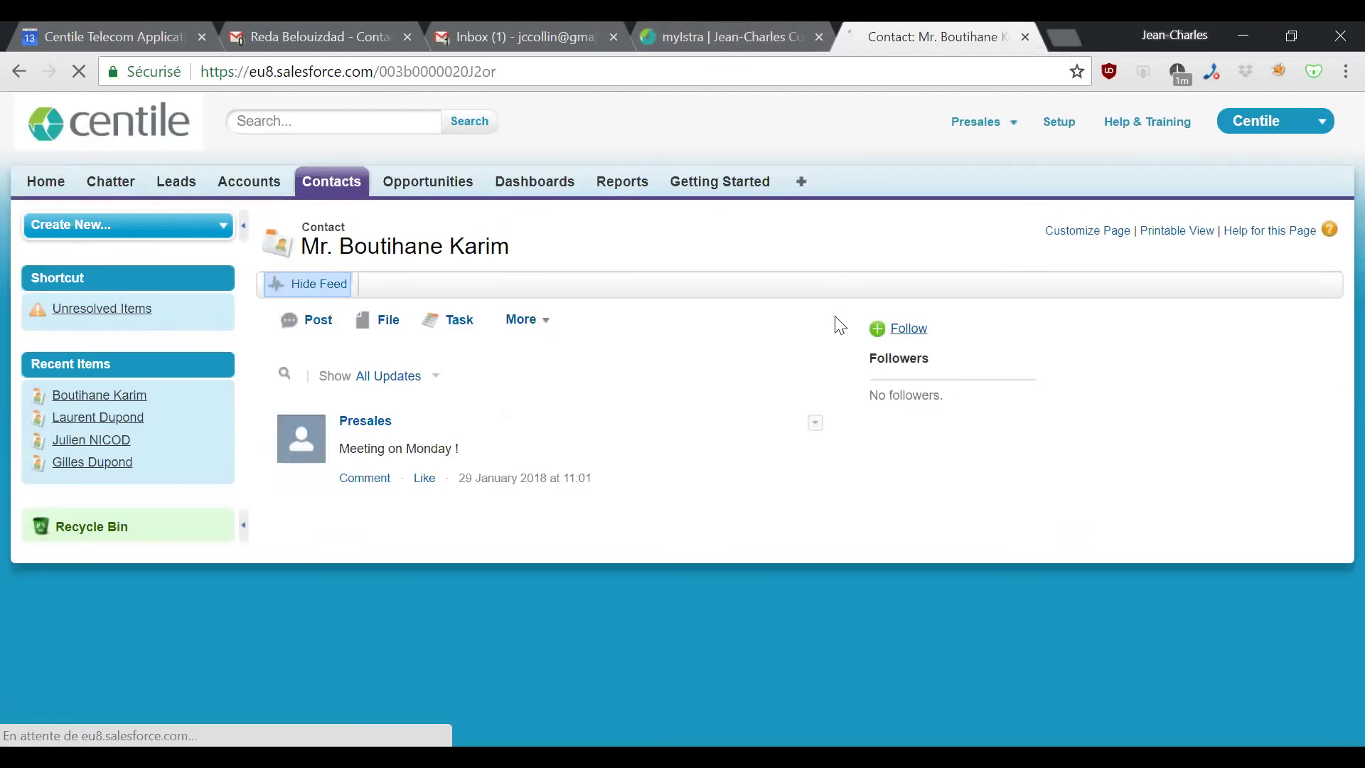
scroll(792, 480, down, 5)
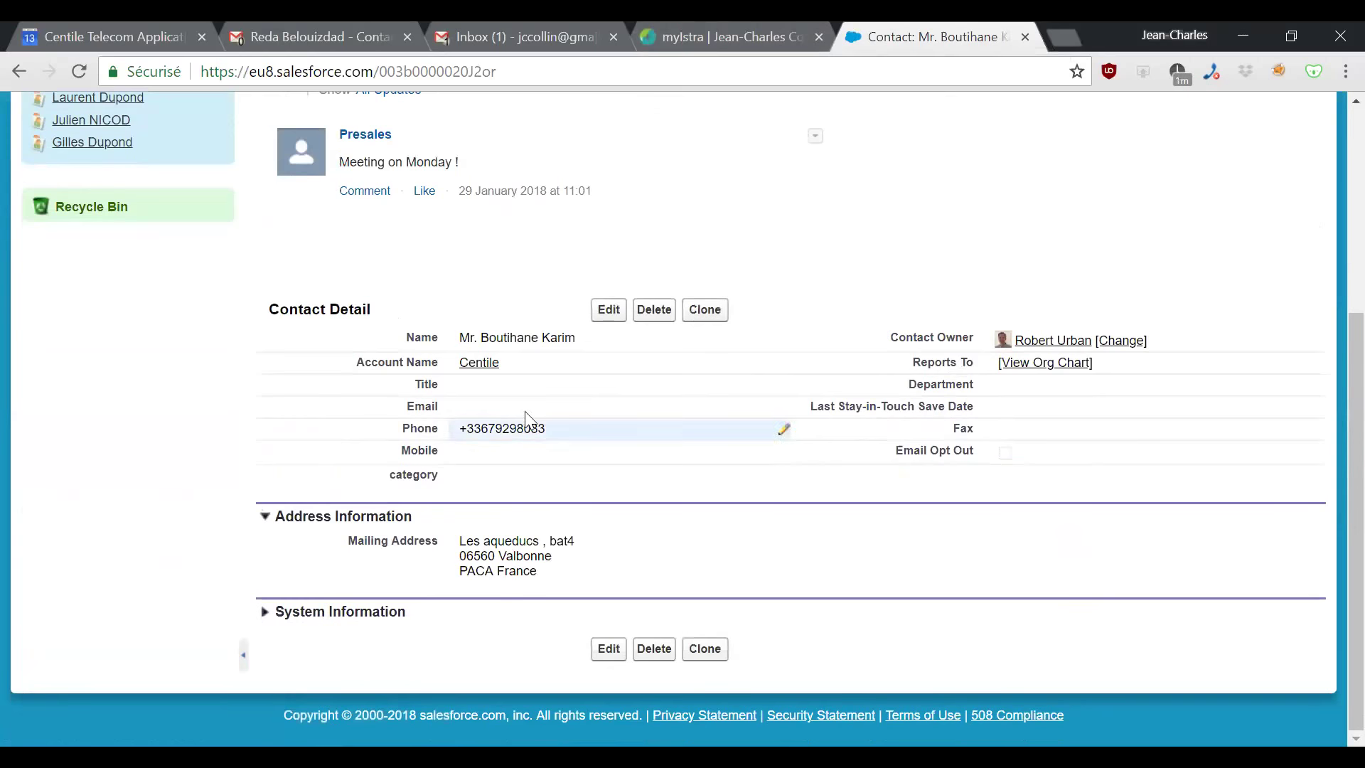
double_click(534, 428)
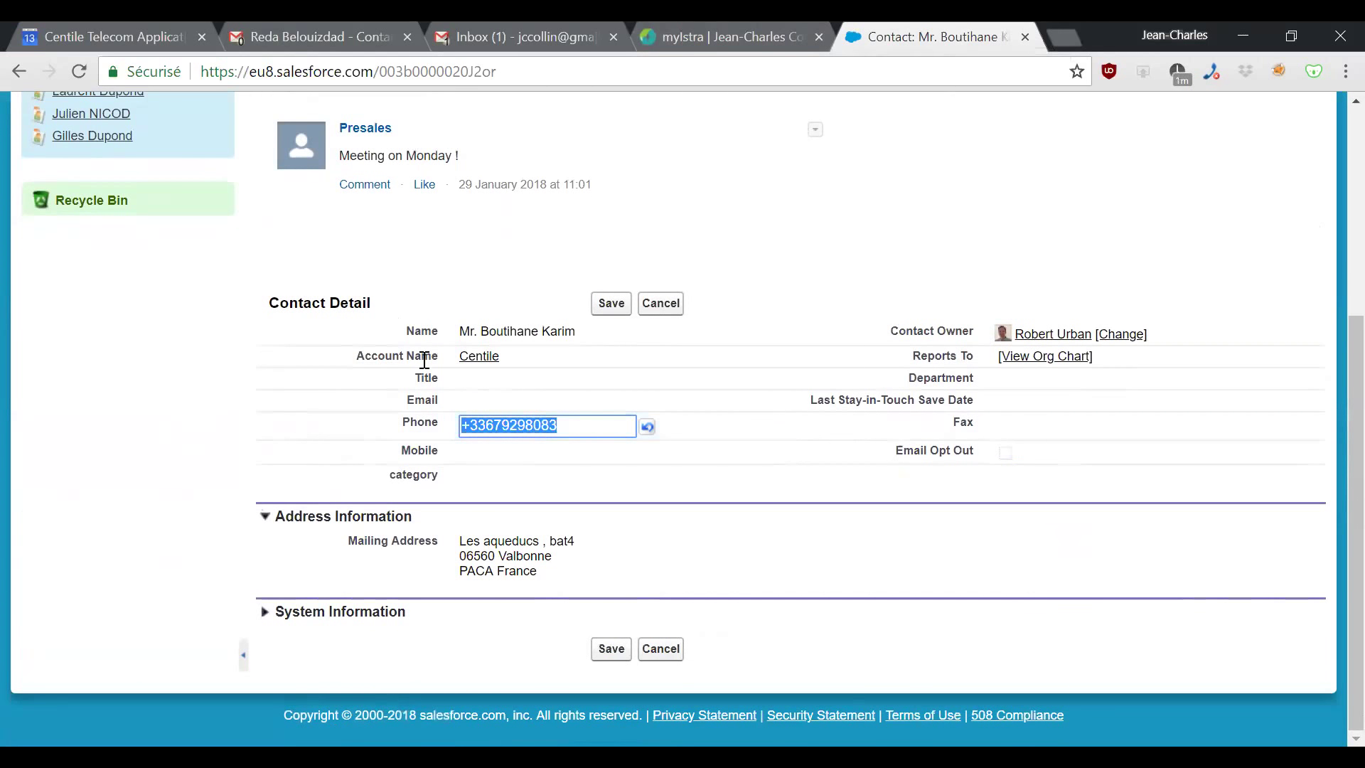
click(867, 189)
scroll(711, 195, up, 3)
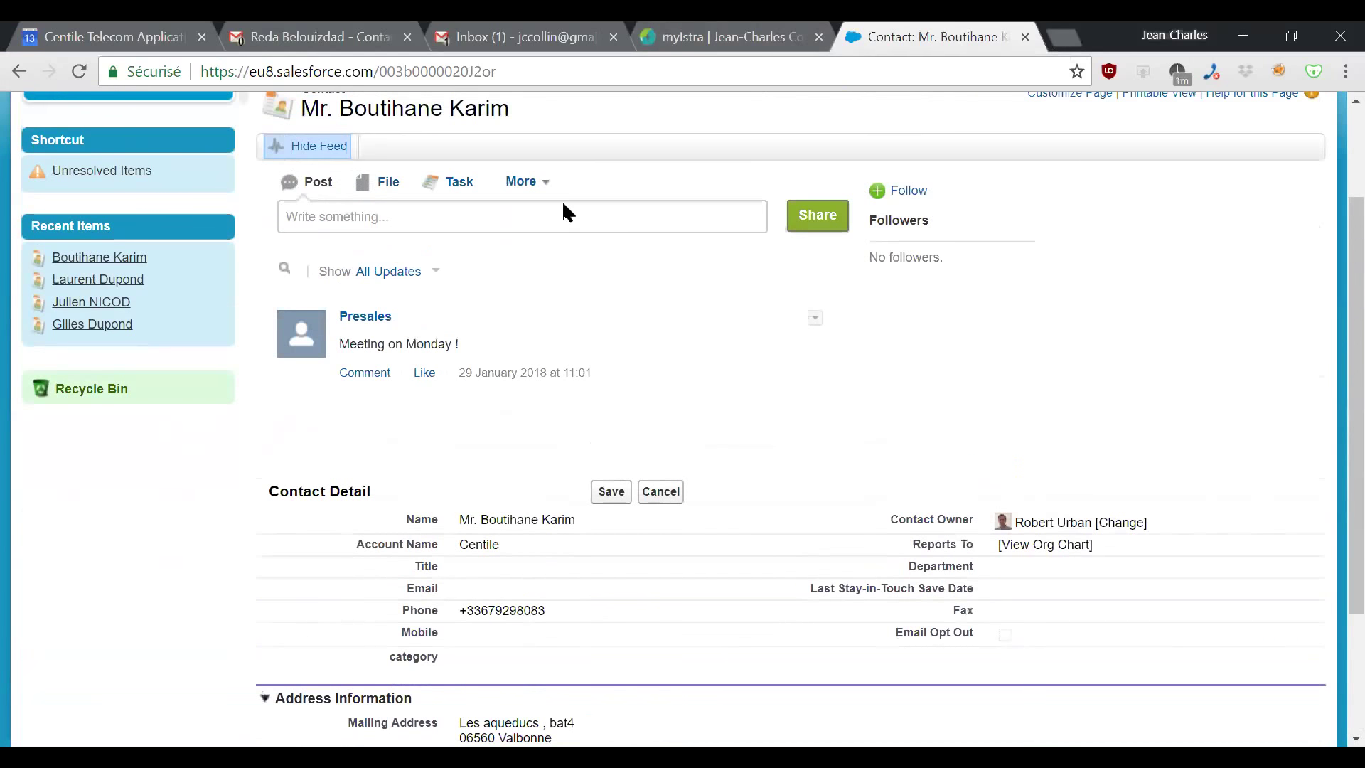
scroll(355, 228, up, 2)
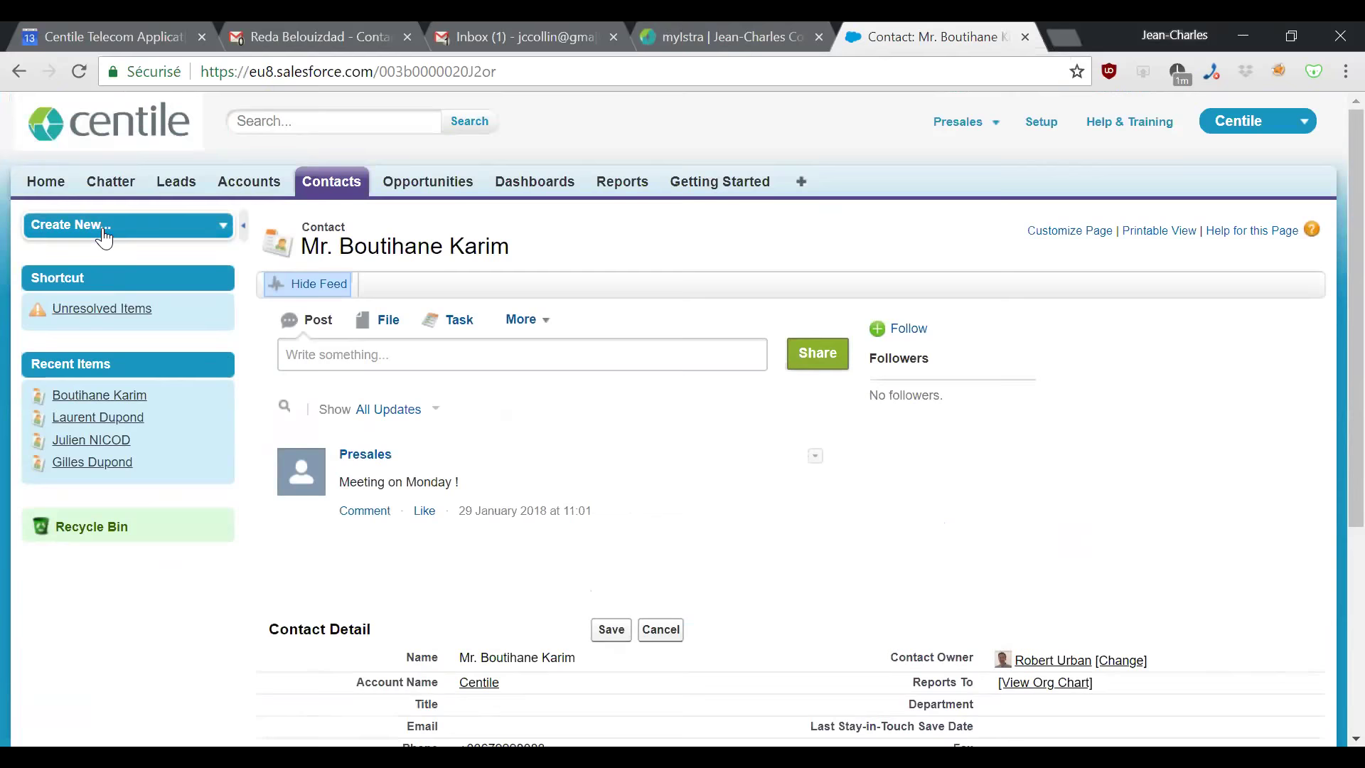
- Start a new Salesforce contact and enter the caller's first name and last initial
click(101, 226)
click(84, 348)
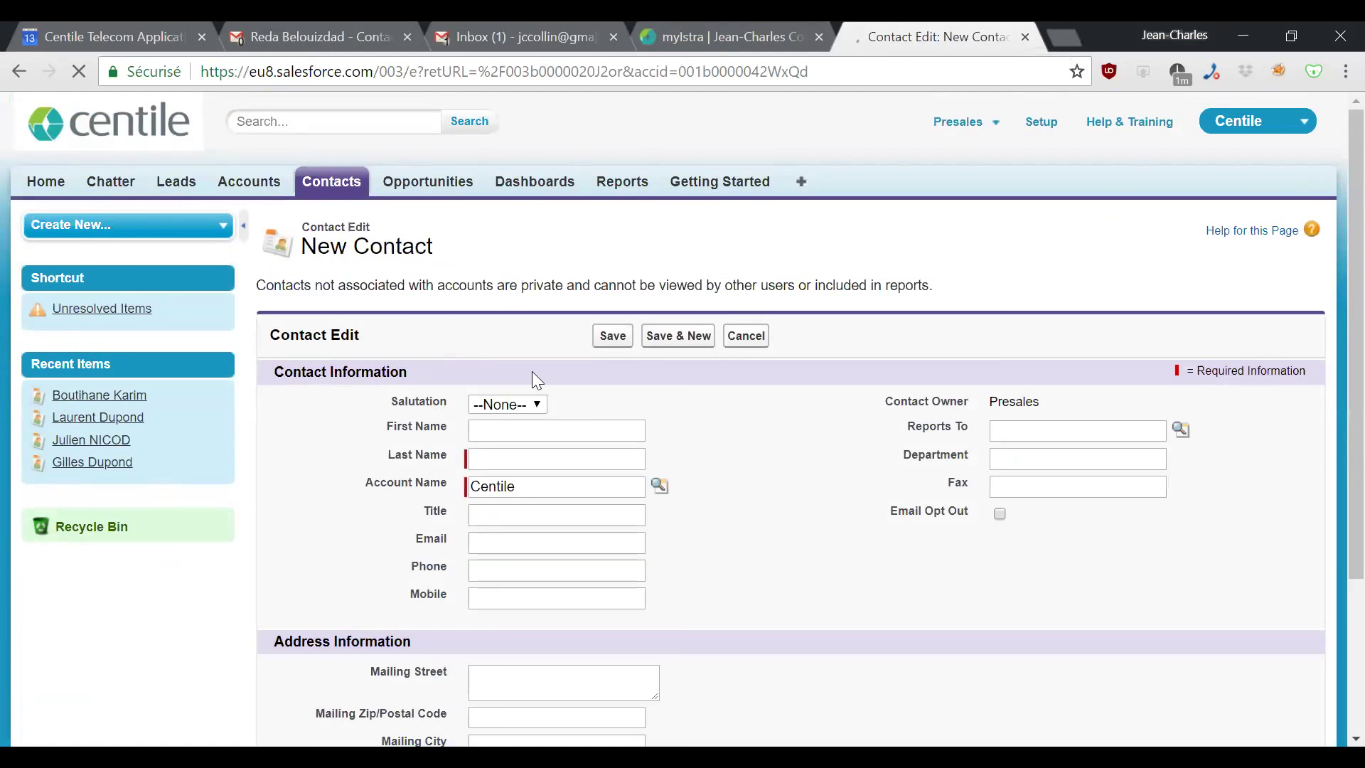
click(506, 431)
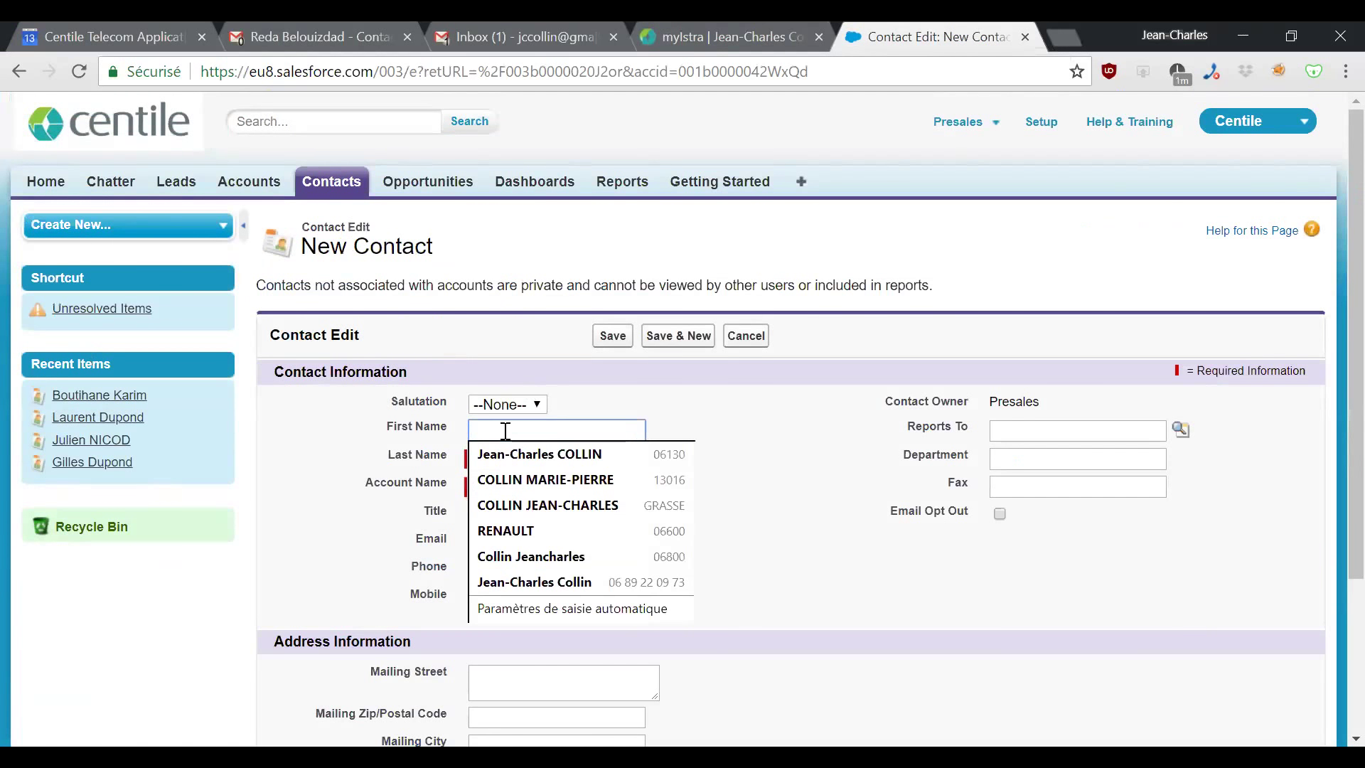
text(Reda)
click(505, 456)
text(B.)
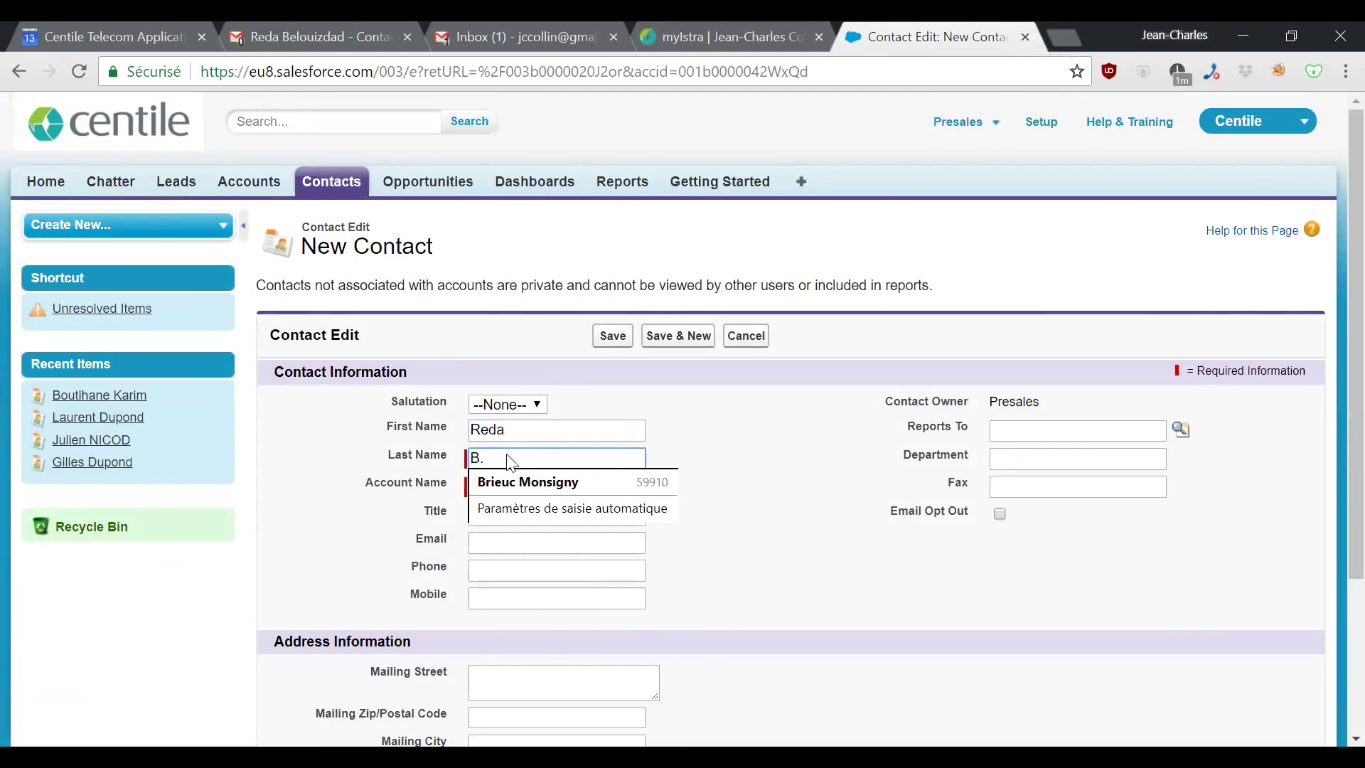
- Enter the caller's international phone number and save the contact under account Centile
click(531, 566)
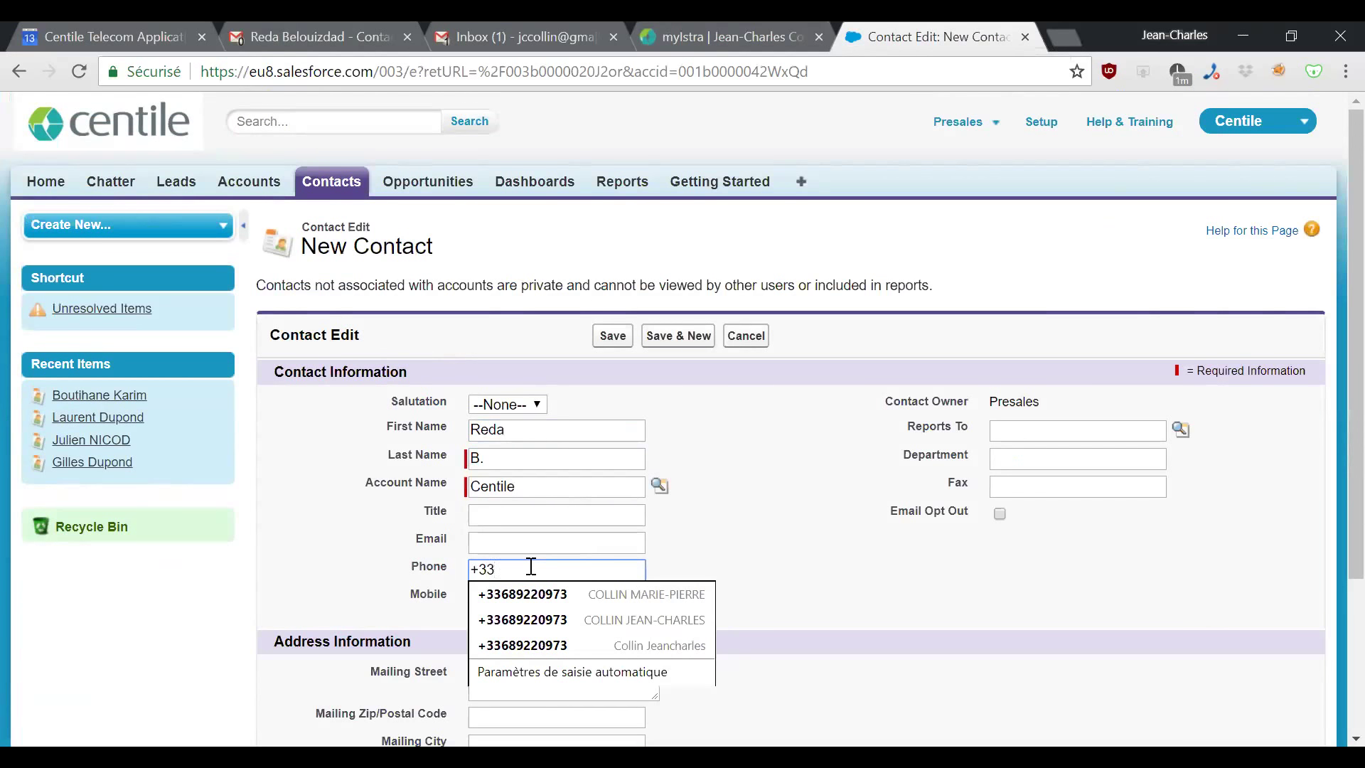
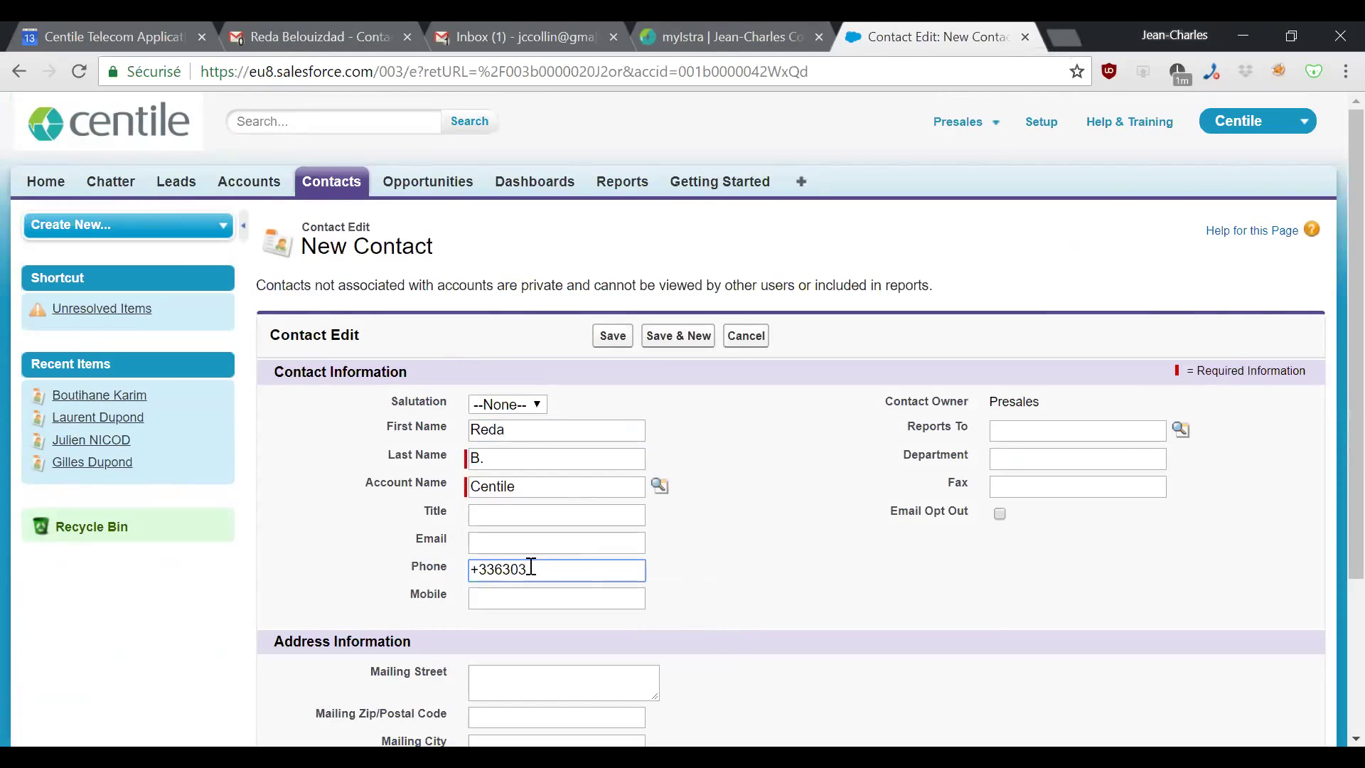
click(619, 338)
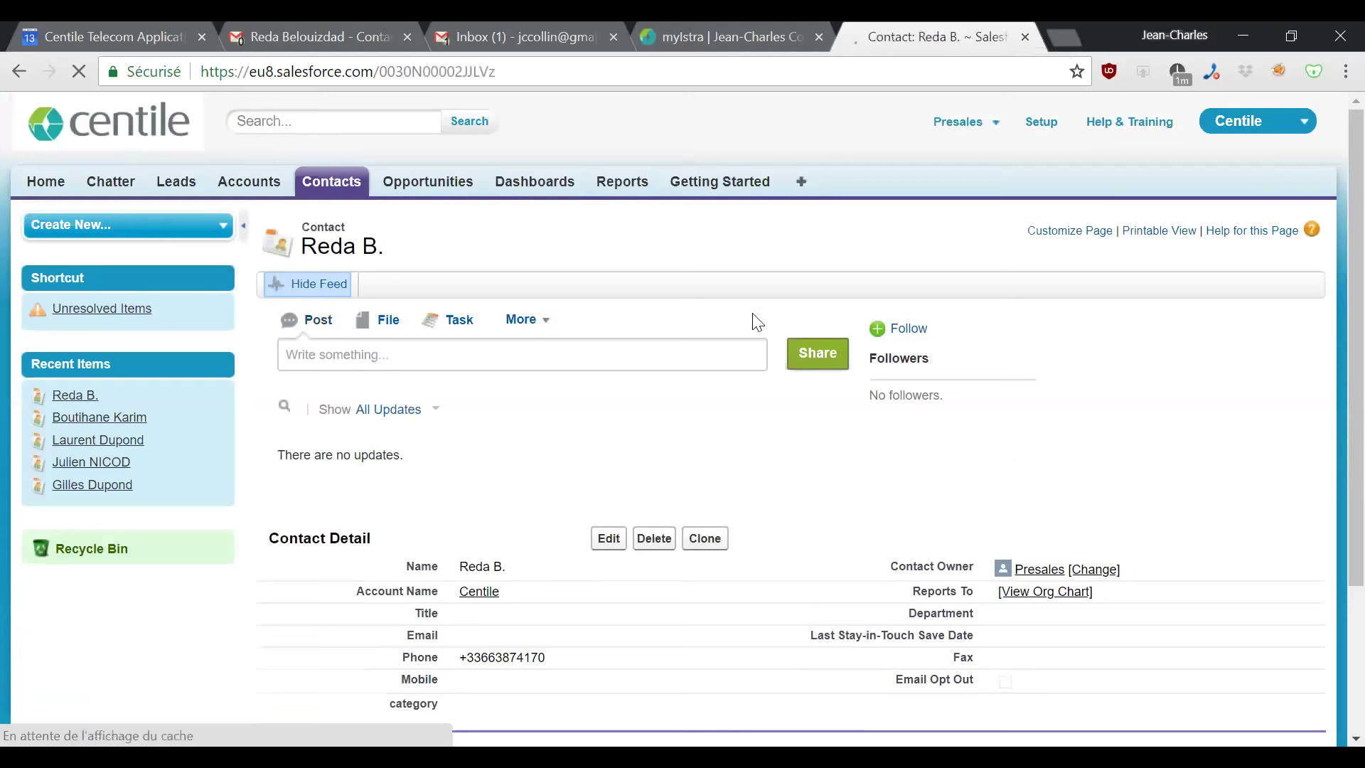
- Let the test call ring out in myIstra while checking the saved contact, then open the main menu
click(735, 37)
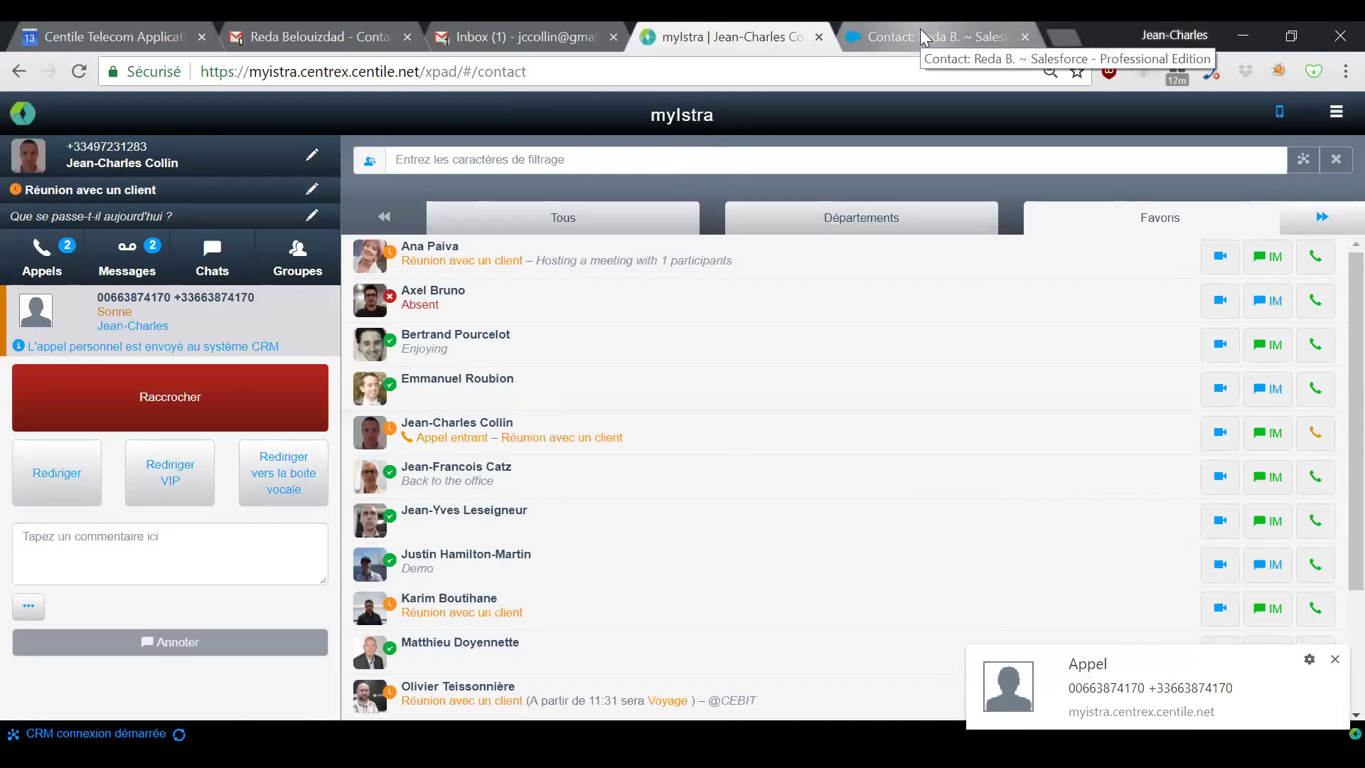
click(982, 35)
click(774, 37)
click(899, 37)
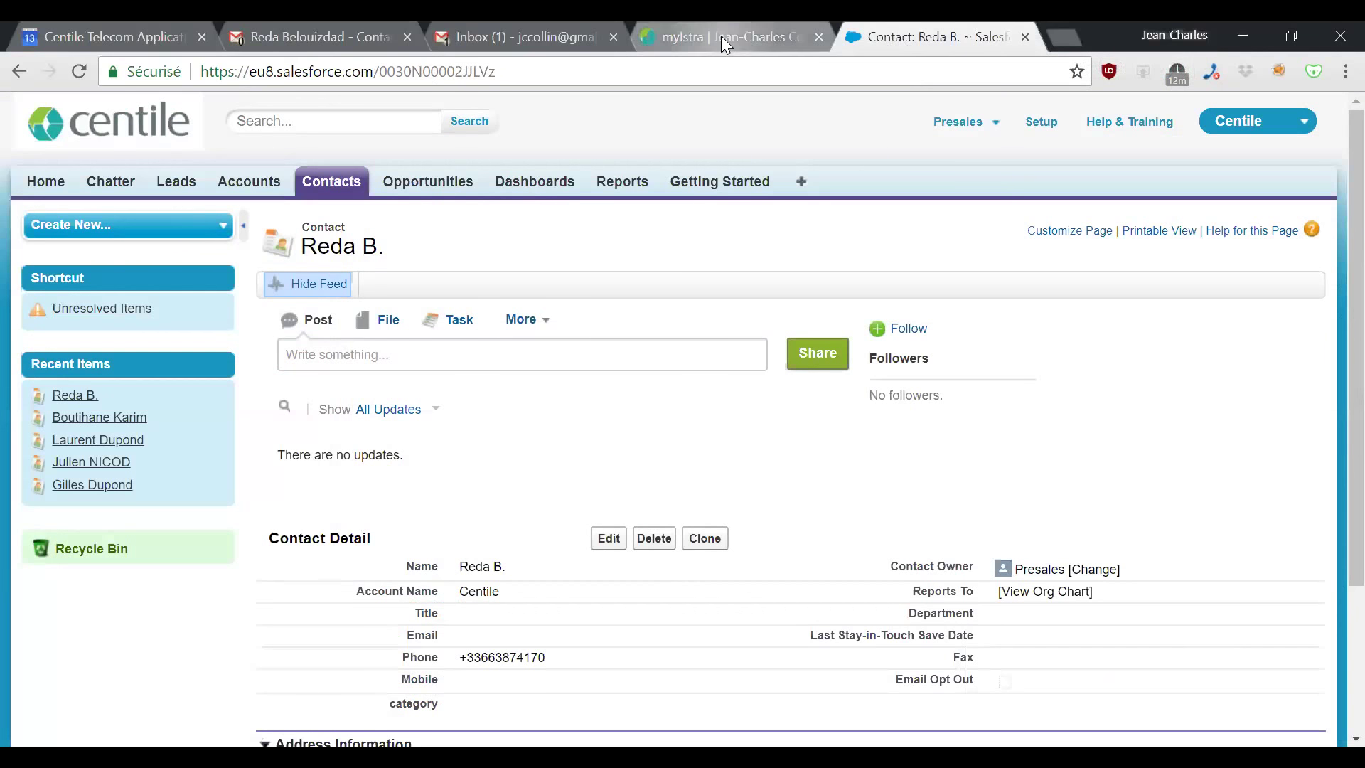
click(721, 35)
click(1336, 112)
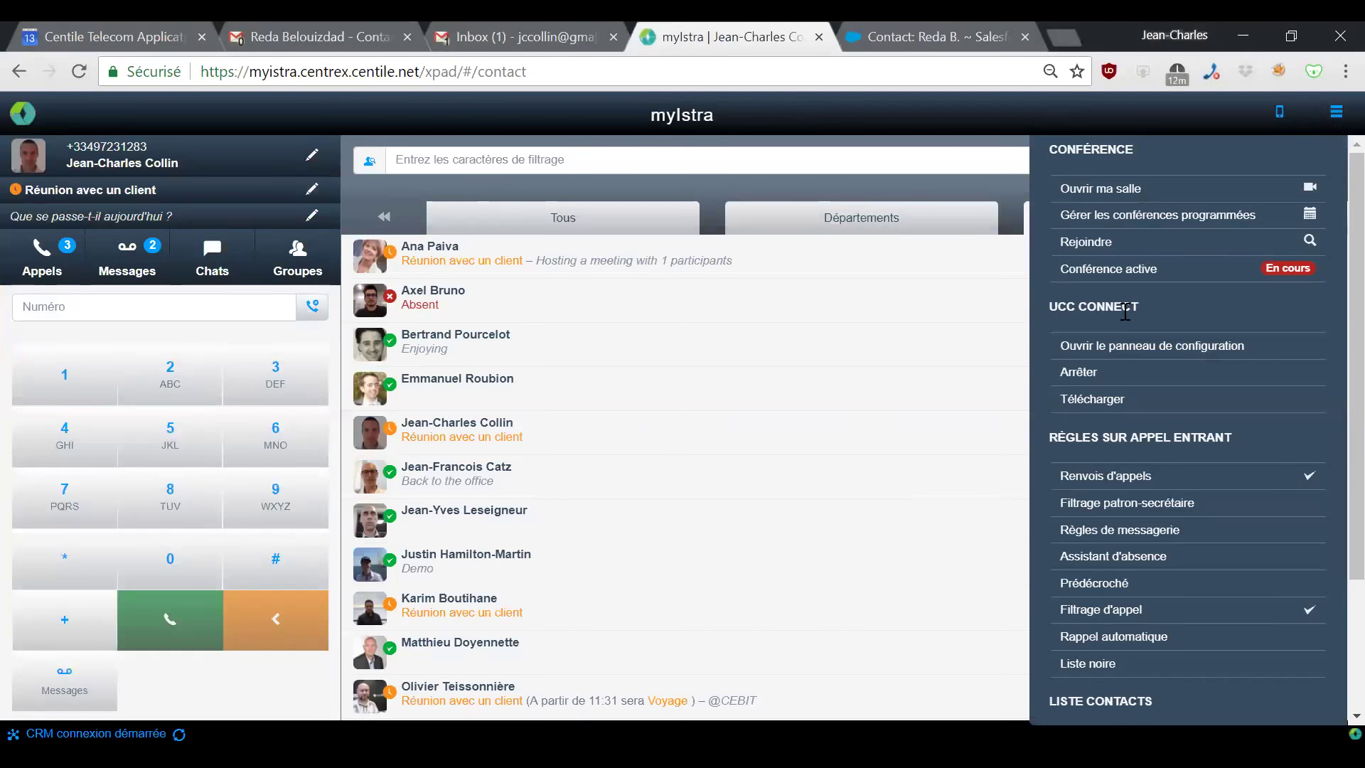
- Check the UCC CRM incoming-call preferences in UCC Connect settings, then go back to contacts
click(1115, 354)
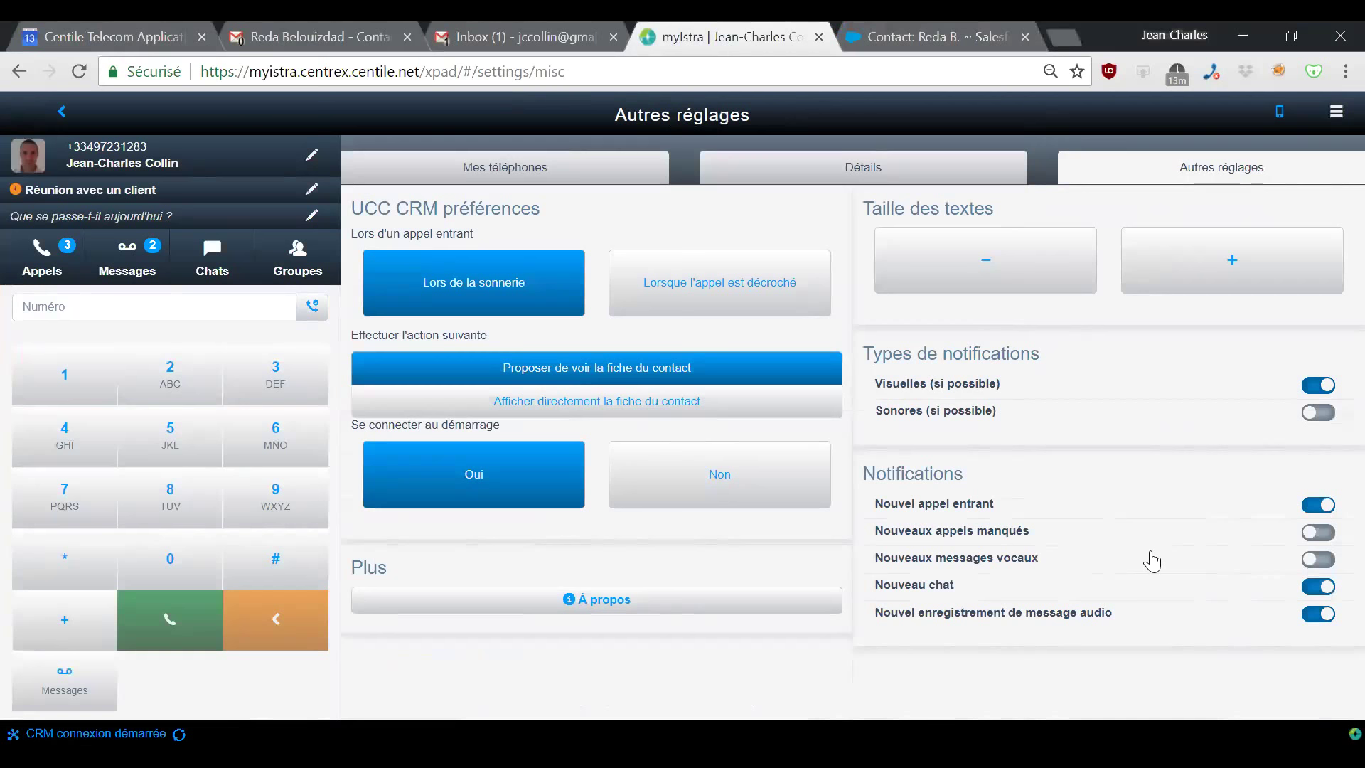
click(920, 32)
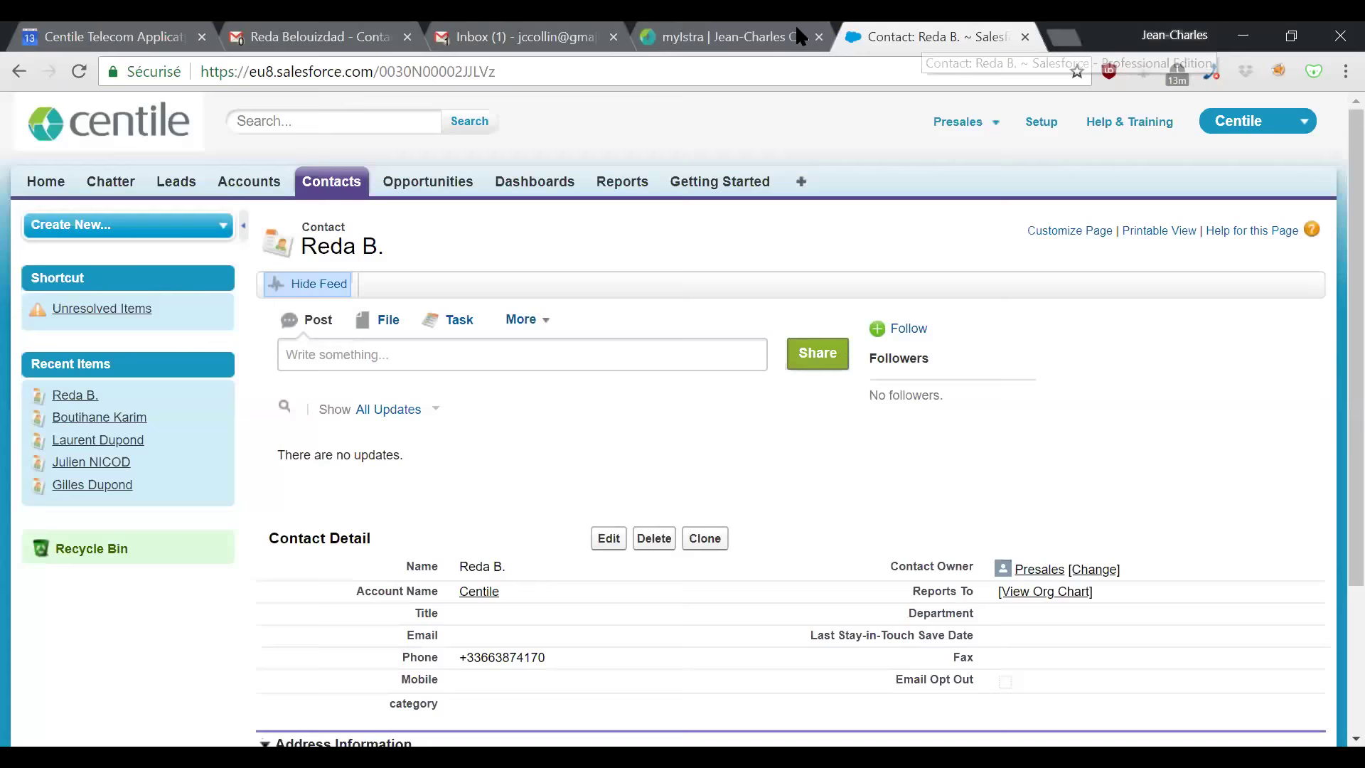
click(760, 32)
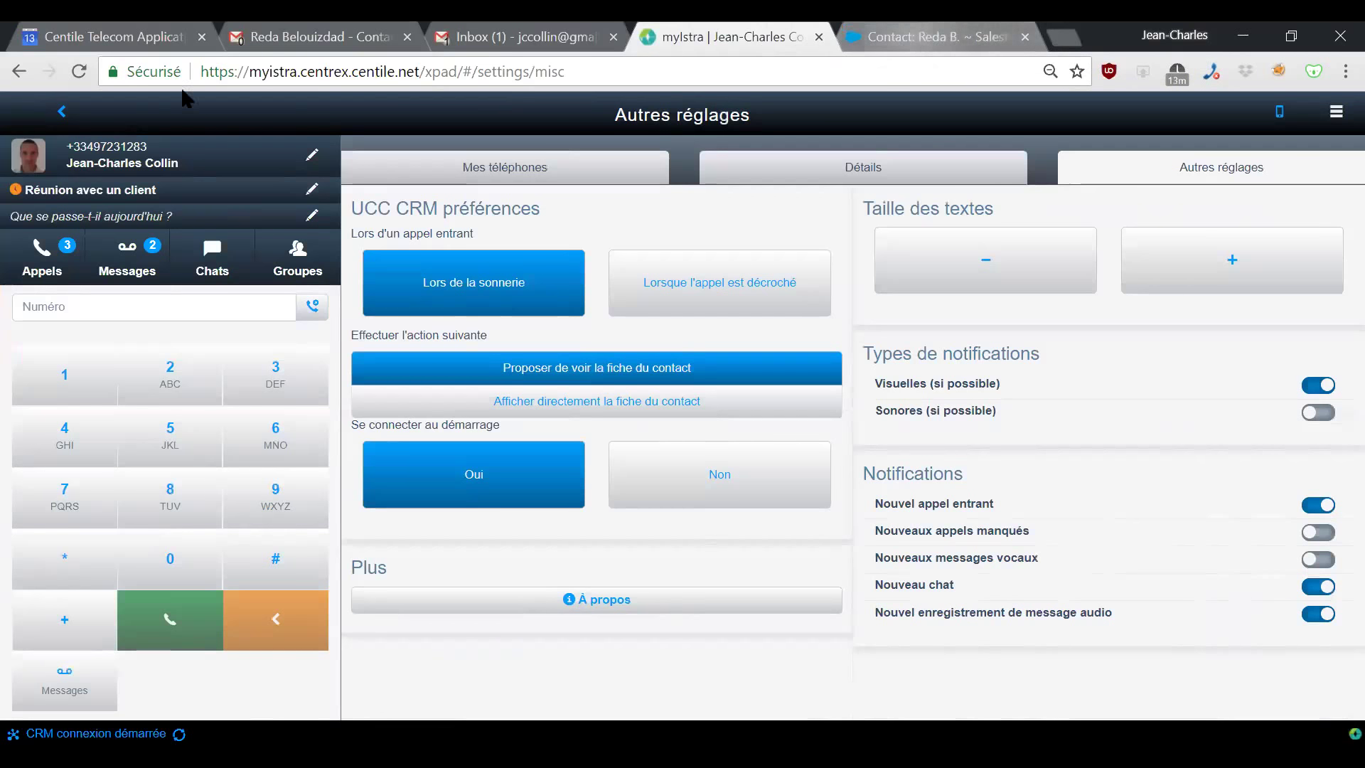
click(65, 114)
- Search the CRM contacts for the new contact's first name
click(487, 158)
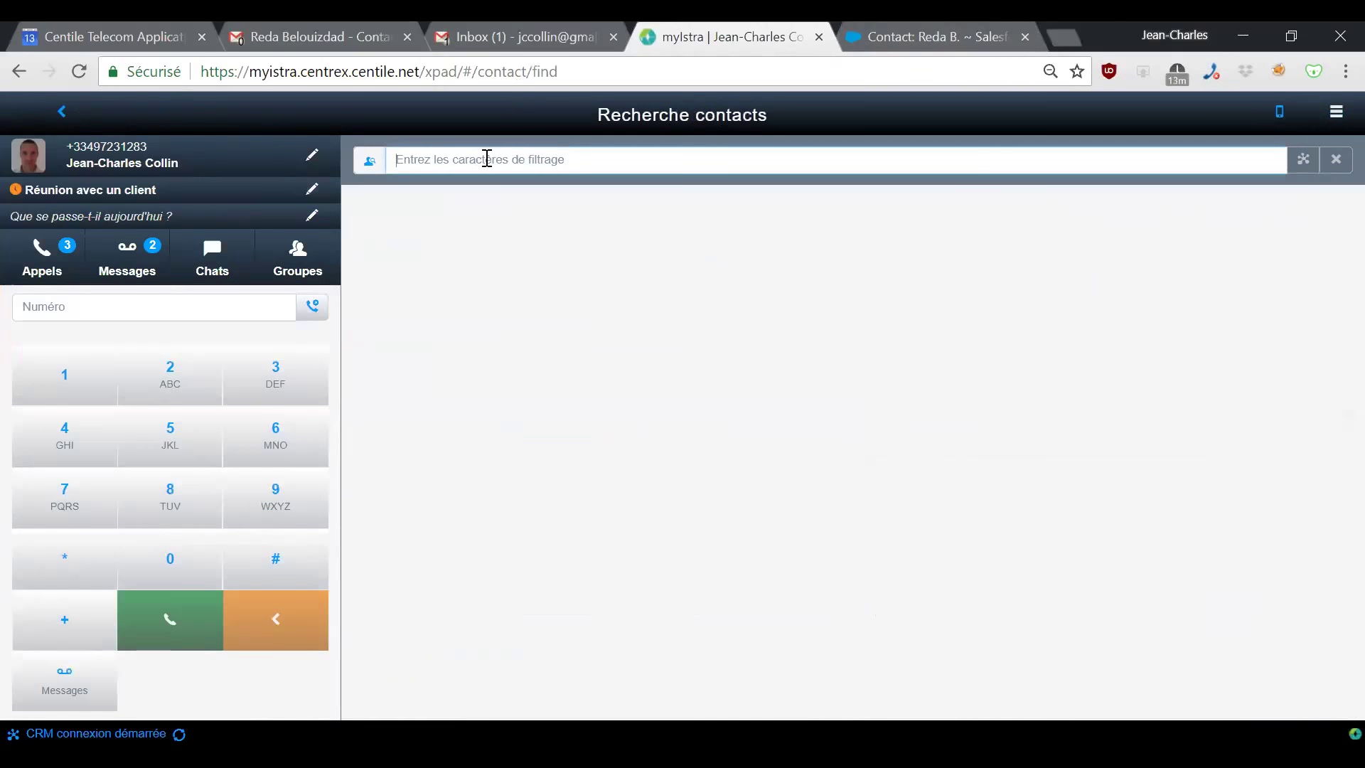
text(reda)
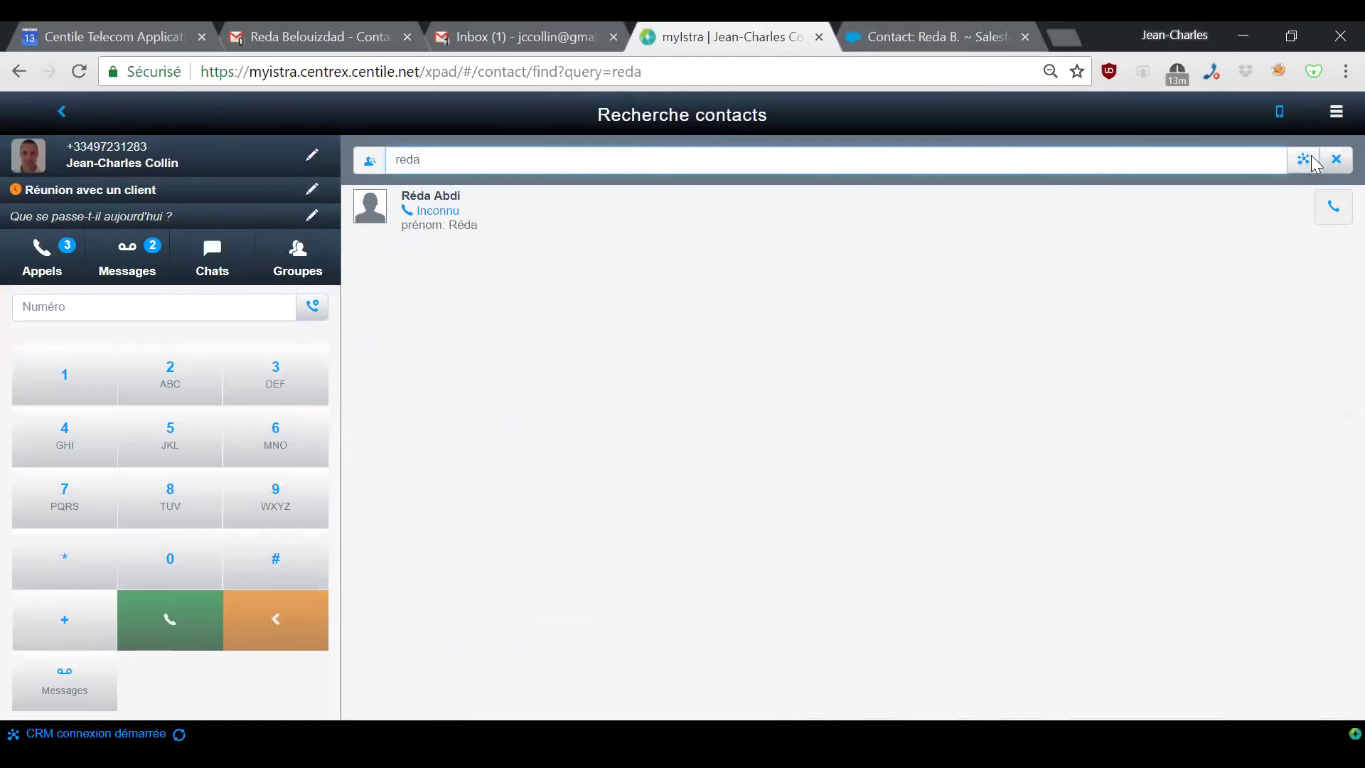
click(1305, 160)
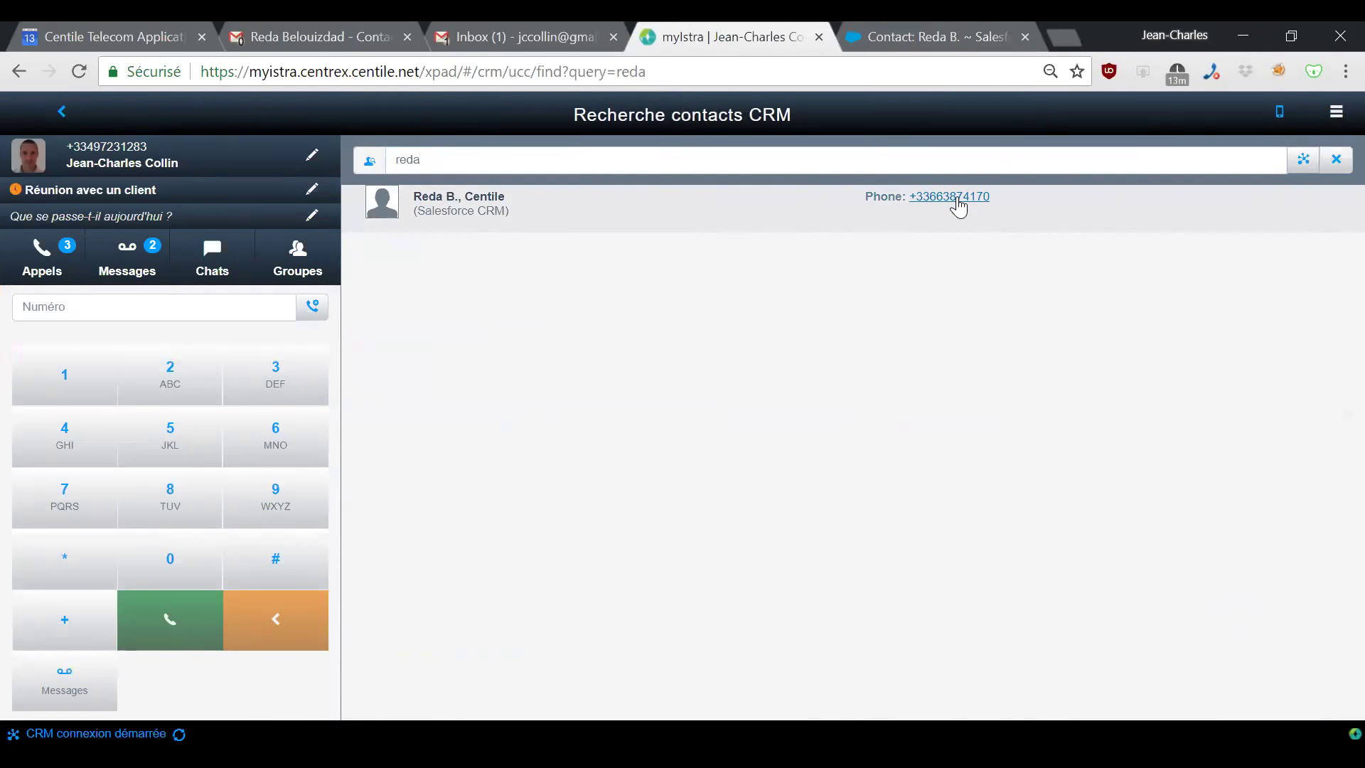
- Call the contact's number, accept opening their Salesforce record, and scroll through it
click(701, 226)
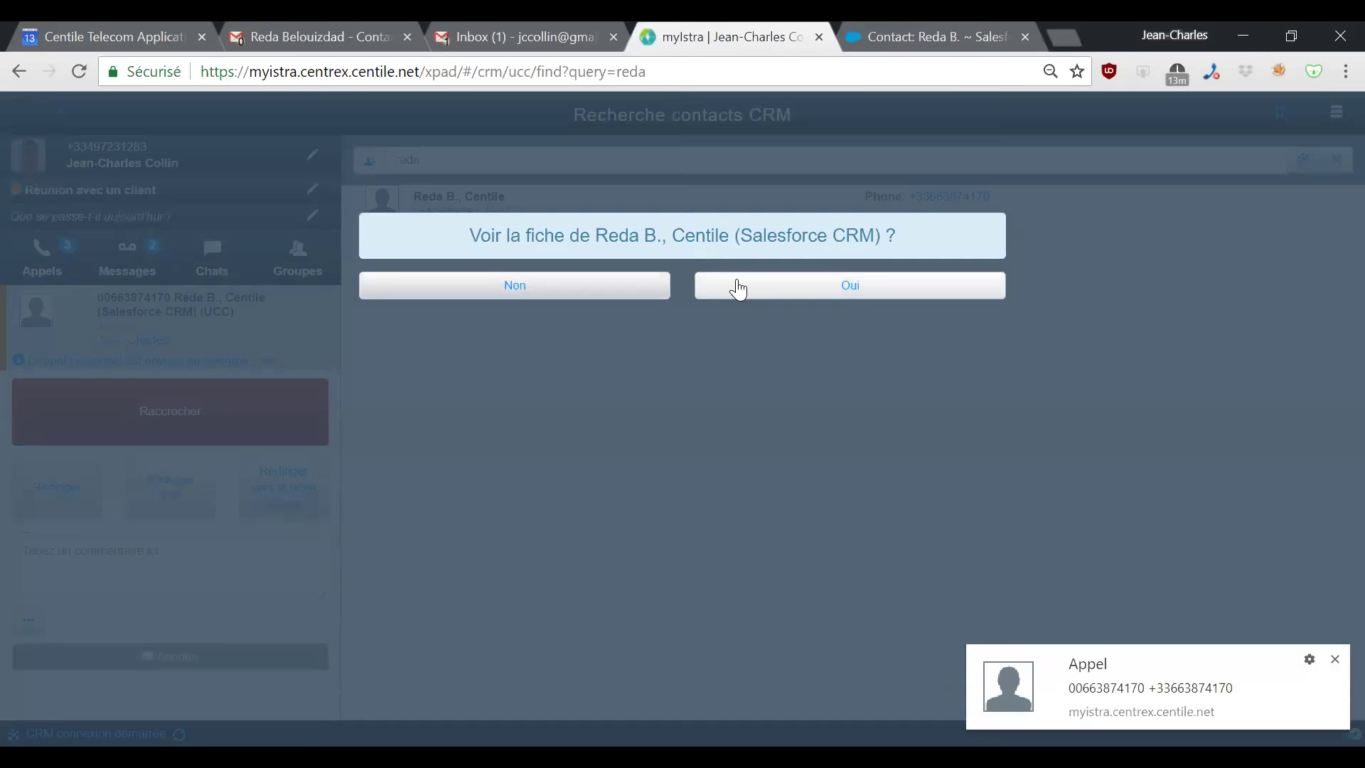
click(738, 288)
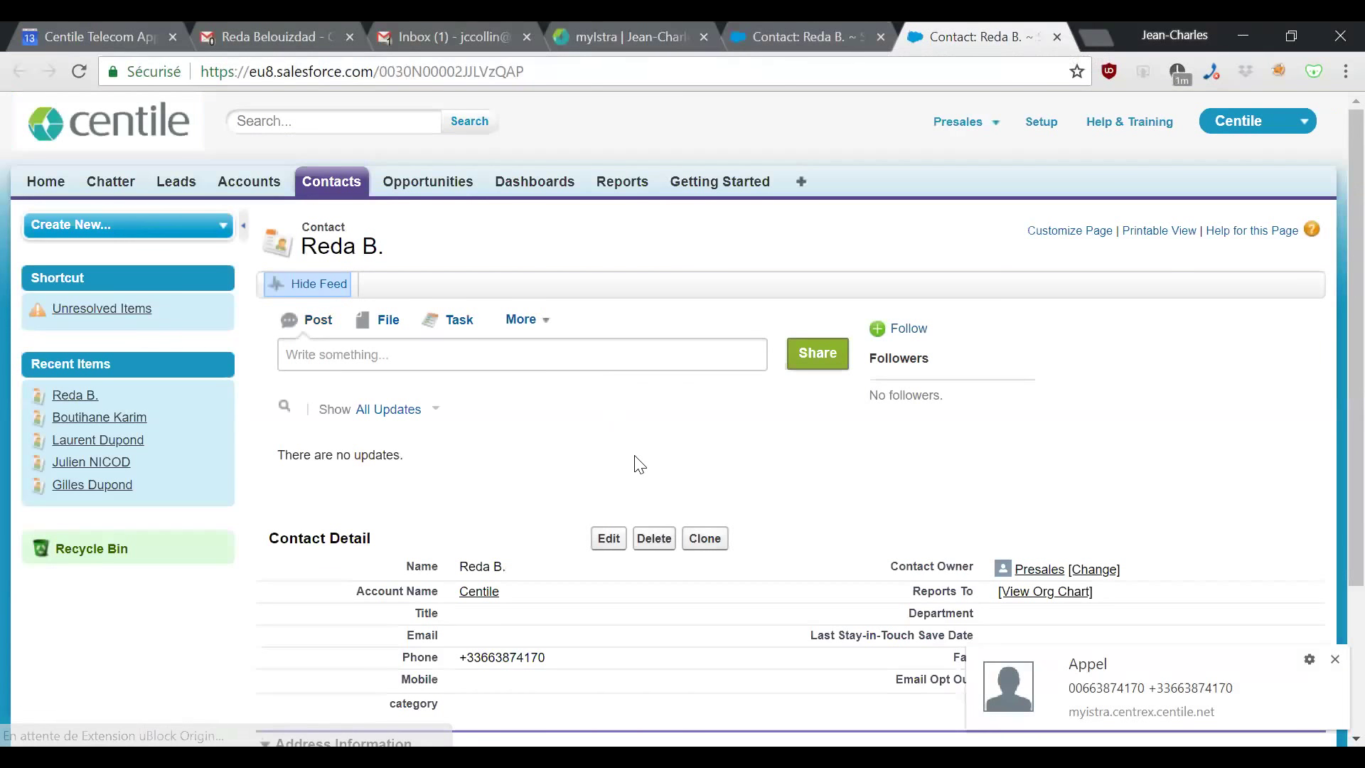
scroll(638, 462, down, 3)
scroll(638, 462, up, 2)
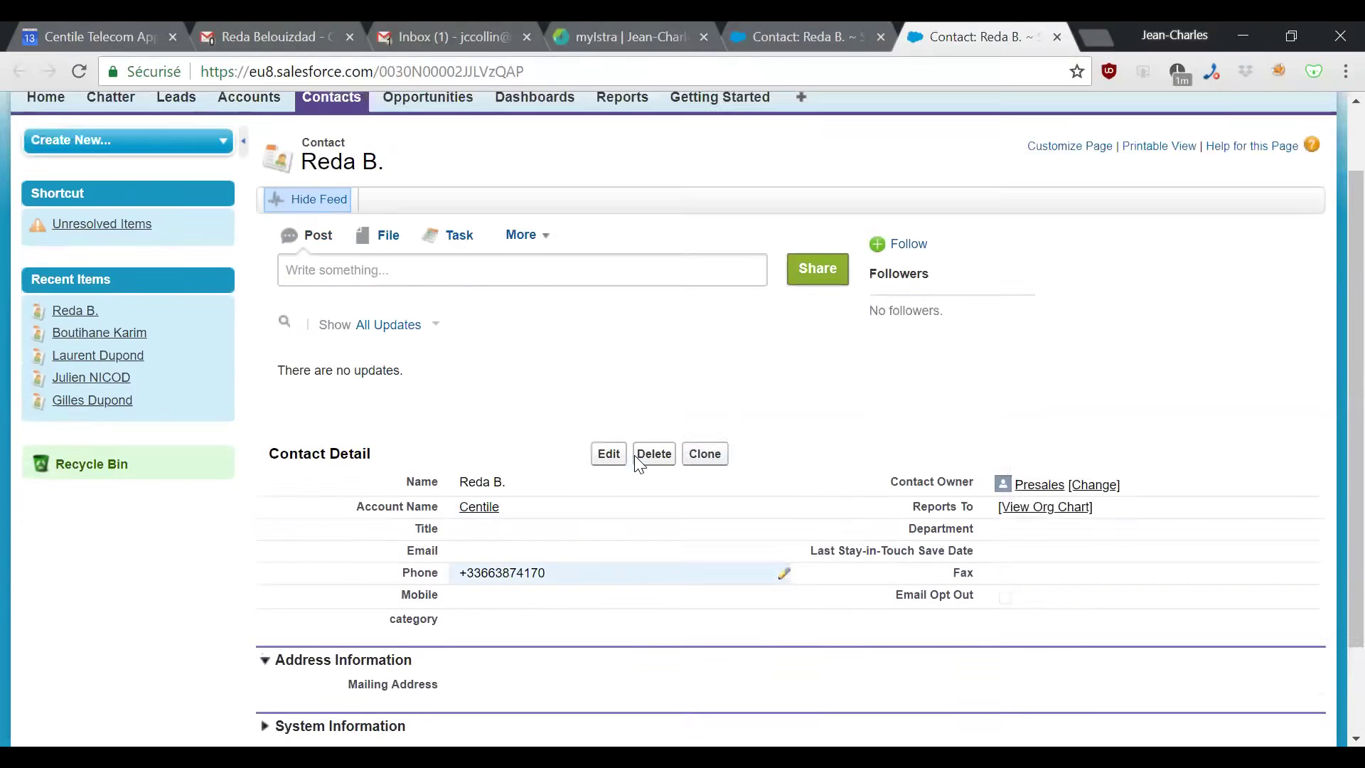
scroll(638, 466, up, 1)
scroll(637, 464, down, 3)
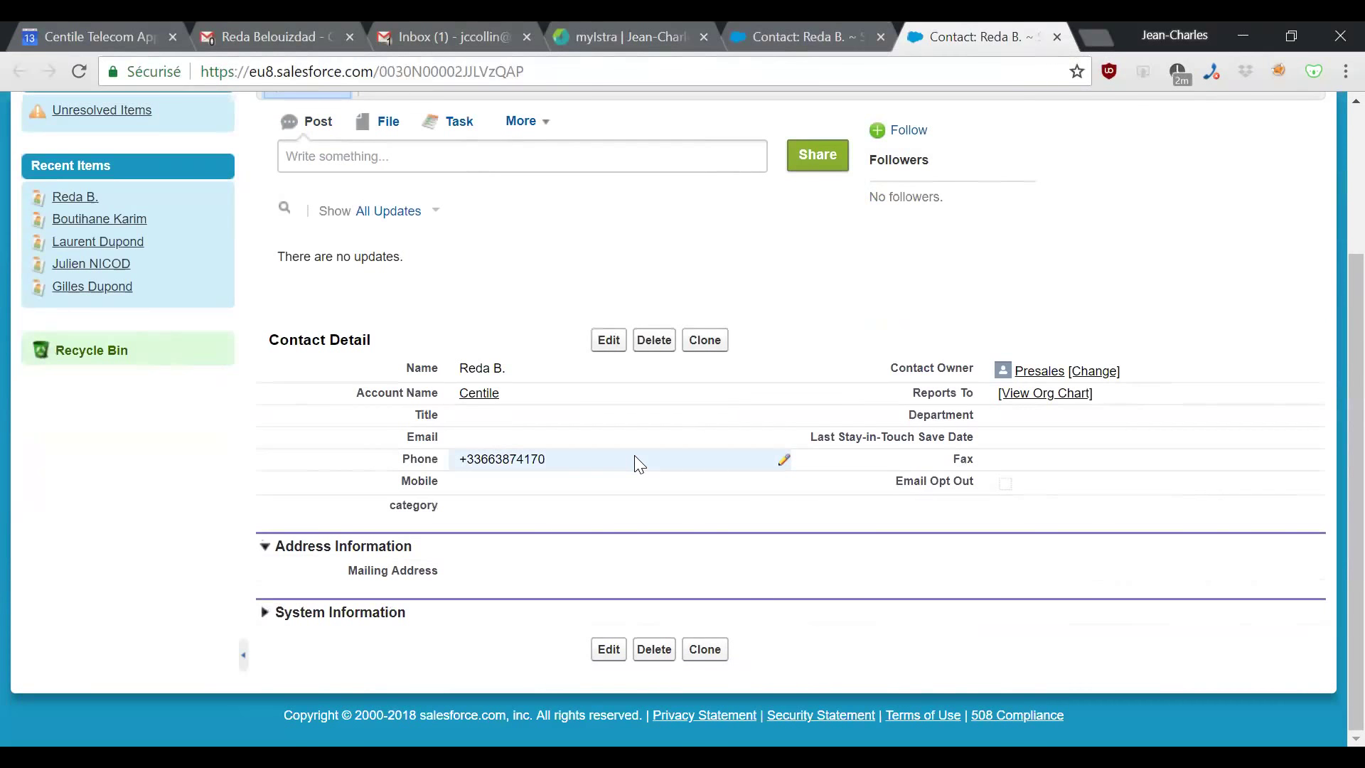
- Close the duplicate Salesforce Contact tab and return to myIstra's Favoris contact list
click(881, 38)
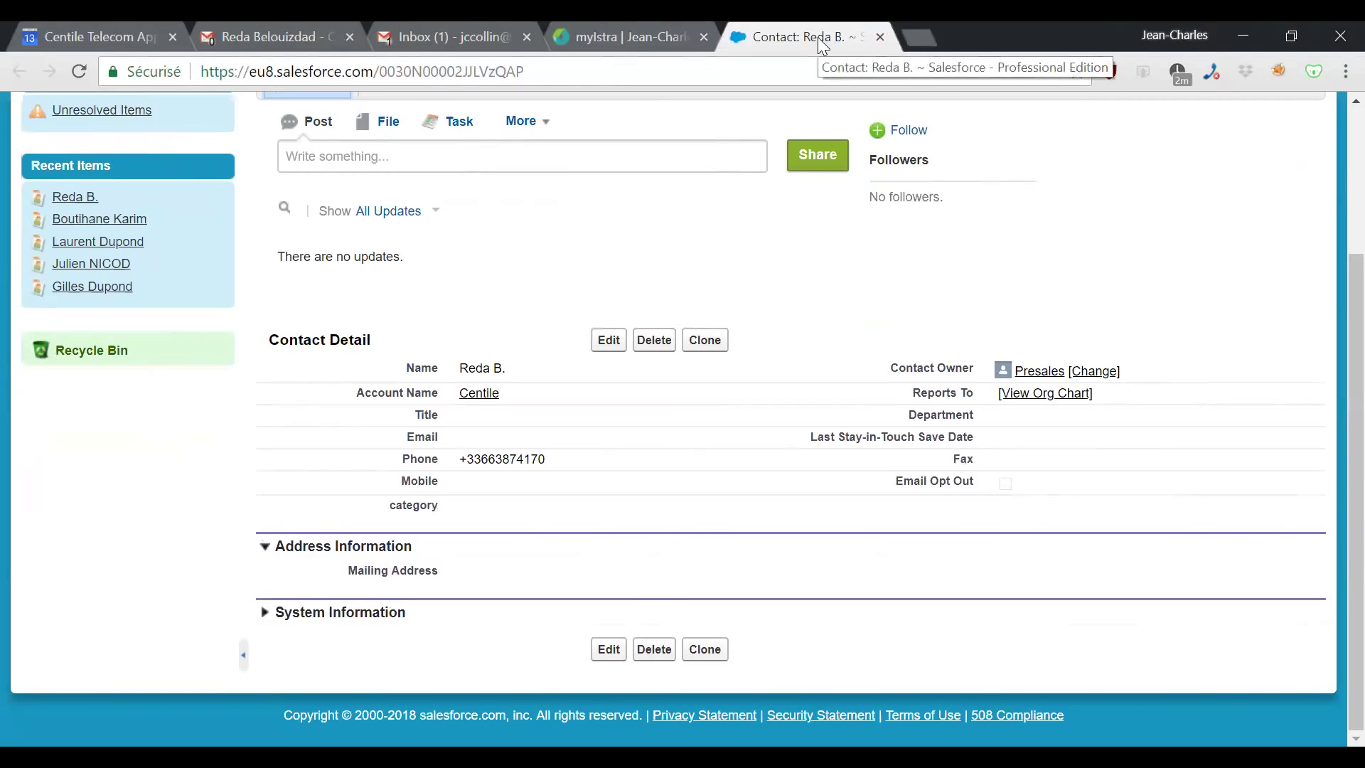
click(637, 35)
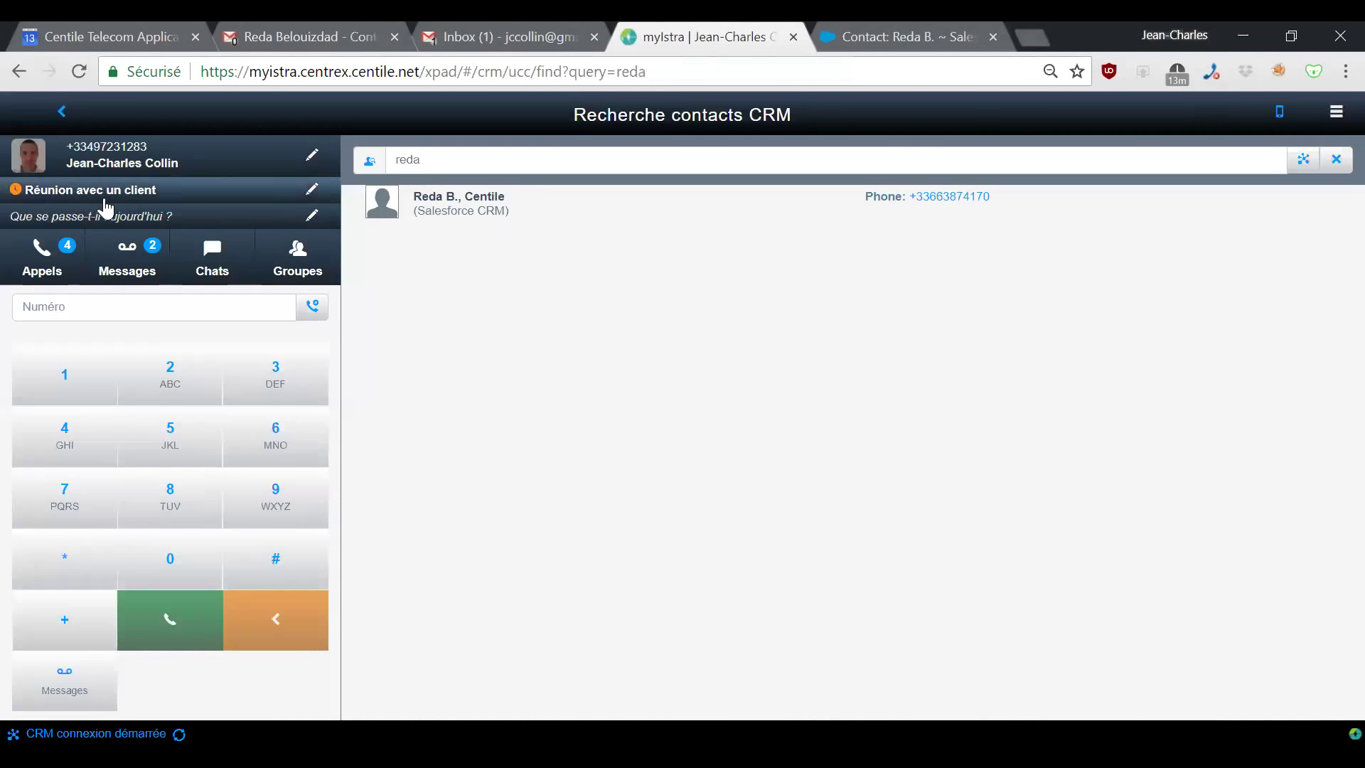
click(64, 113)
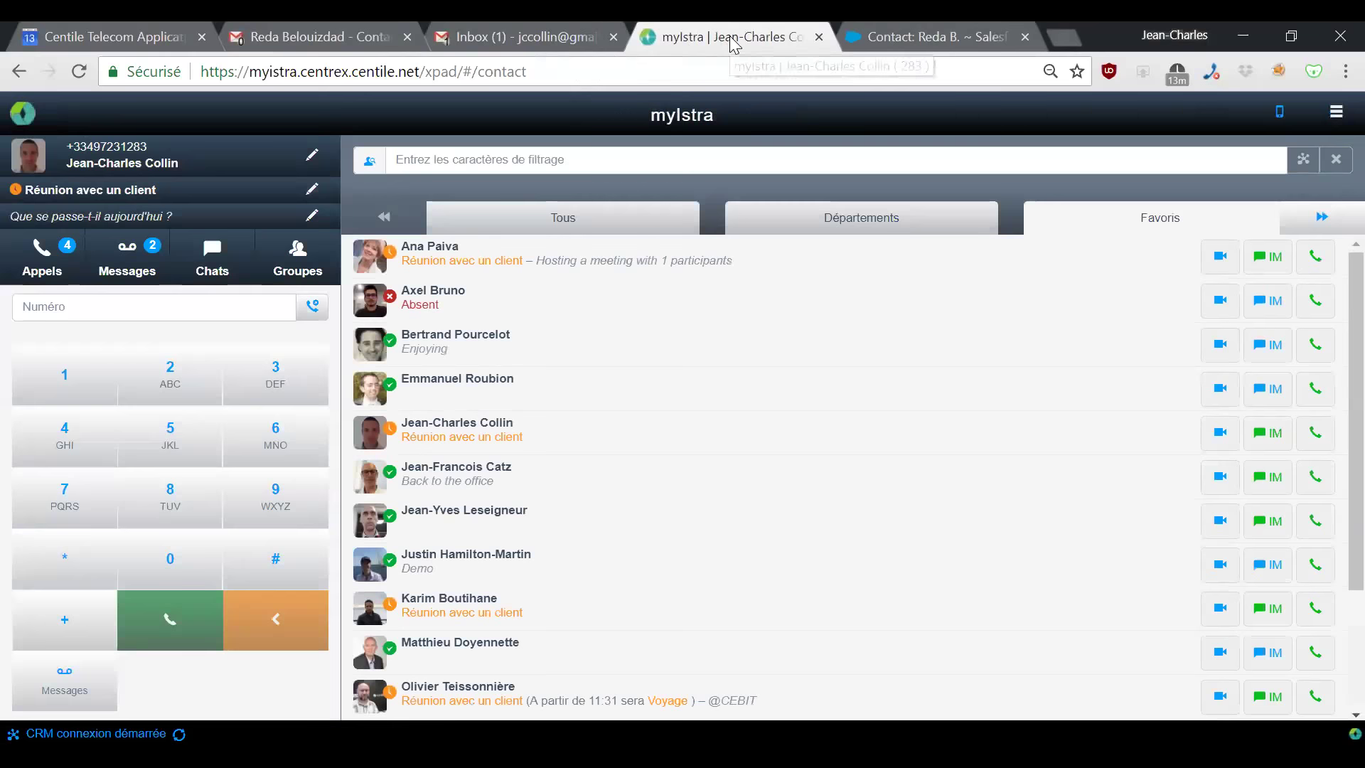
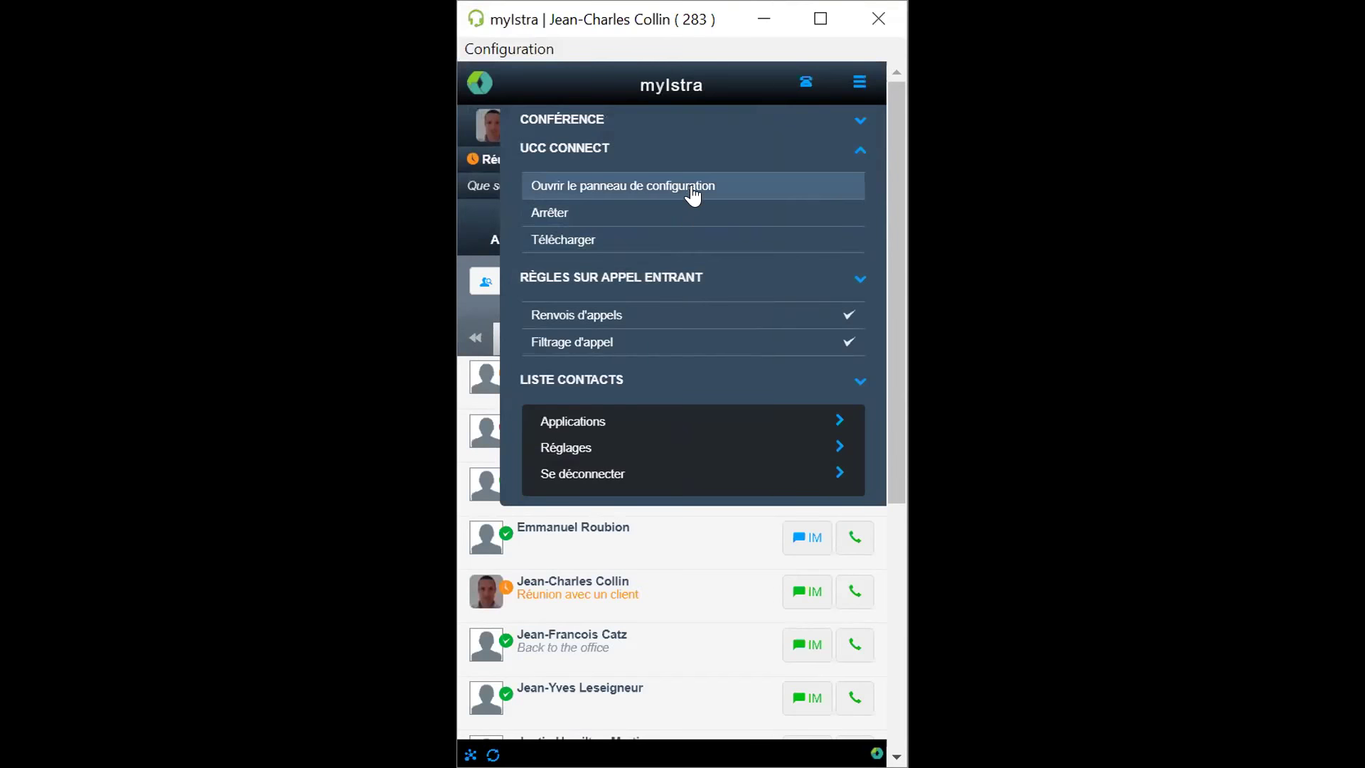
- Search myIstra contacts for 'julien' locally, then switch the search to Salesforce CRM
click(791, 135)
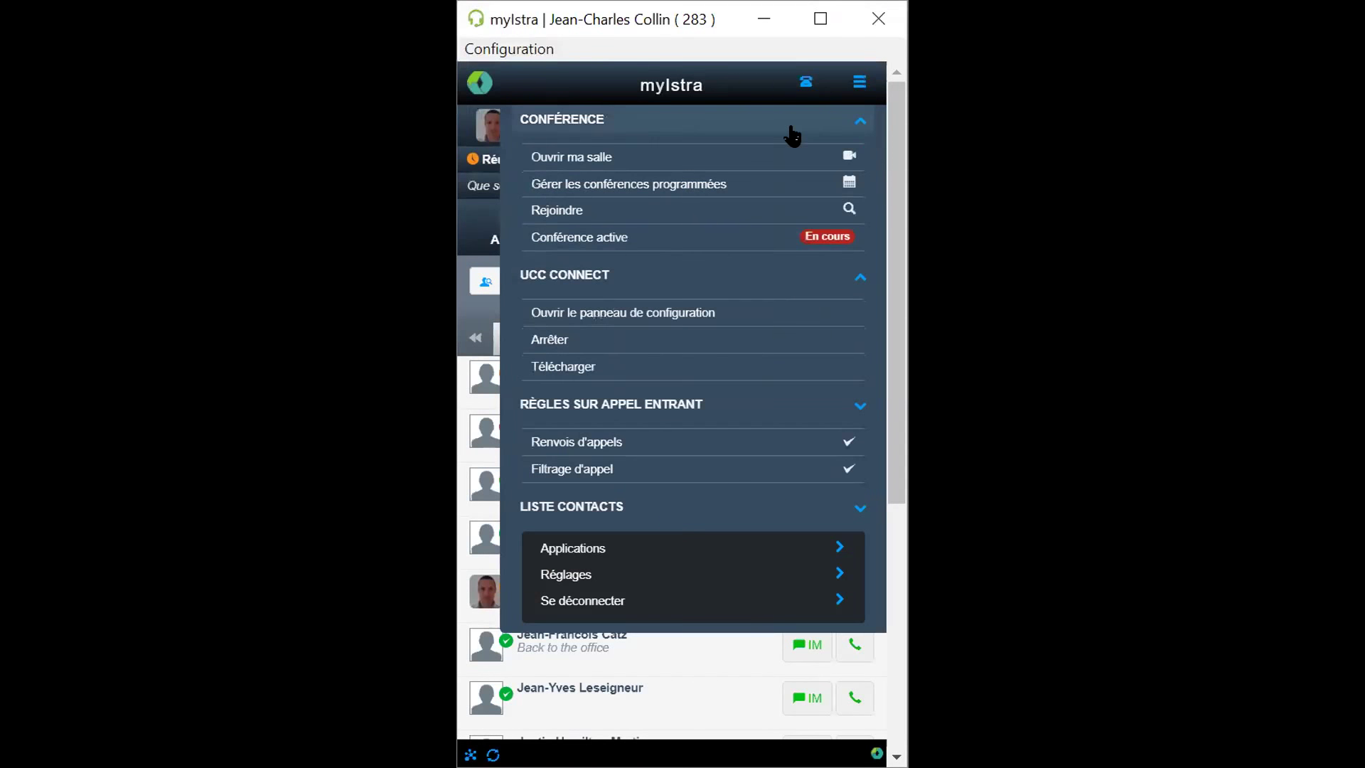
click(860, 84)
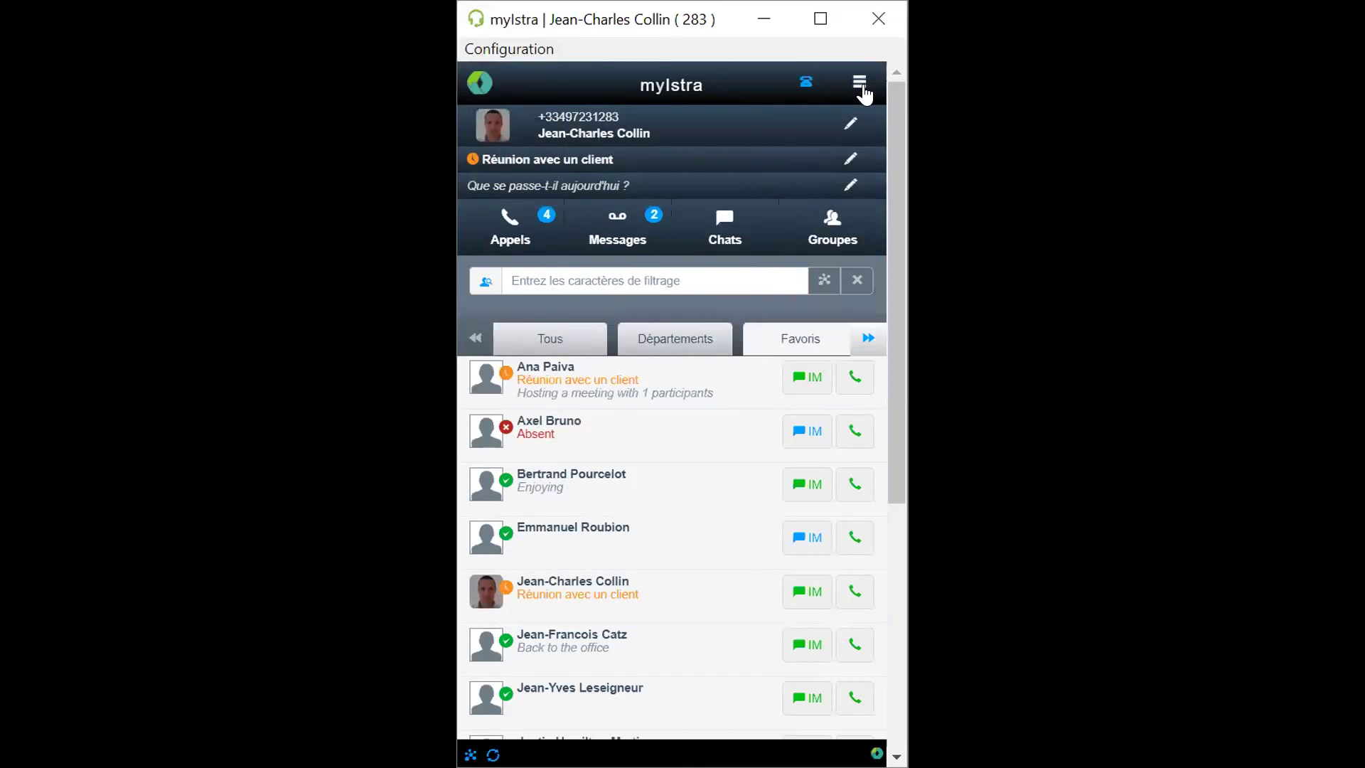
click(672, 277)
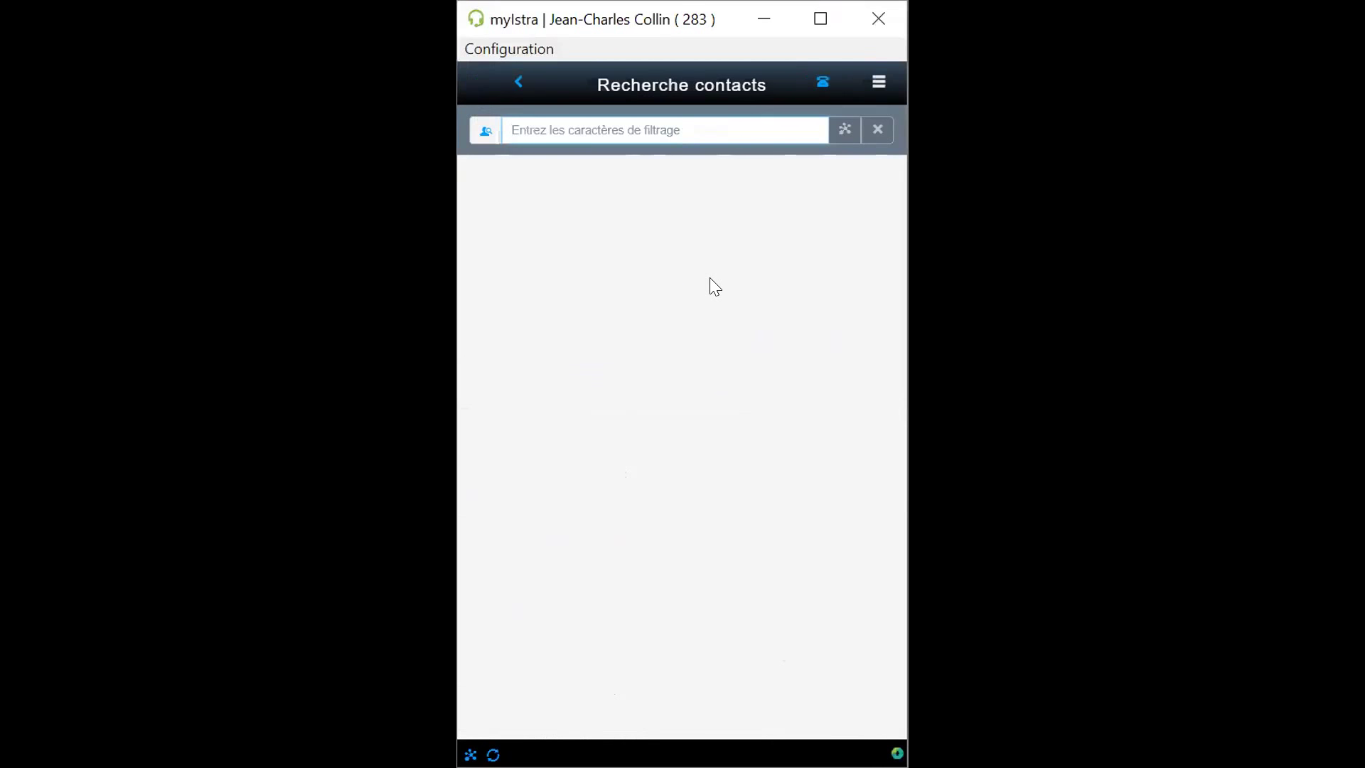
text(julien)
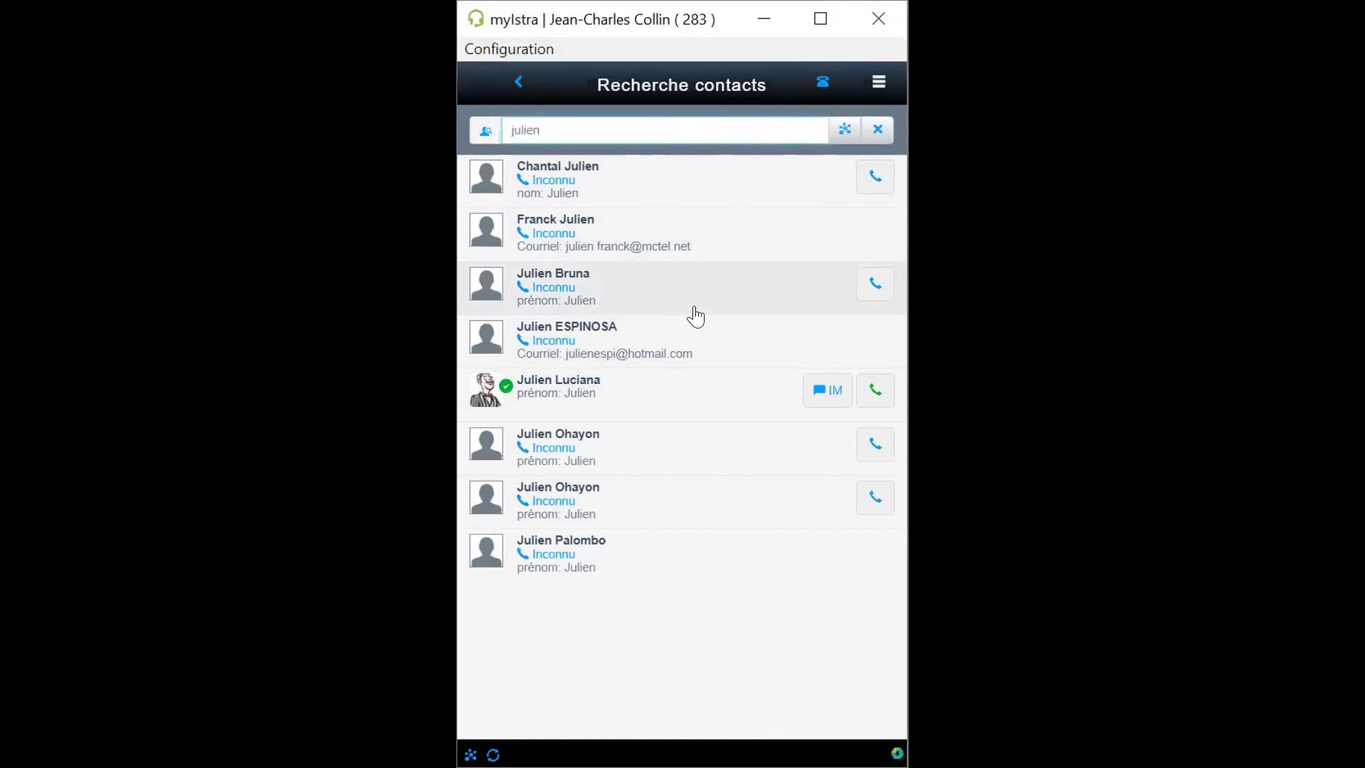
click(841, 135)
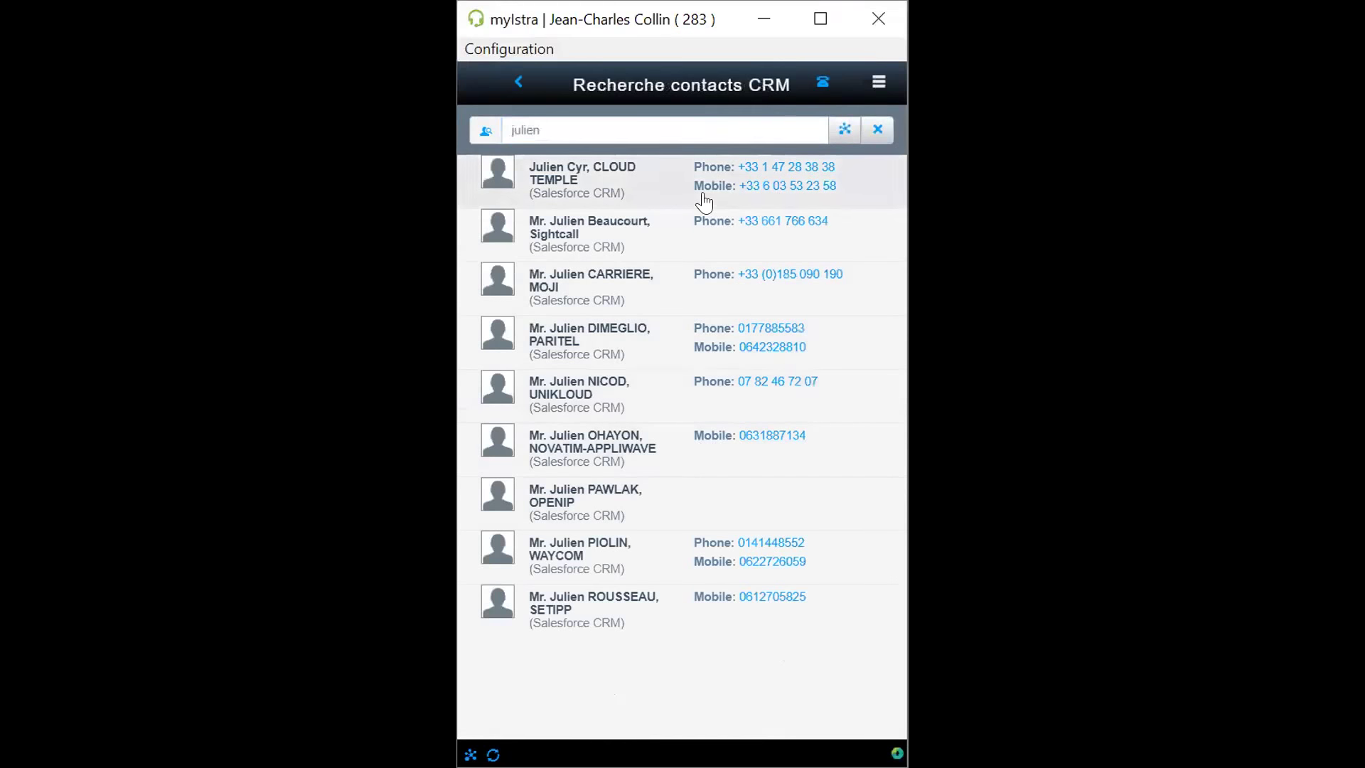
- Search Salesforce CRM contacts for 'reda', then return to the main contact view
click(694, 126)
text(reda)
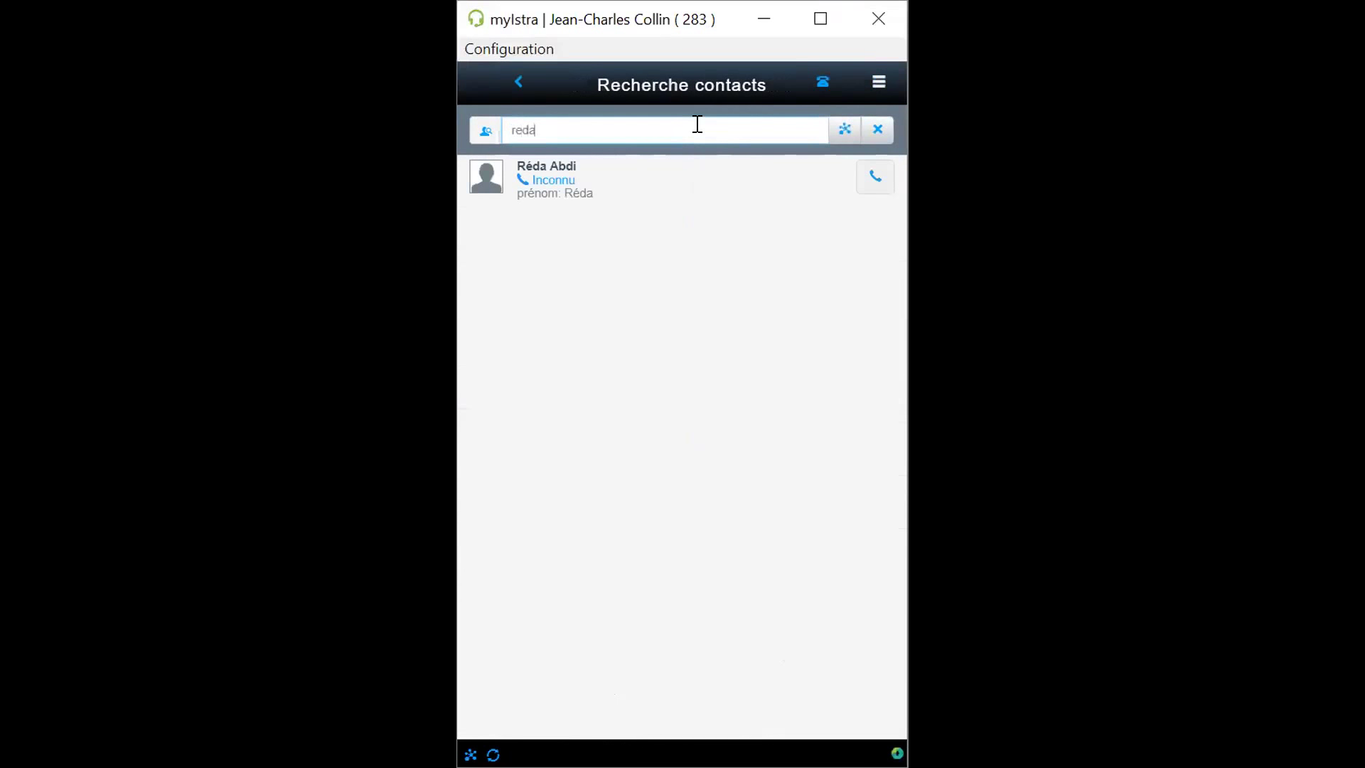
click(843, 135)
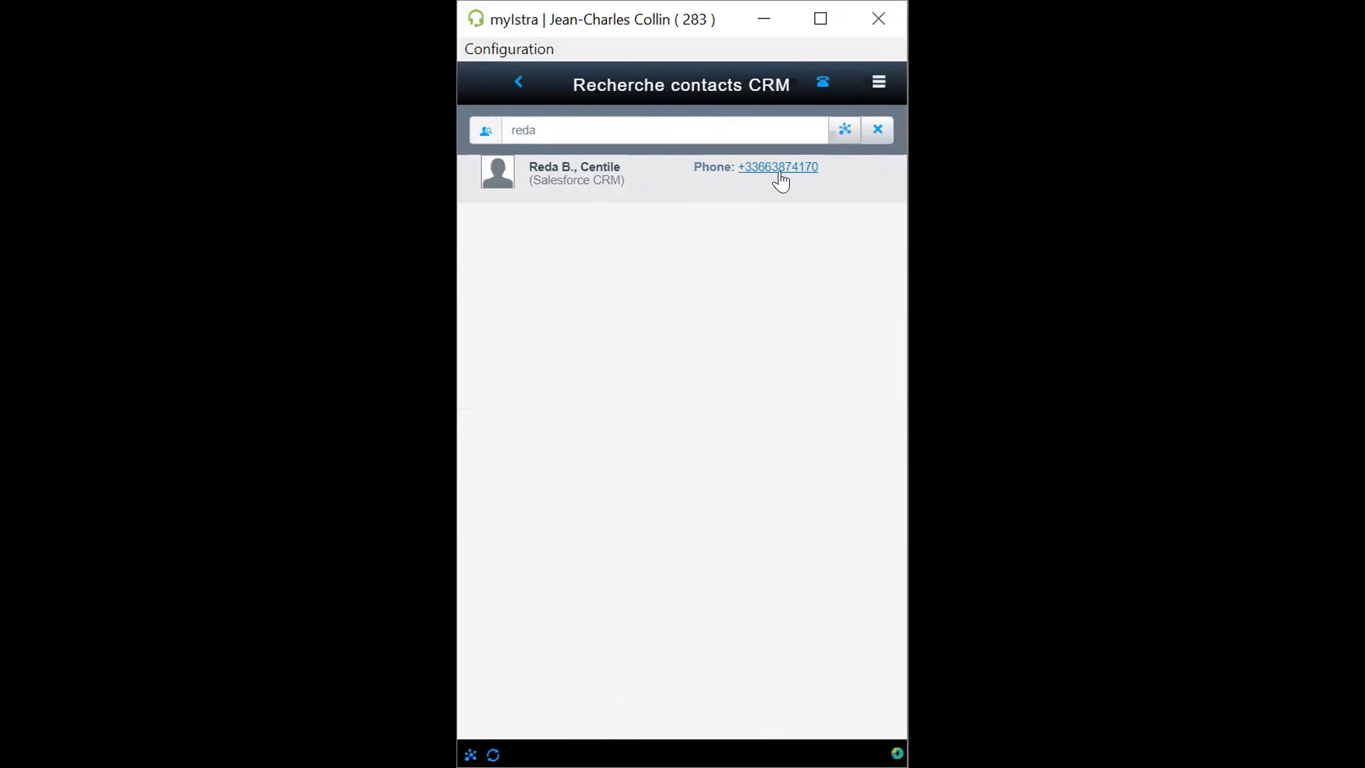
click(506, 83)
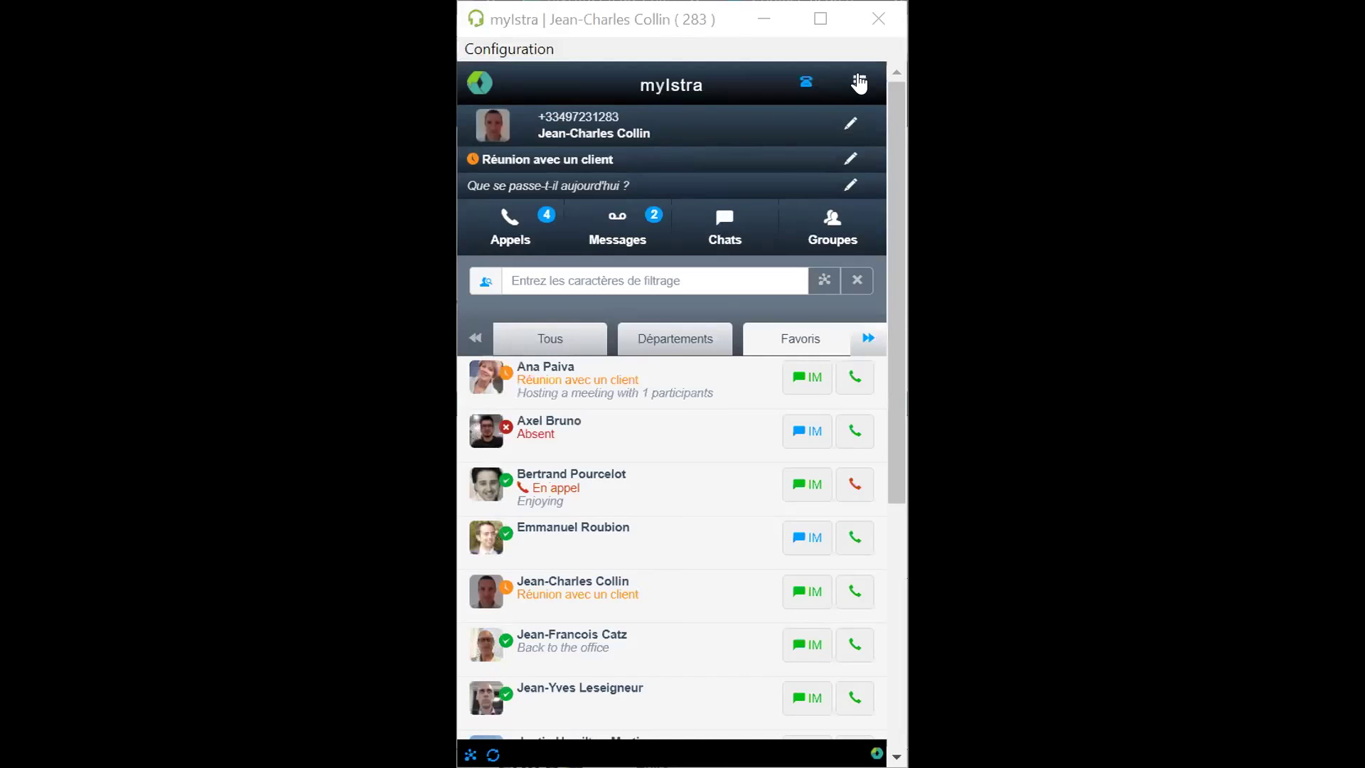
- Launch the CRM Integration Configuration window from the UCC CONNECT menu entry
click(859, 83)
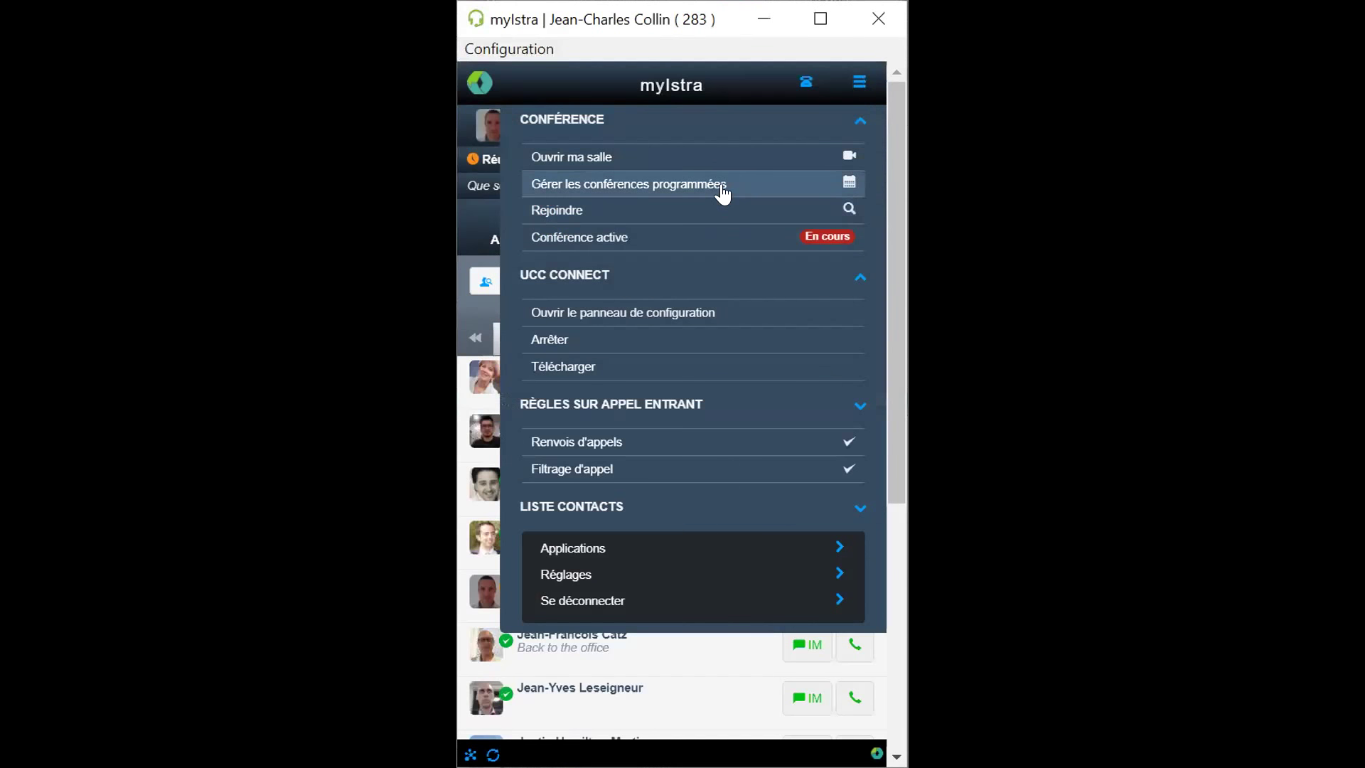
click(676, 317)
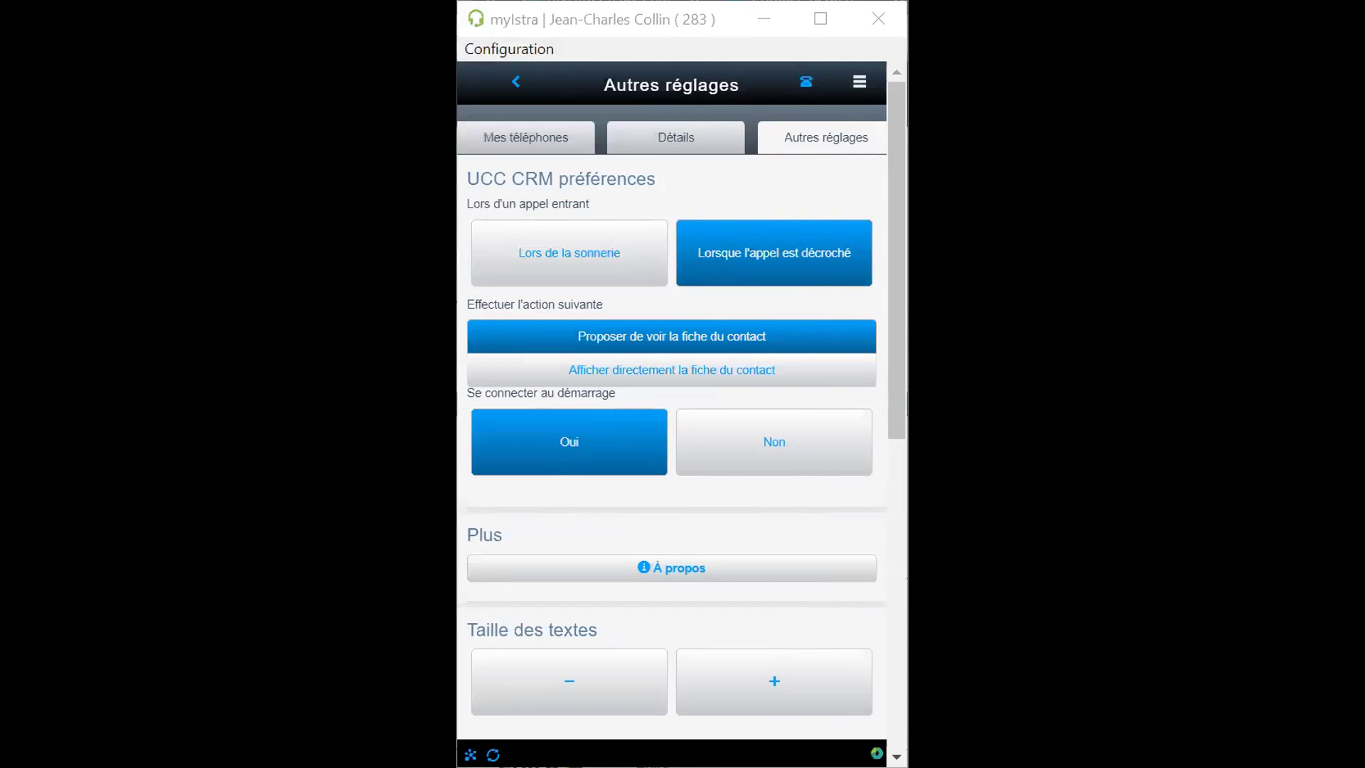
click(323, 344)
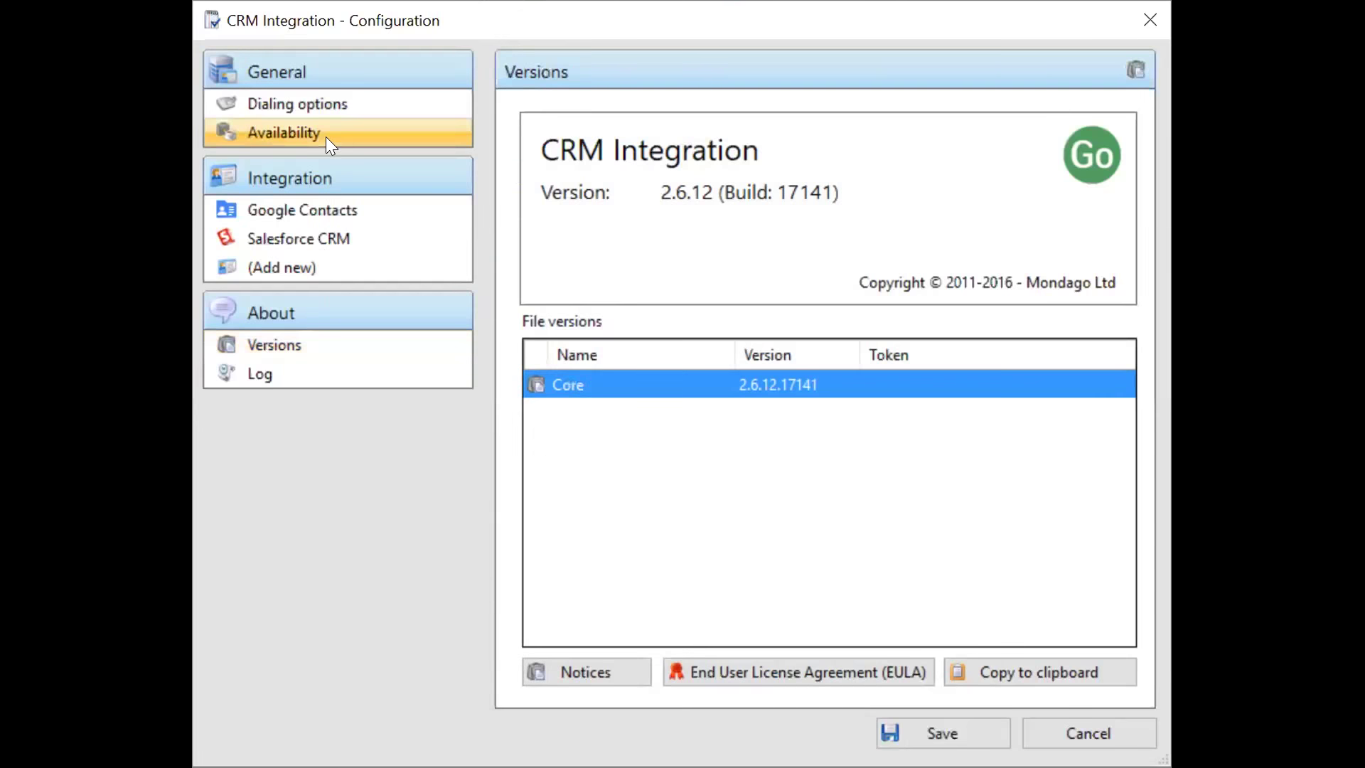
- Open the Dialing handlers dialog from General > Dialing options
click(332, 104)
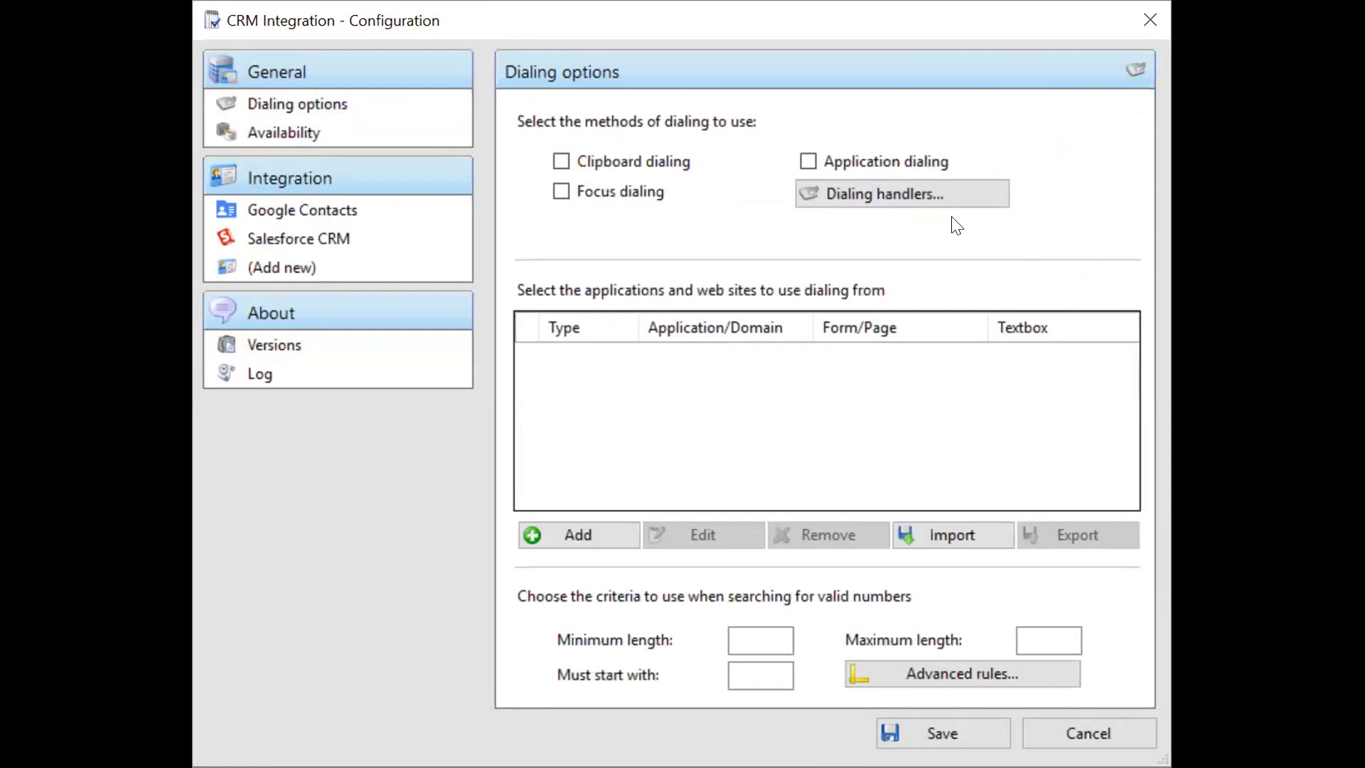
click(933, 201)
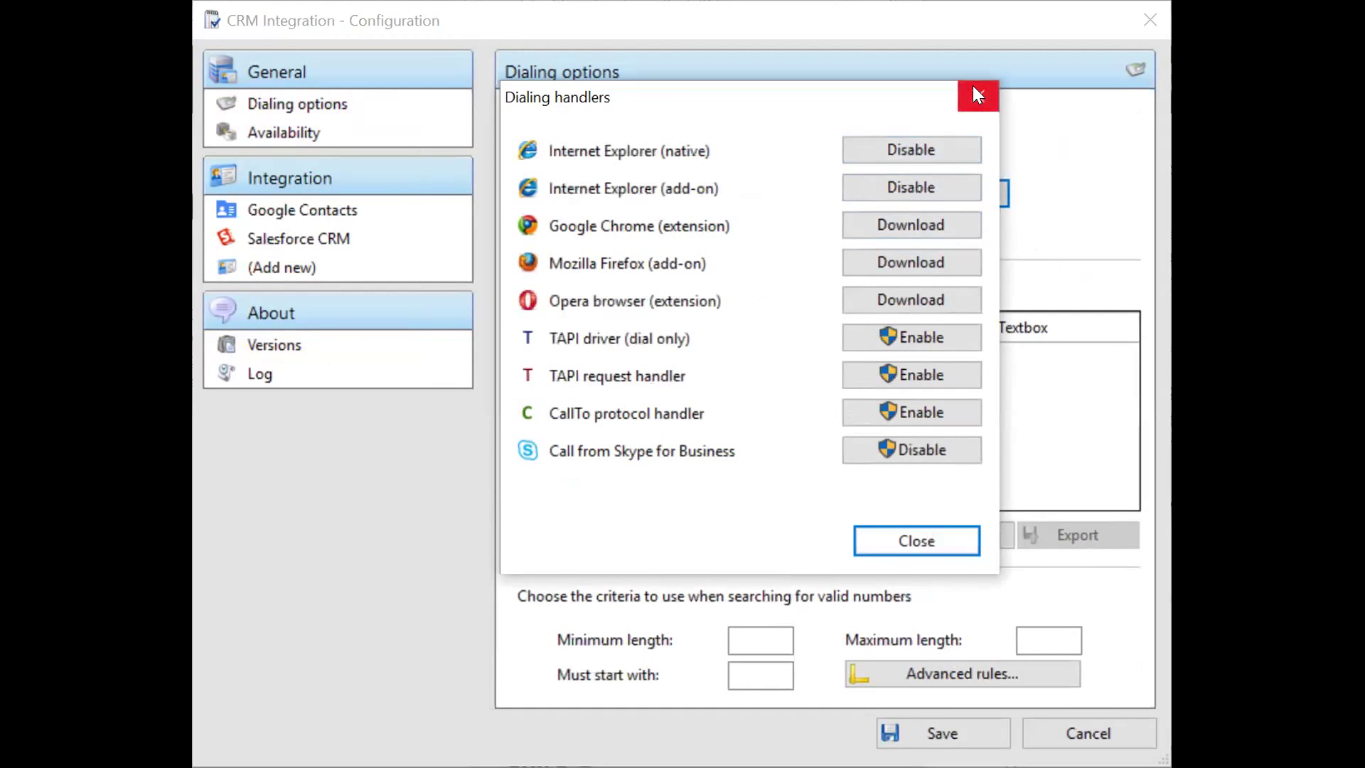
- Download the Google Chrome (extension) dialing handler, then close the Chrome Web Store page
click(913, 216)
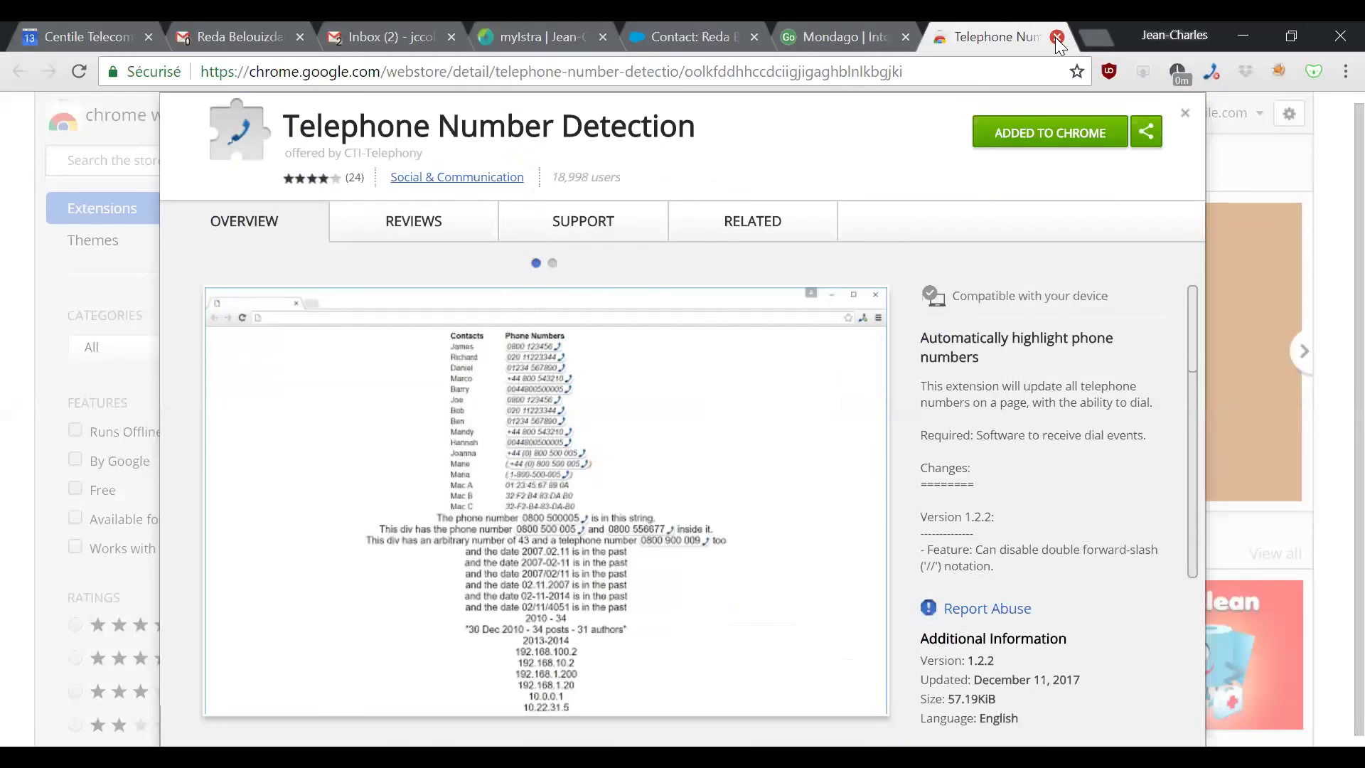
click(1057, 37)
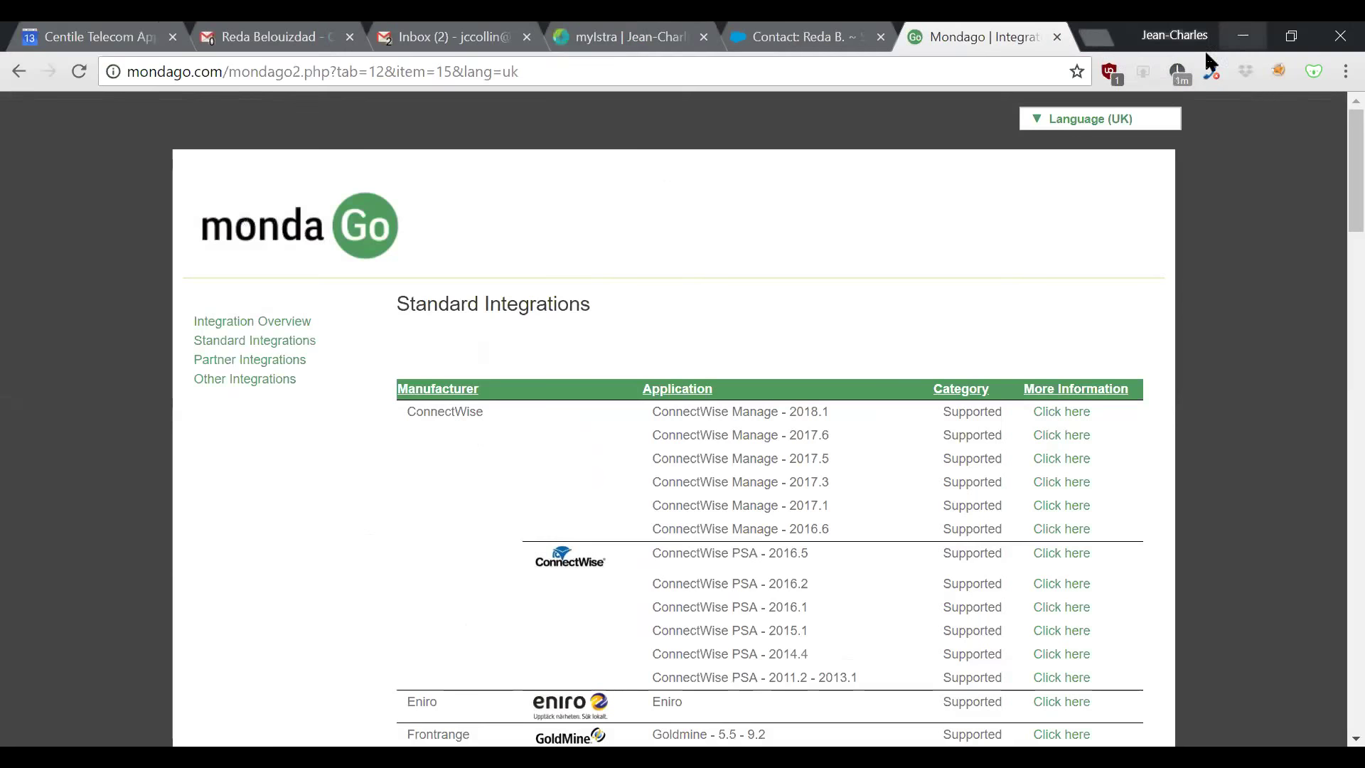
- Go to the Salesforce login page in a new browser tab
click(1100, 38)
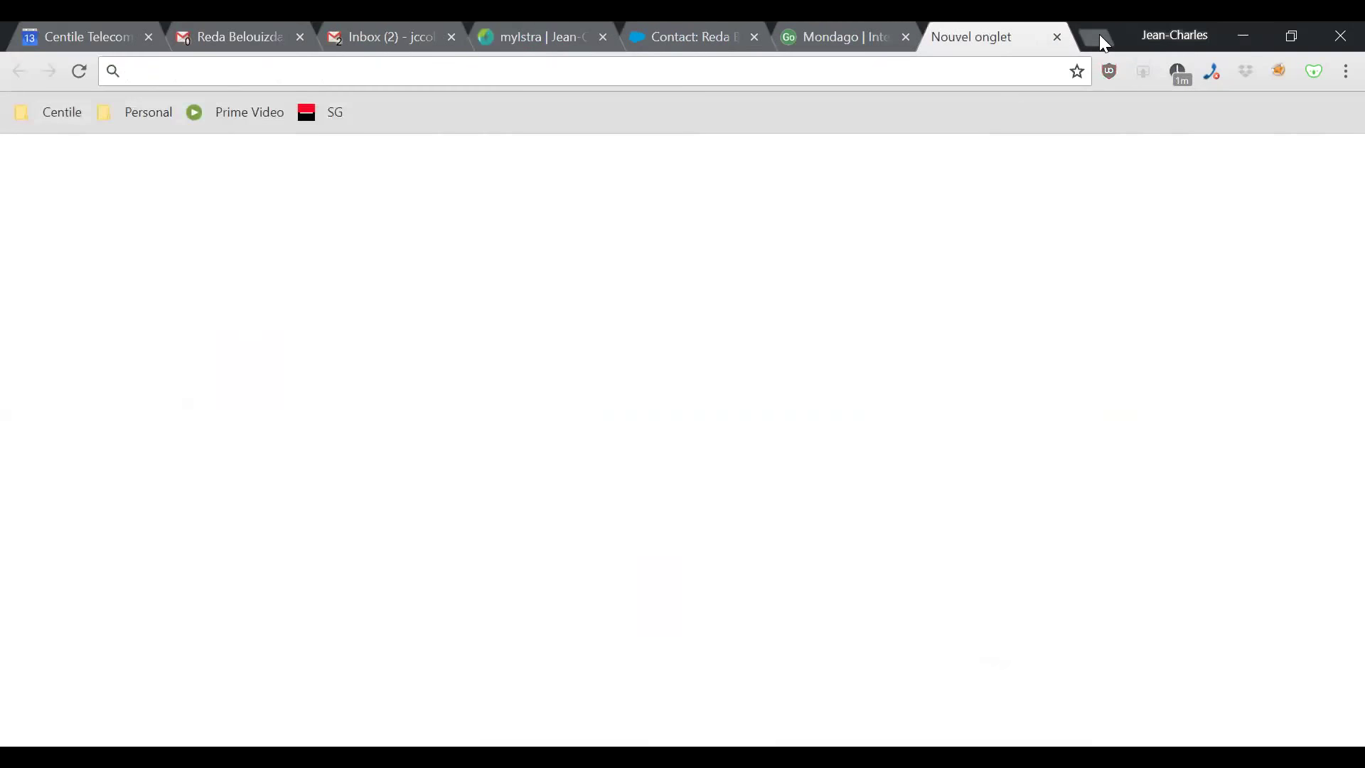
text(sale)
key(Down)
key(Up)
key(ctrl+a)
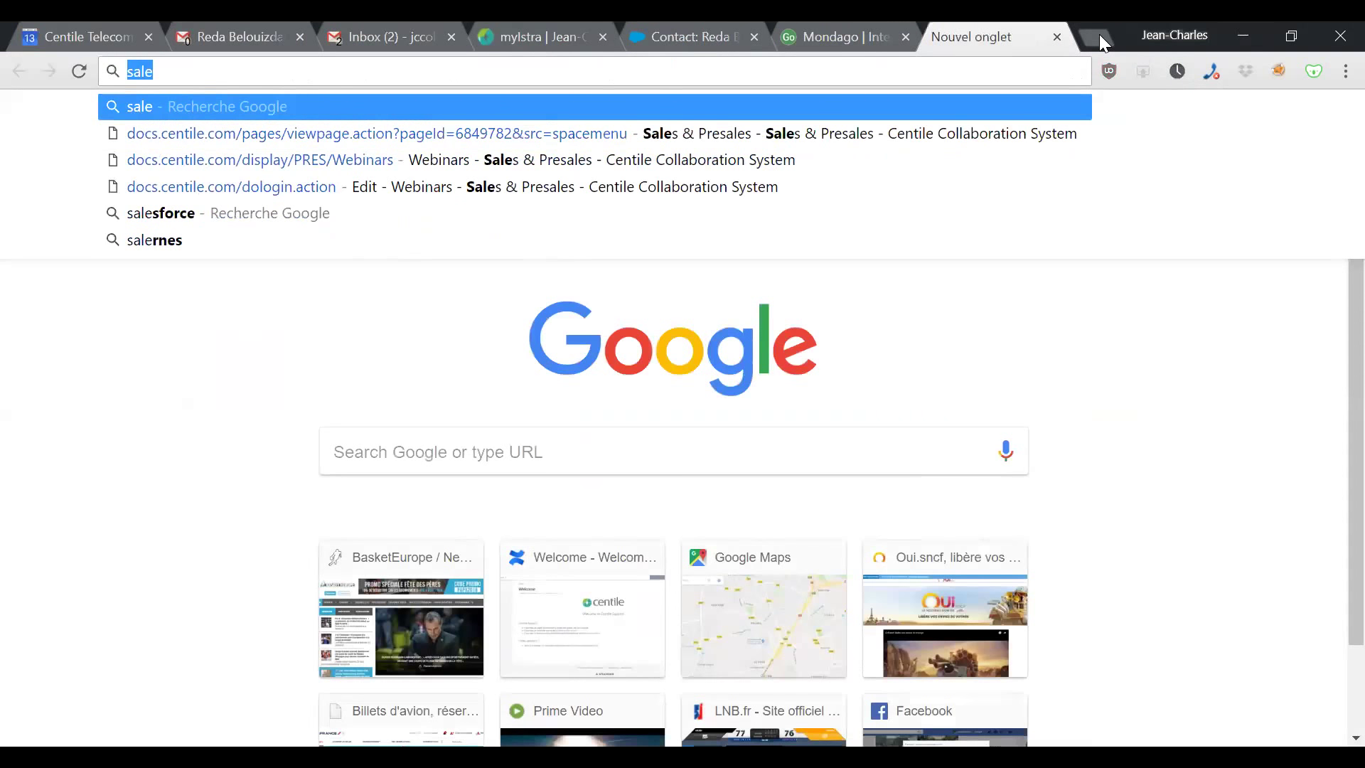
text(login.)
key(Return)
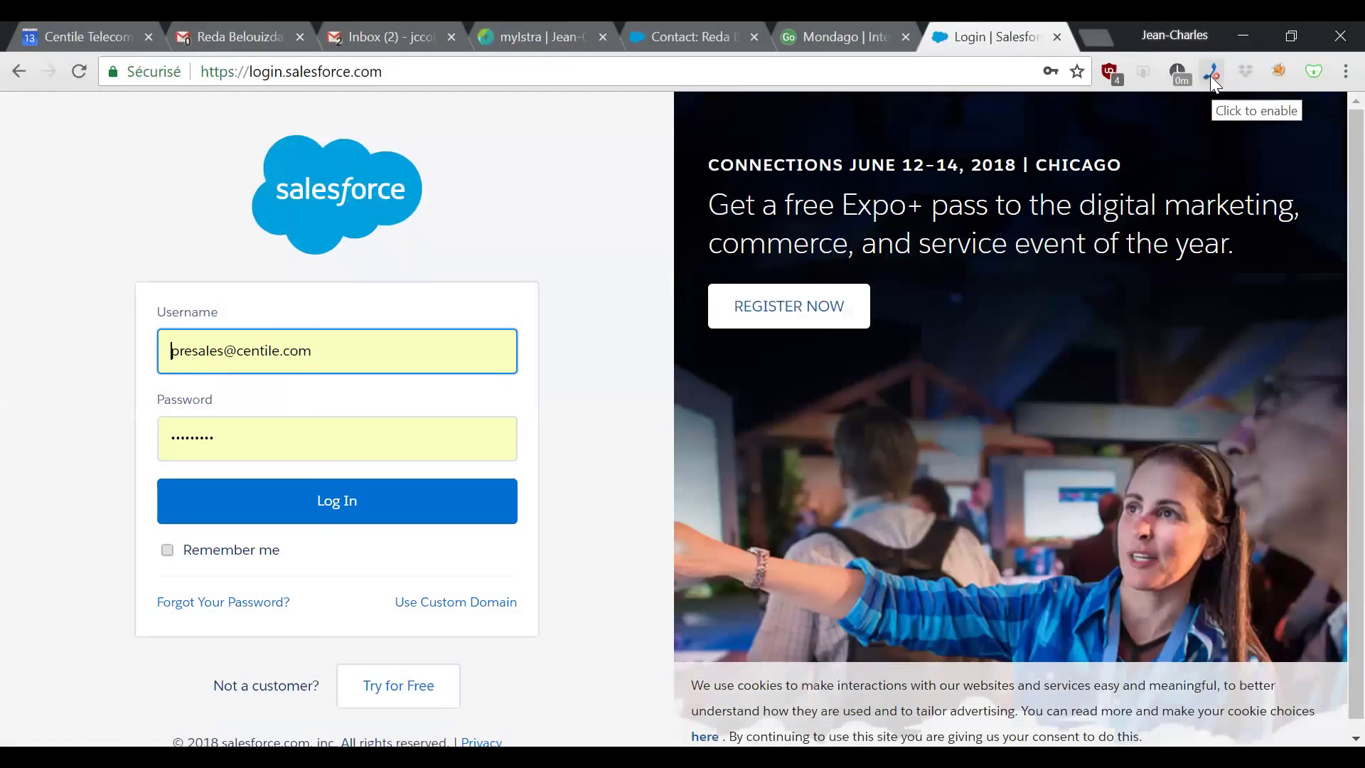
- Log in to Salesforce and view the Presales home page
click(1213, 73)
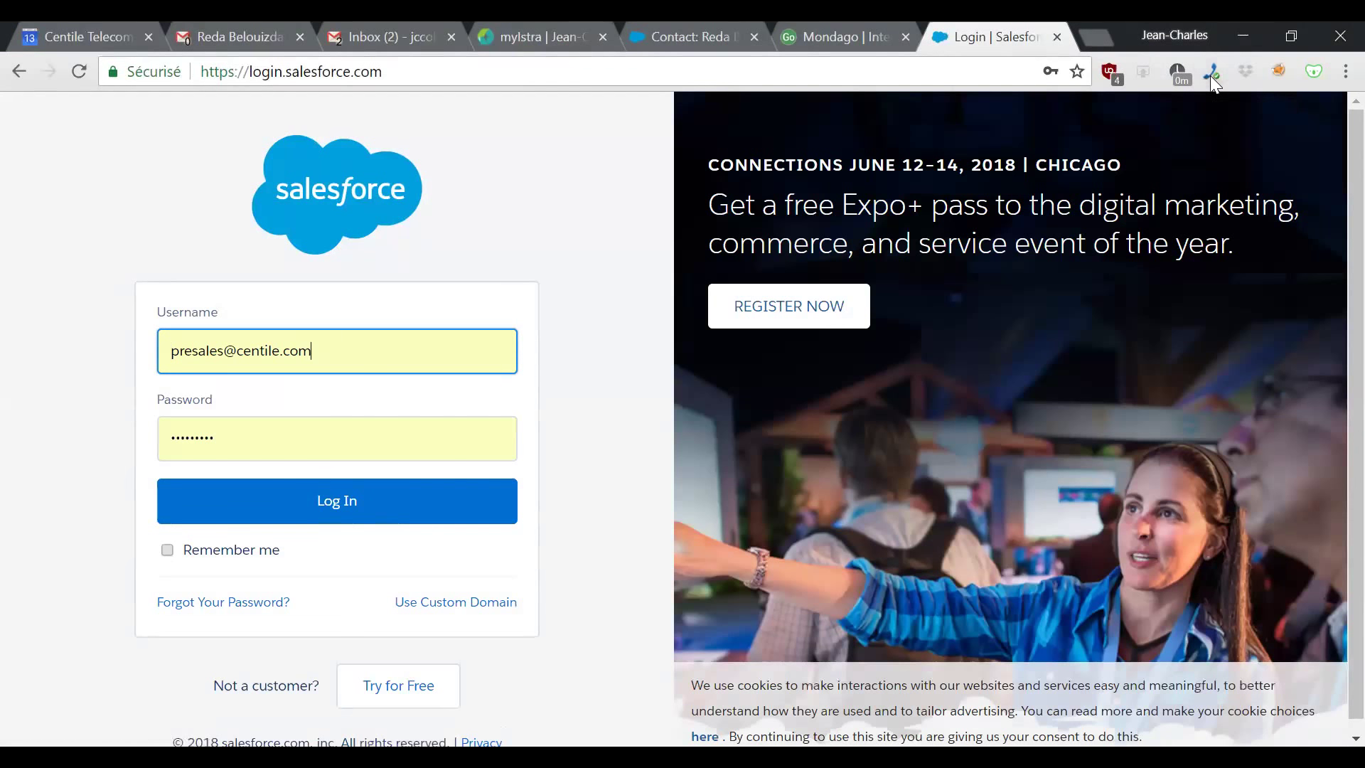
click(340, 501)
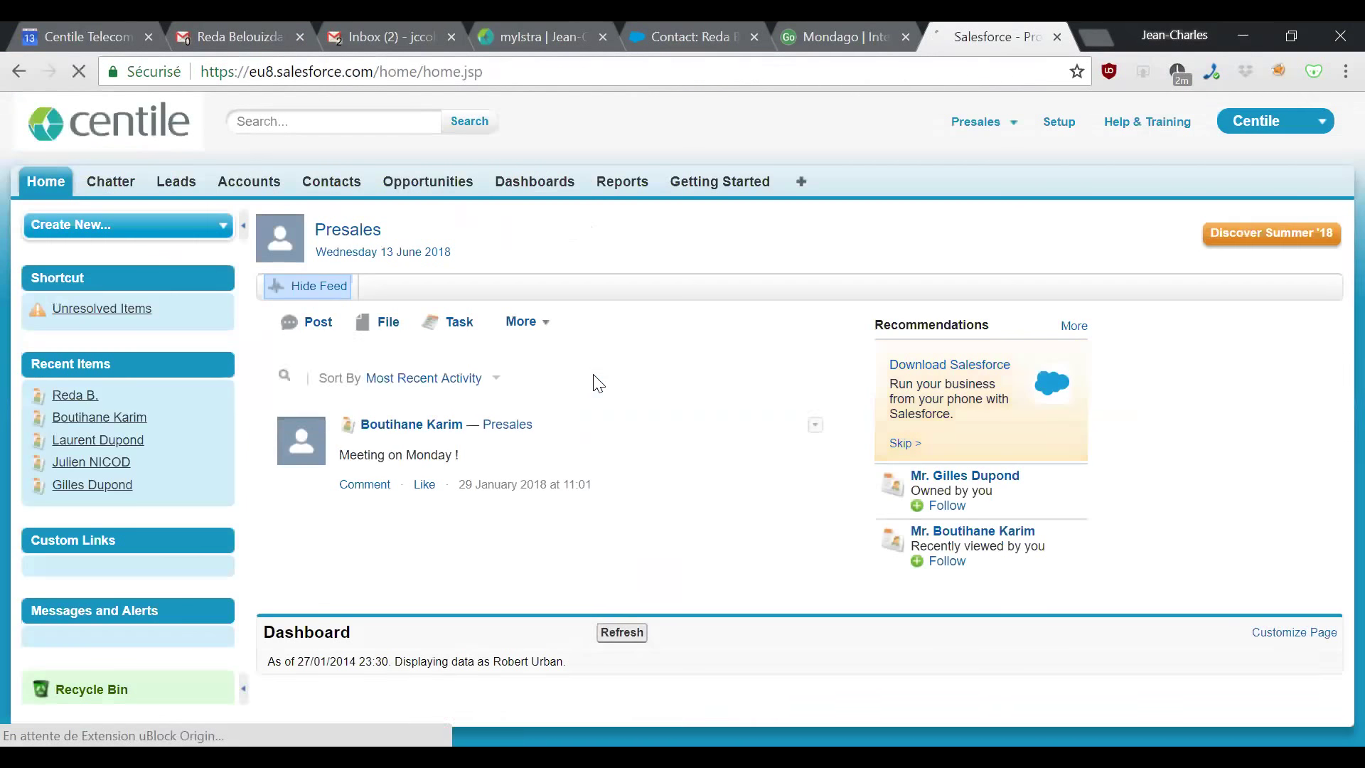
scroll(661, 423, down, 5)
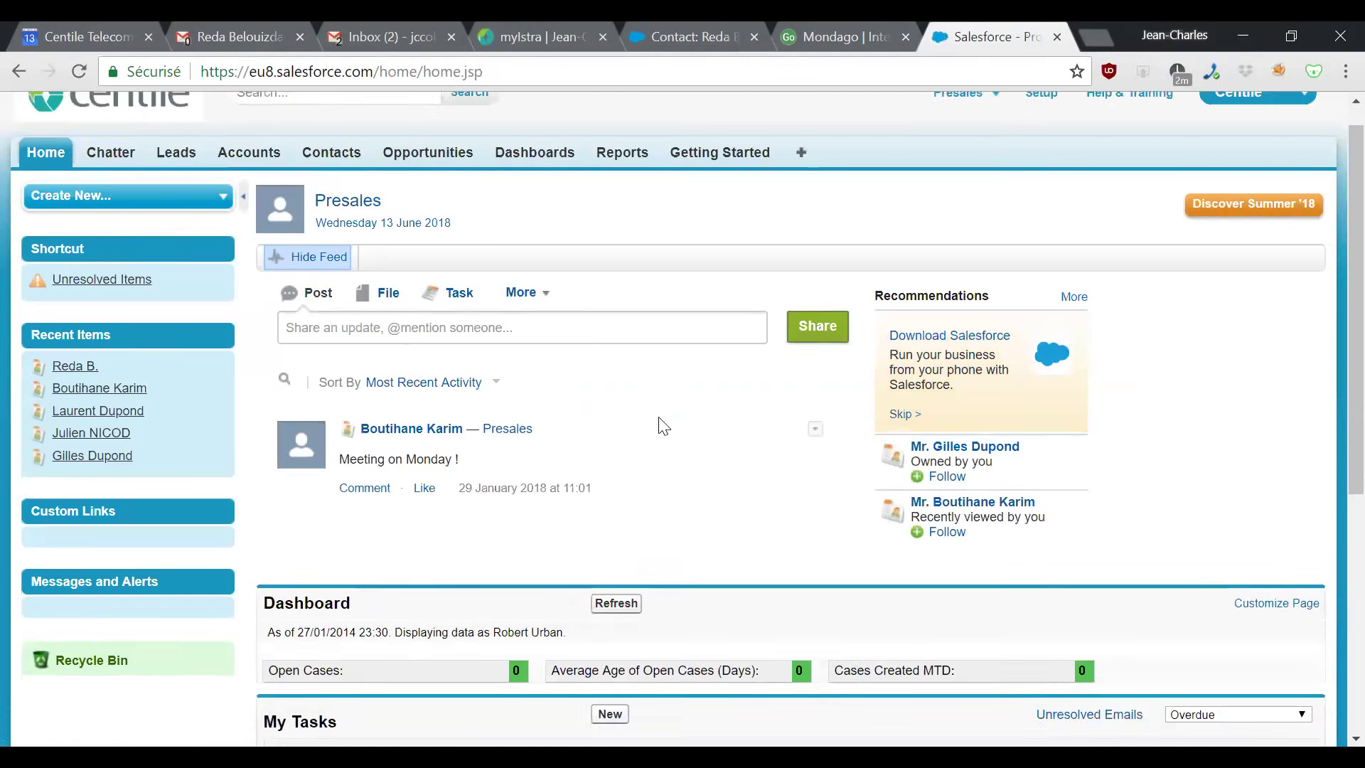
scroll(661, 425, down, 1)
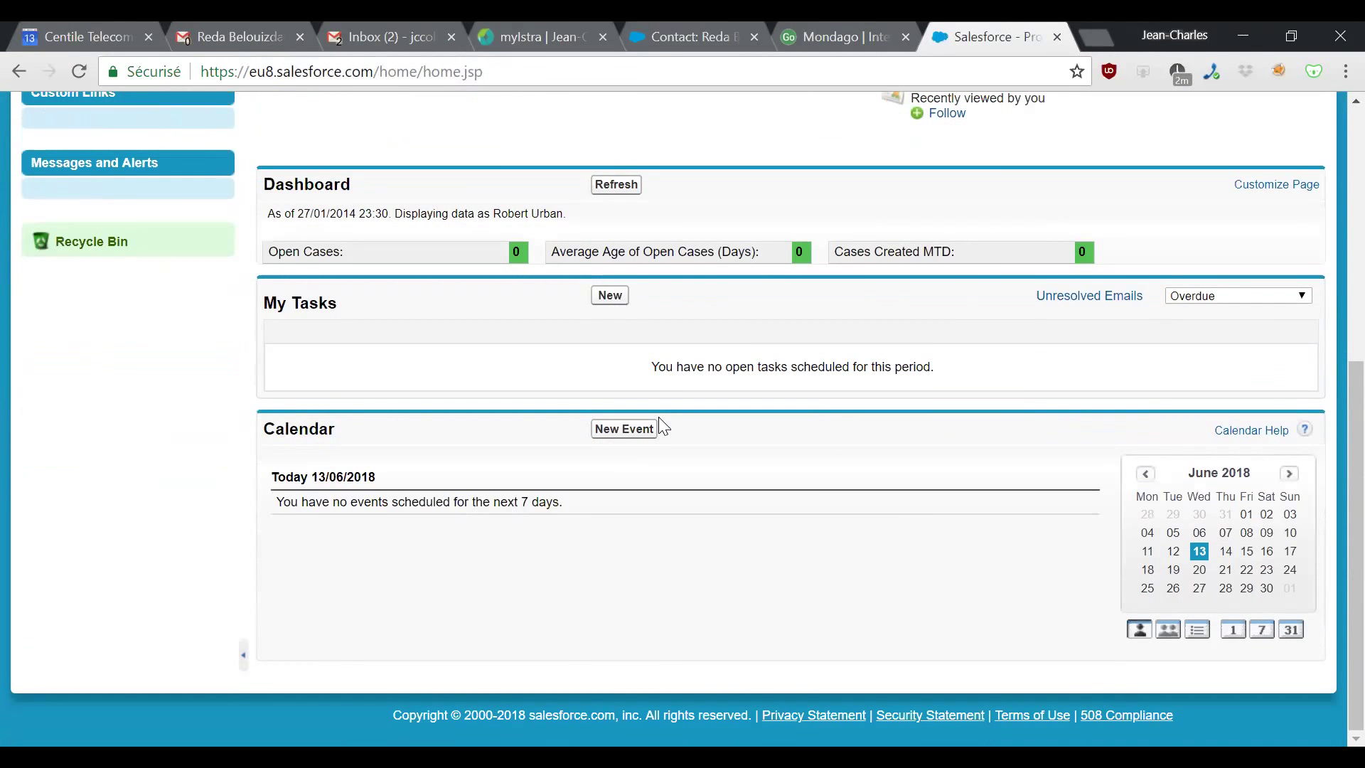
scroll(658, 417, up, 6)
- Open the recent contact's record from Recent Items and call its Contact Detail phone number
click(74, 399)
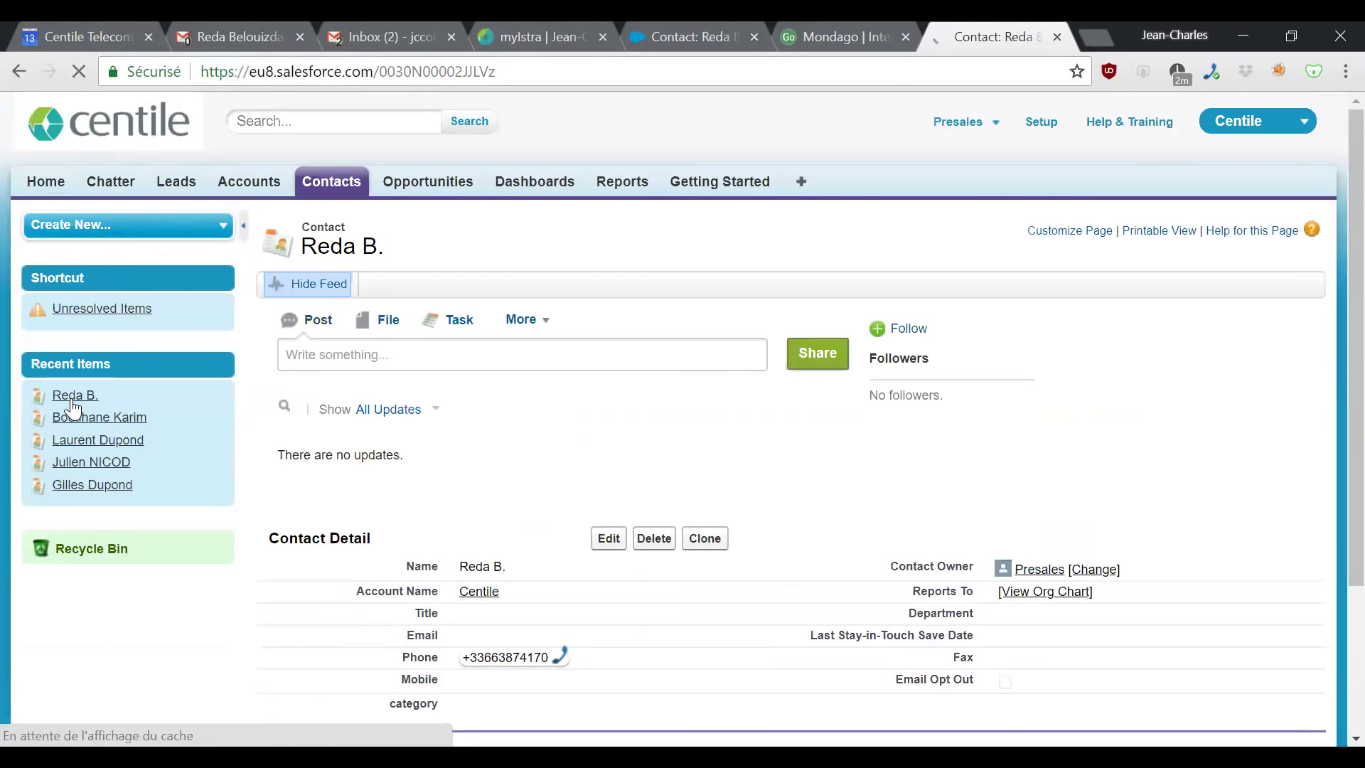
scroll(569, 455, down, 2)
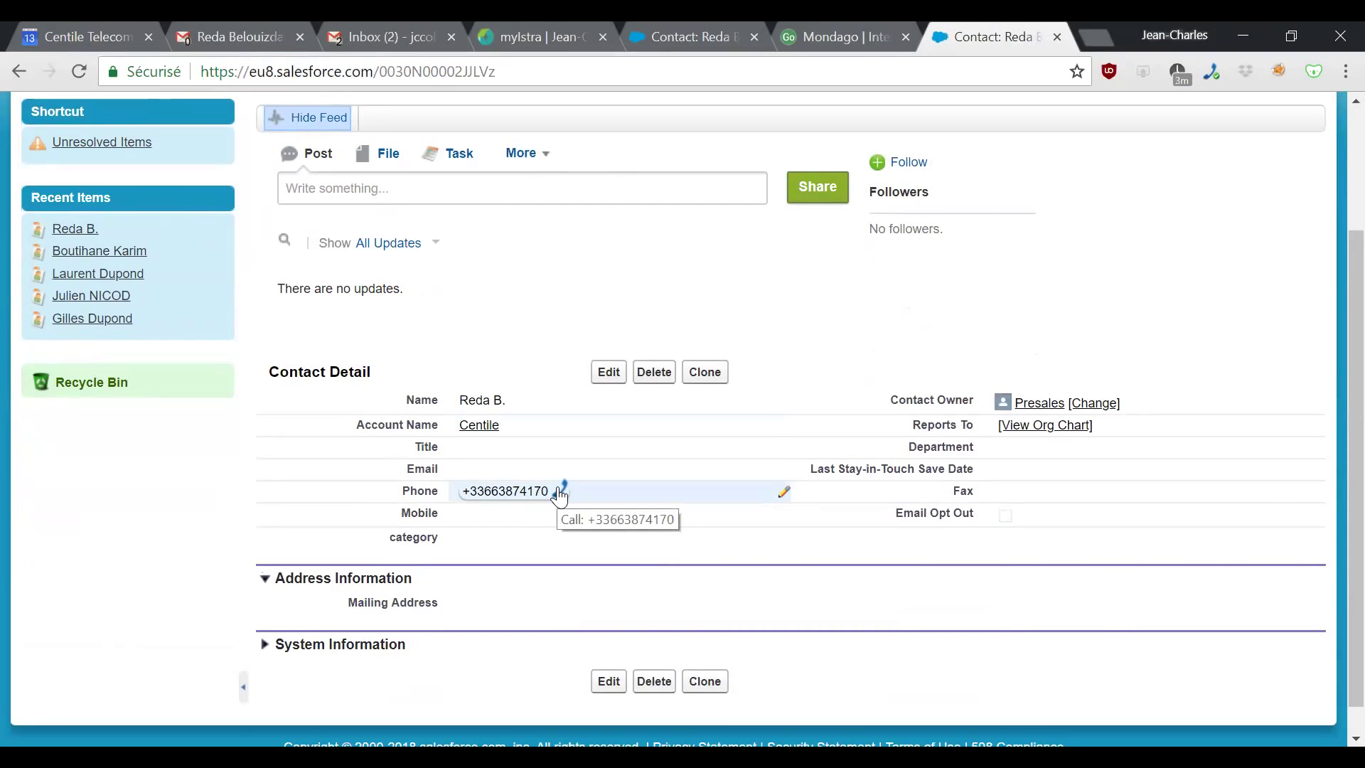
click(560, 495)
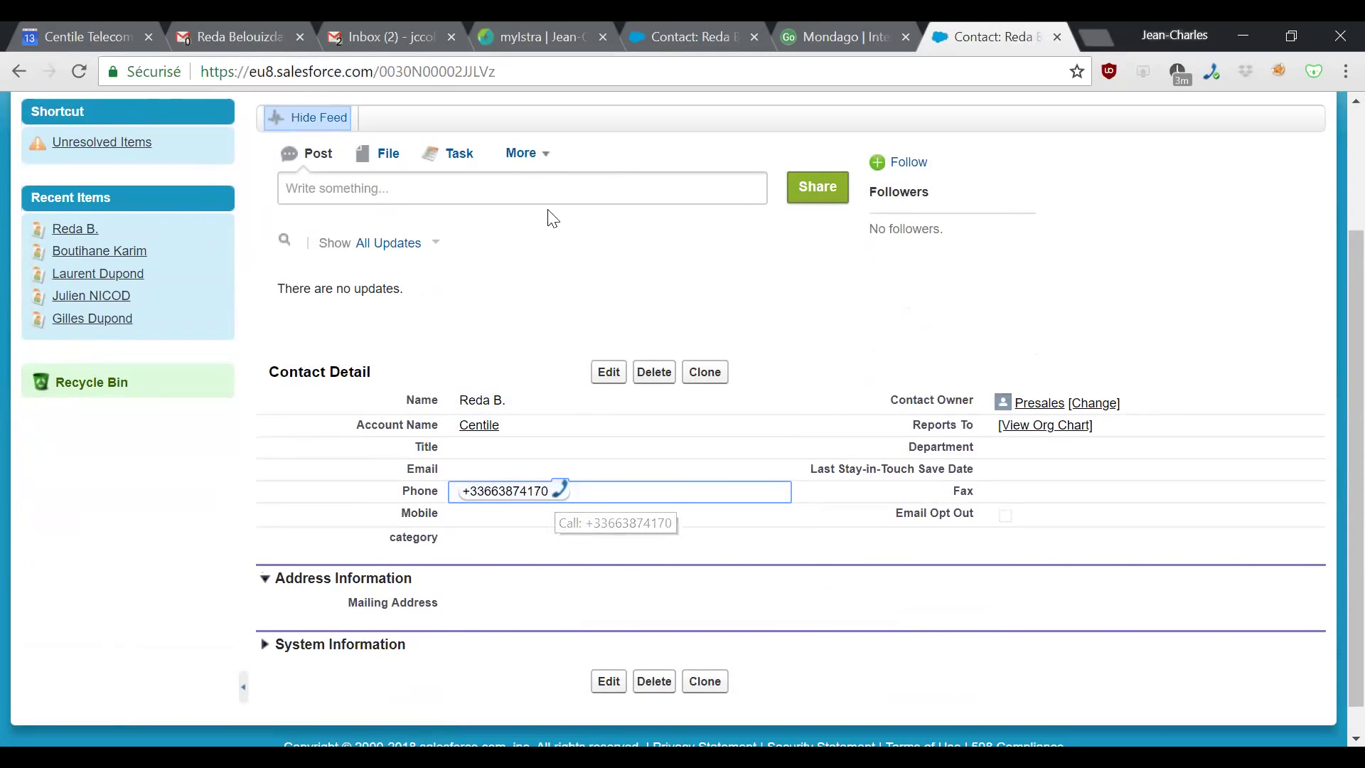
- Answer the ringing Invitation call in the myIstra softphone
click(528, 37)
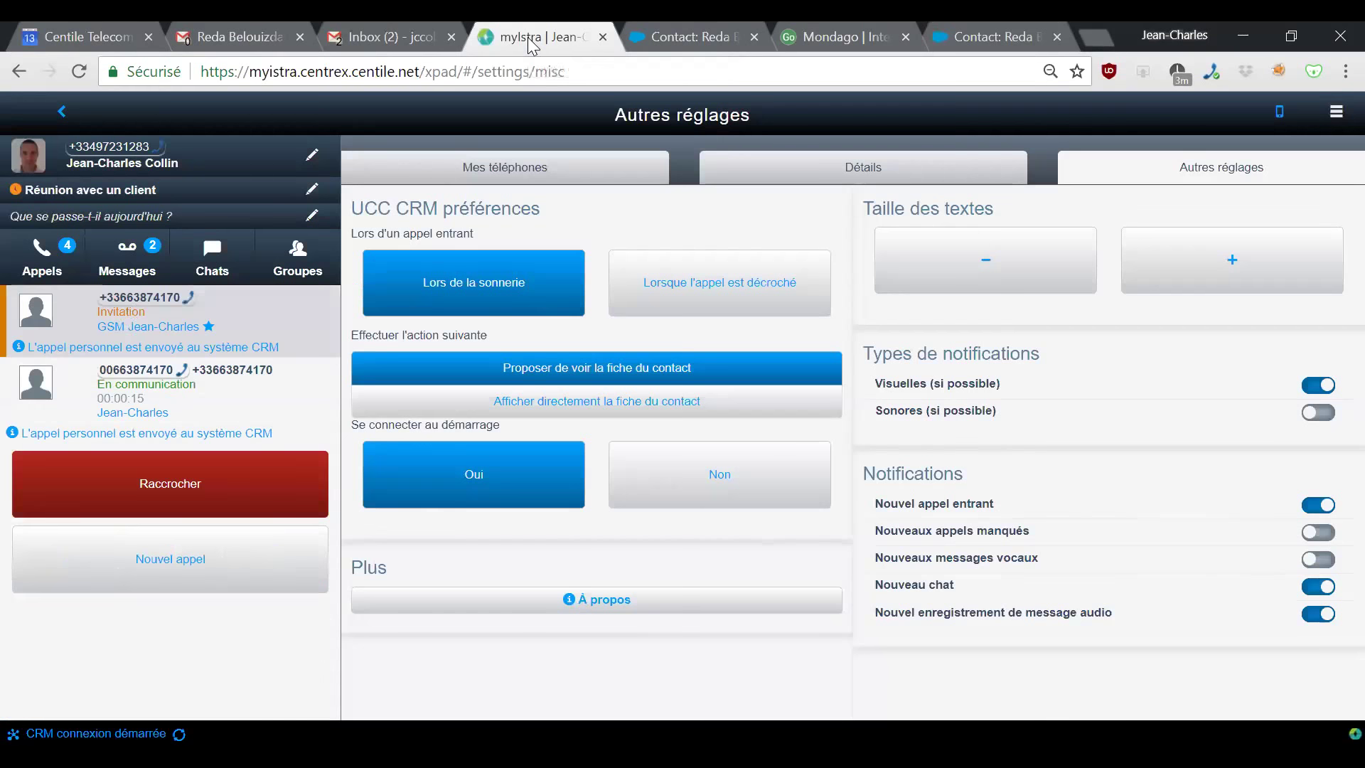
click(190, 299)
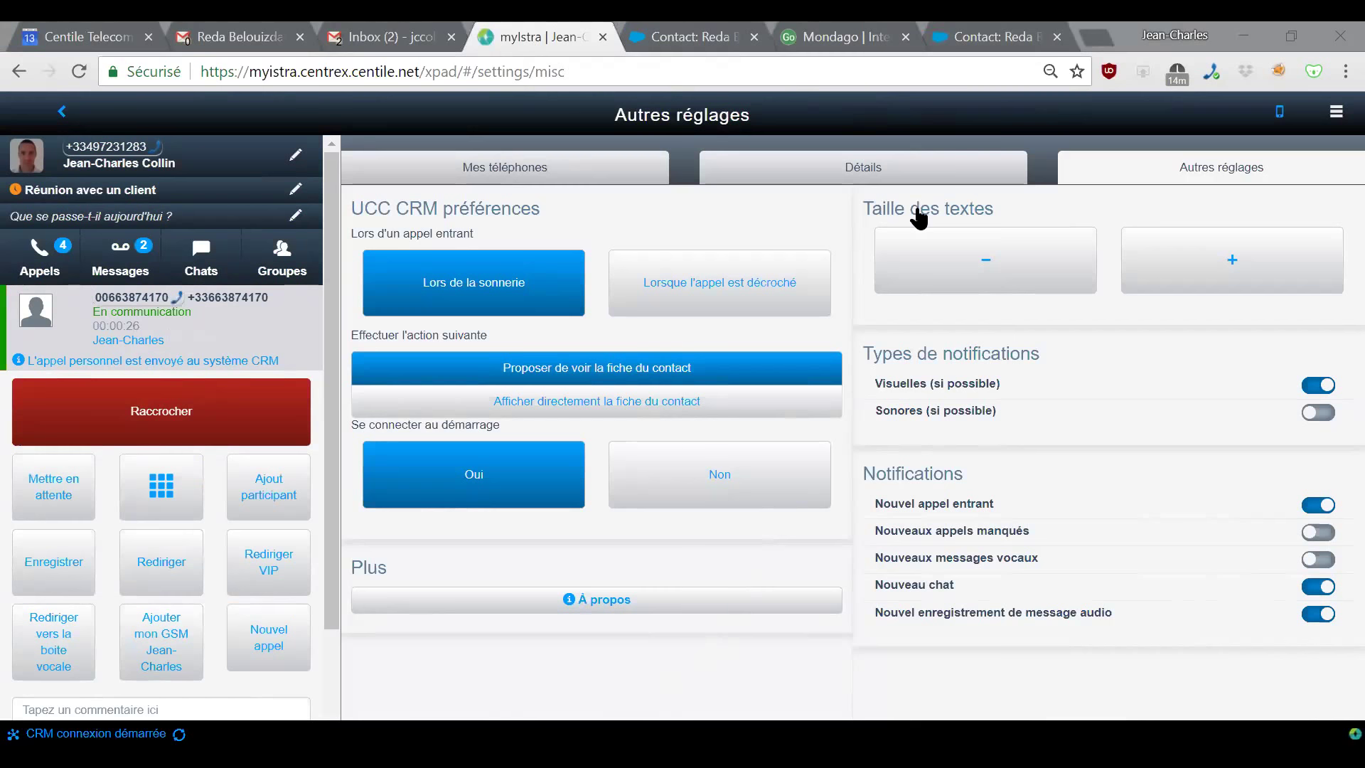
- Leave Autres réglages for the favourites list and close the Mondago browser tab
click(63, 113)
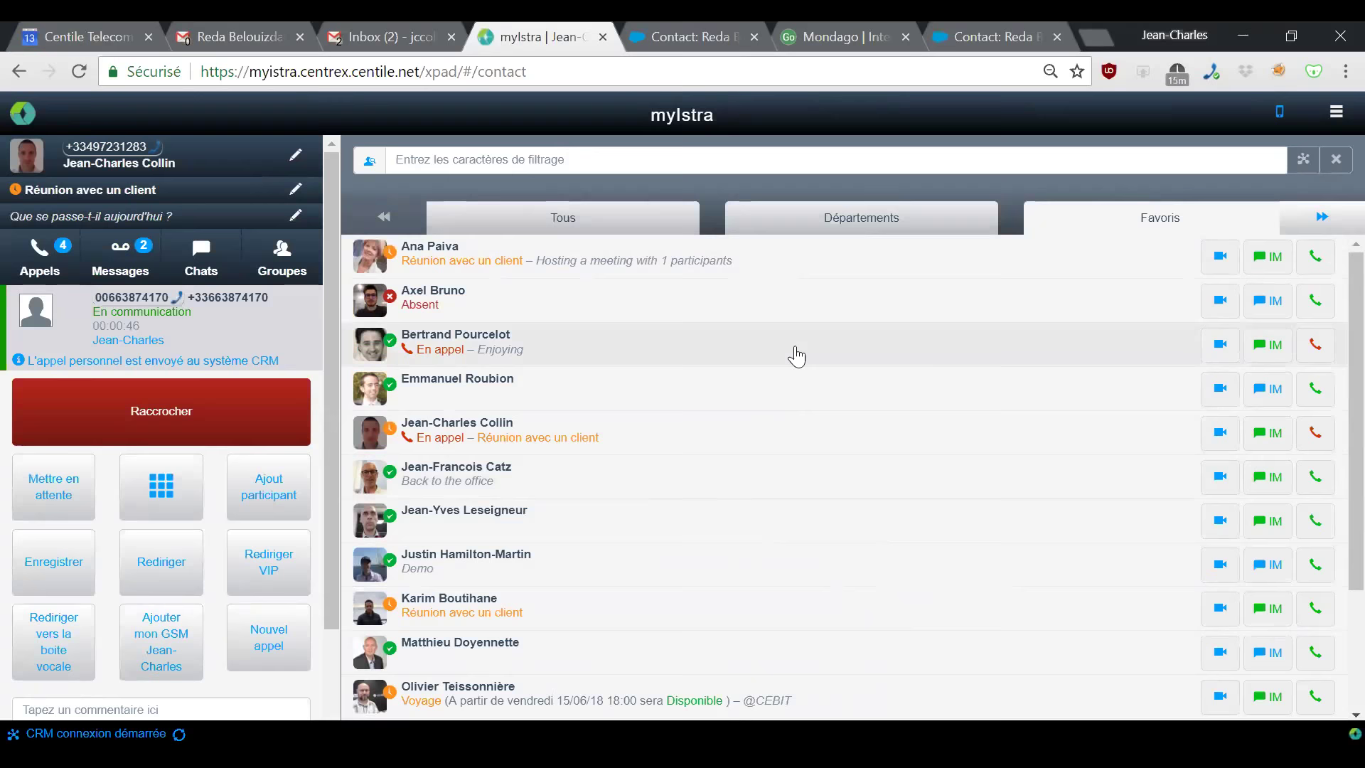
click(905, 39)
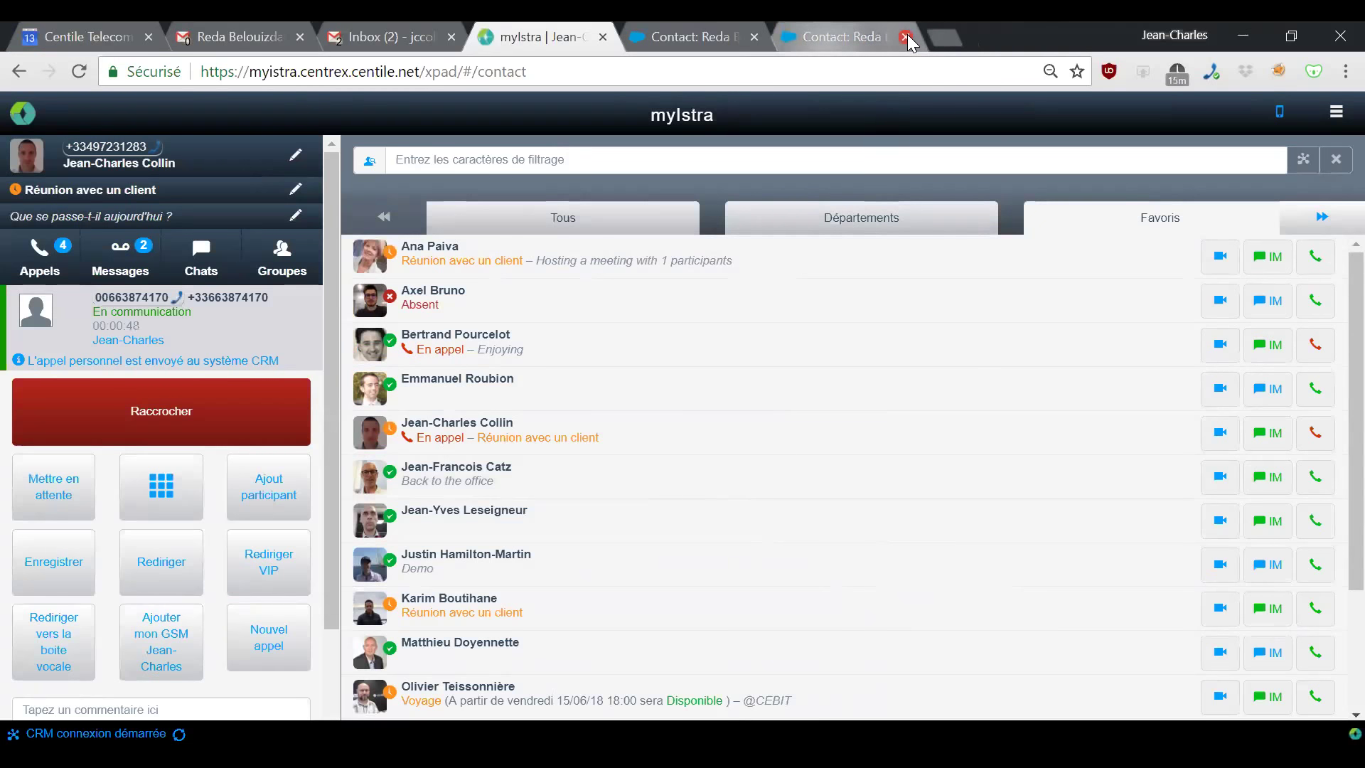